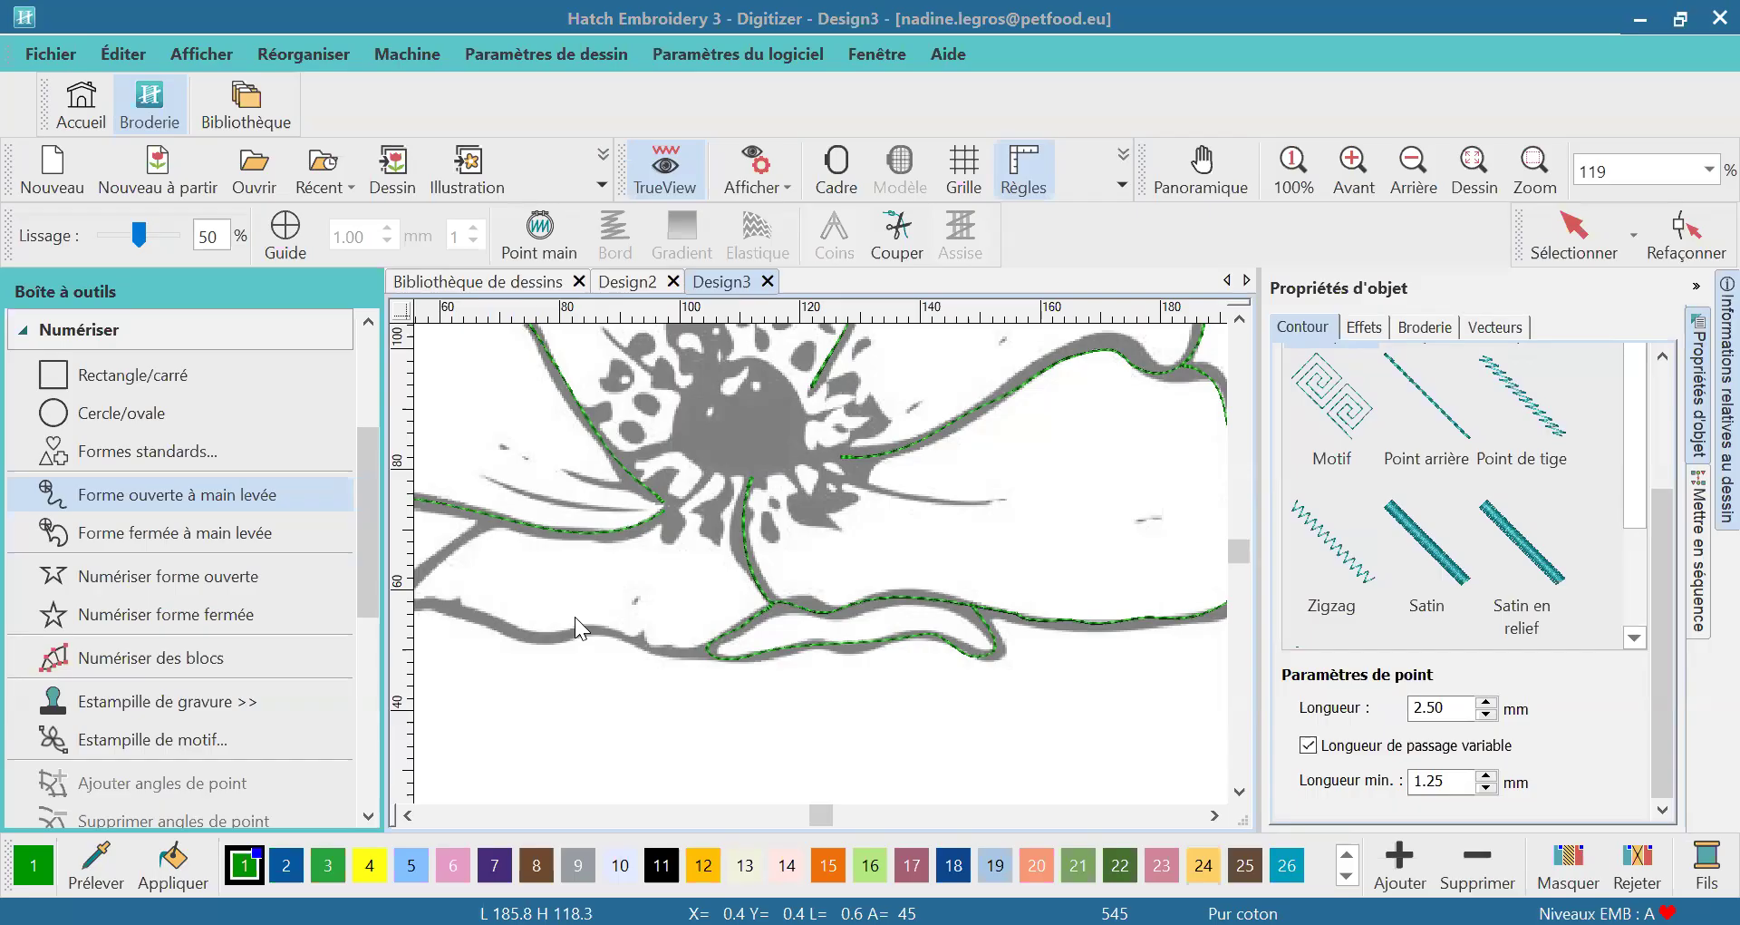
Trace the remaining lower-left petal outline of the flower image with the open freehand shape tool
click(410, 816)
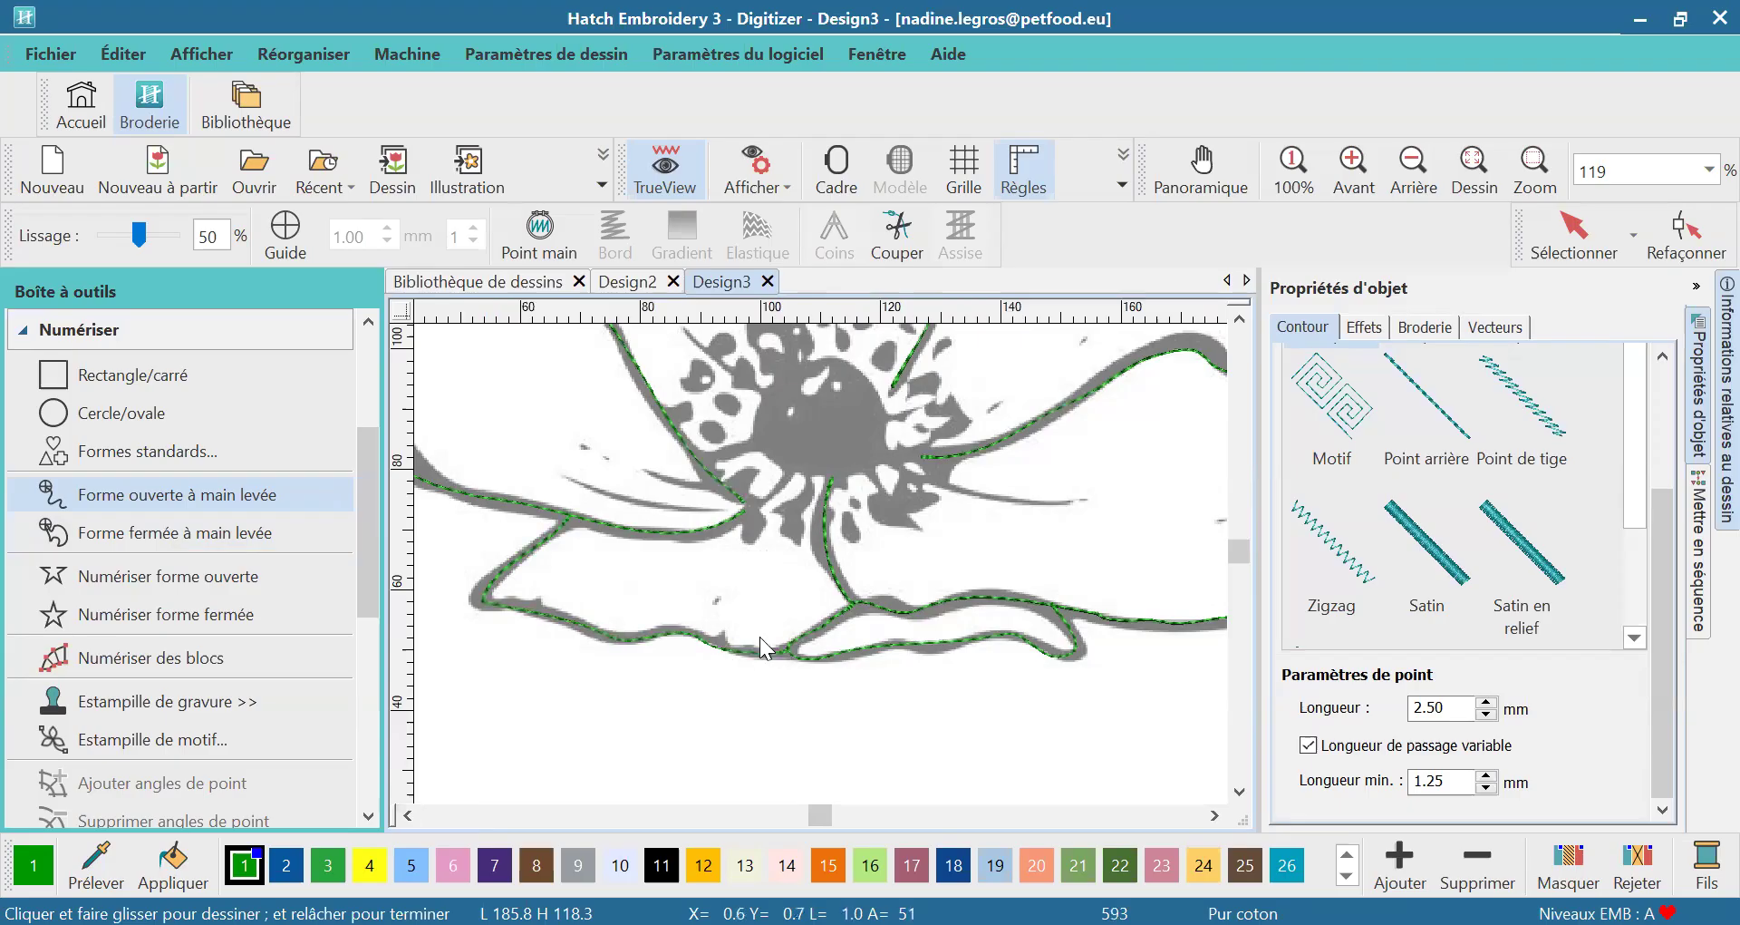
click(1475, 167)
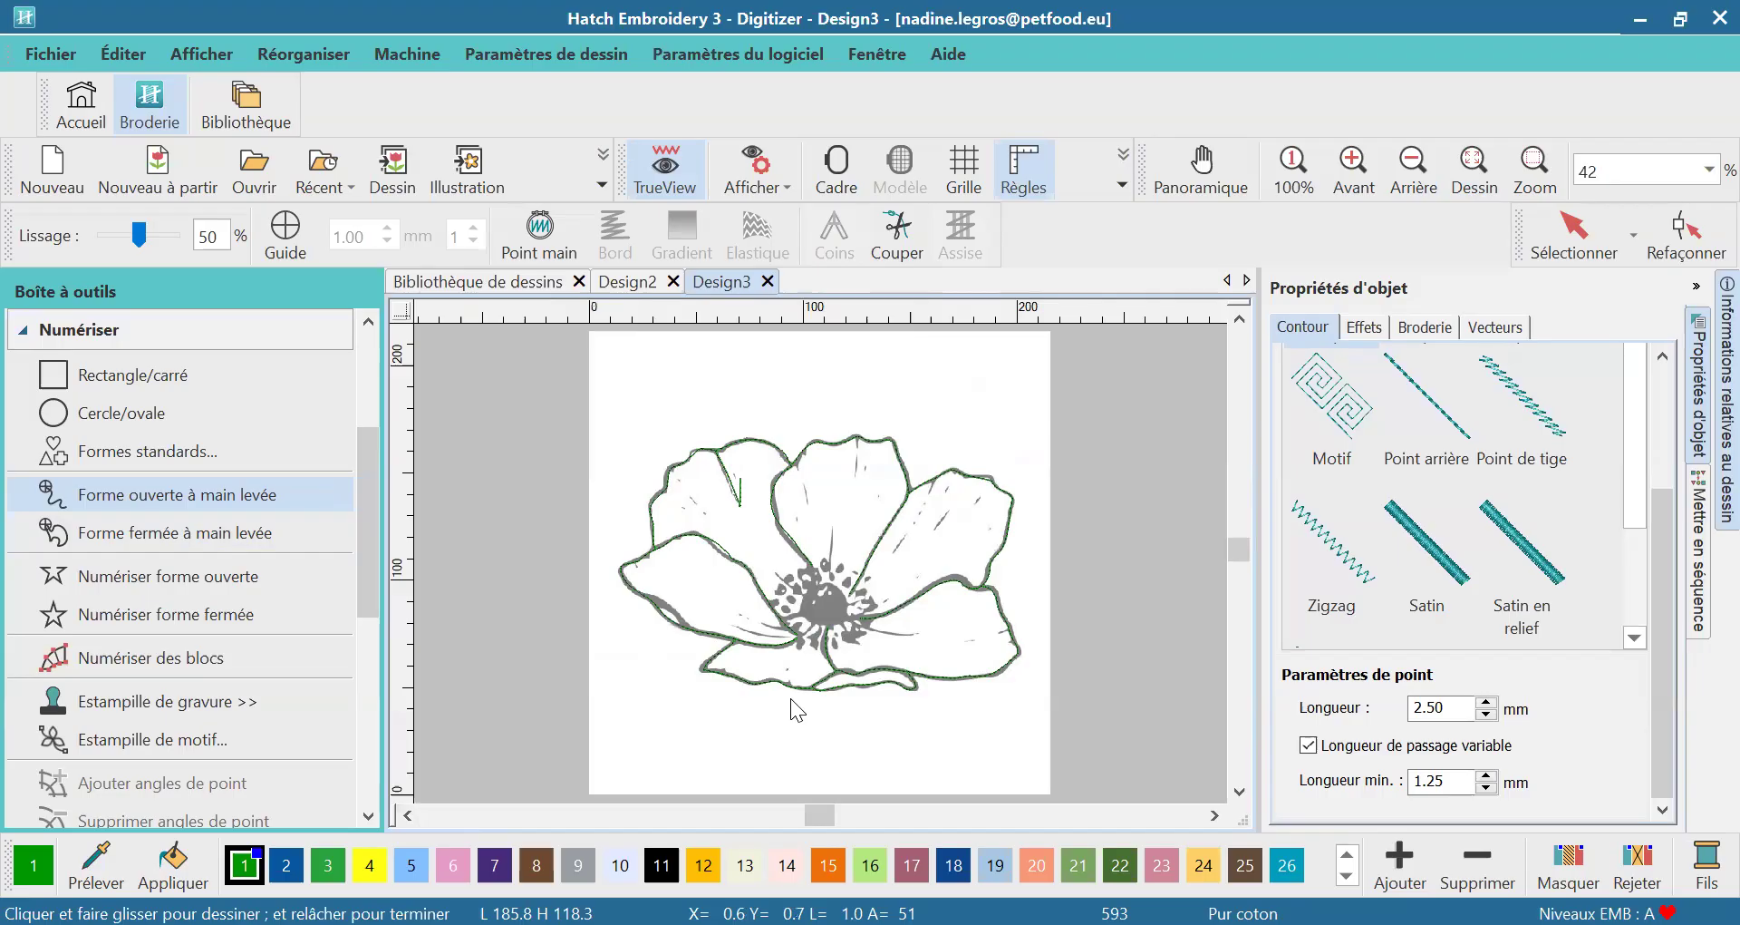
Hide the background flower image, the first object in the sequence, so that only the traced outlines show
click(1700, 535)
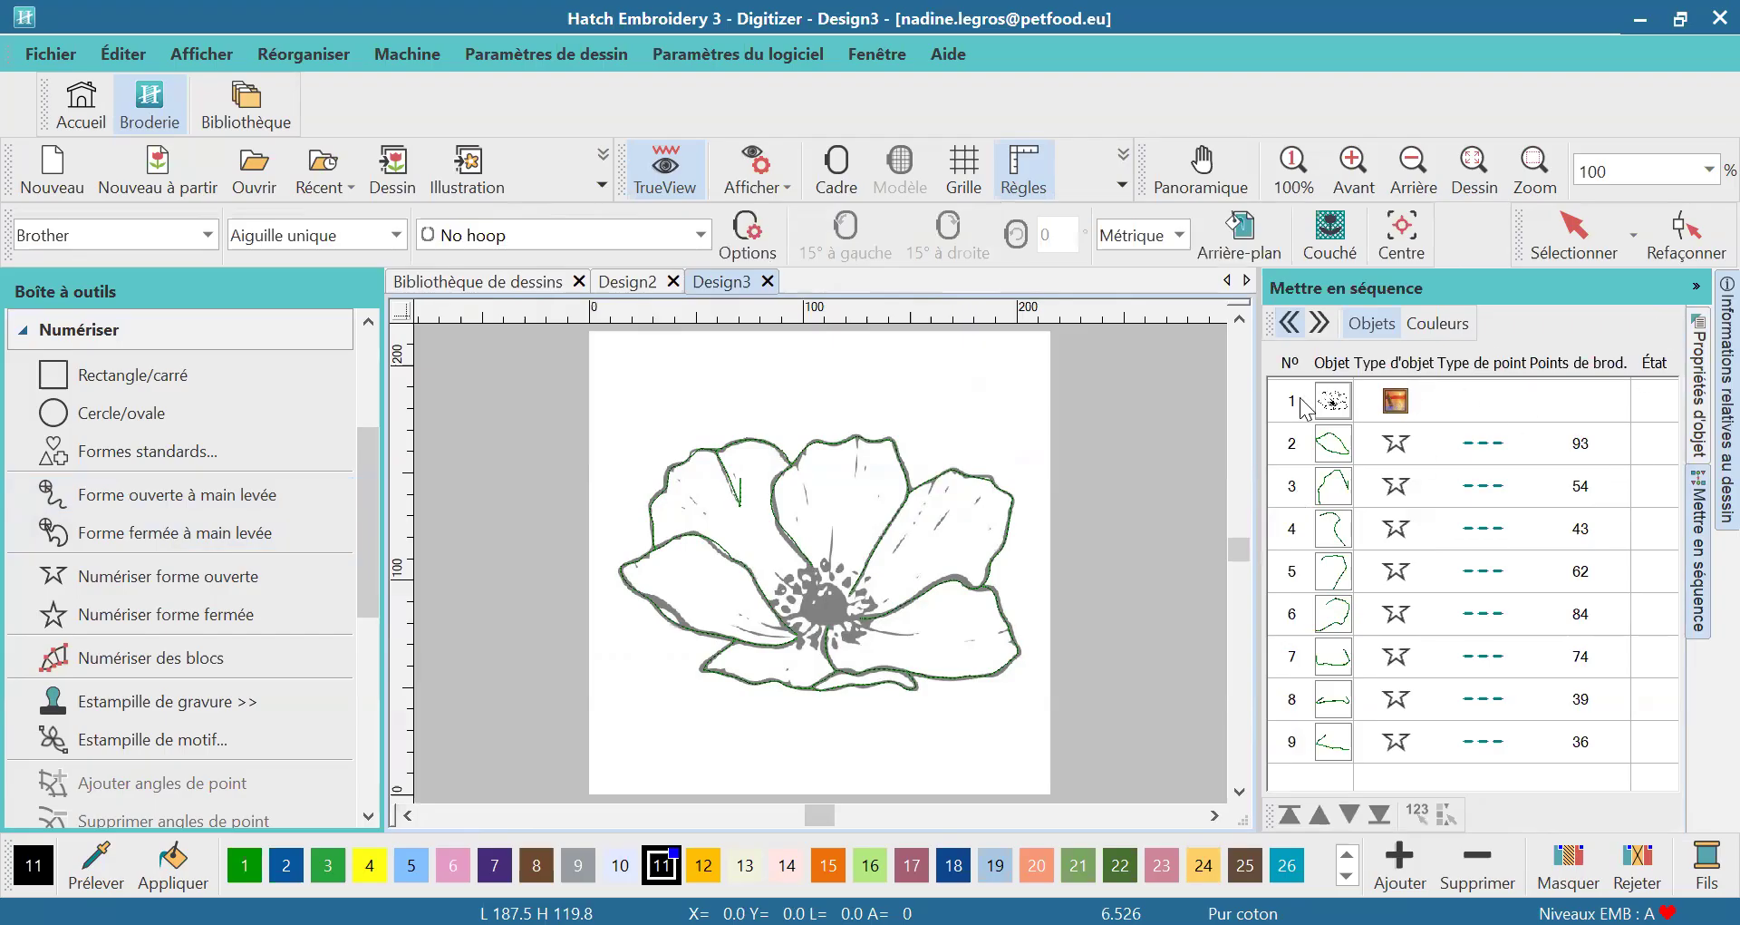
click(1335, 401)
right_click(1336, 401)
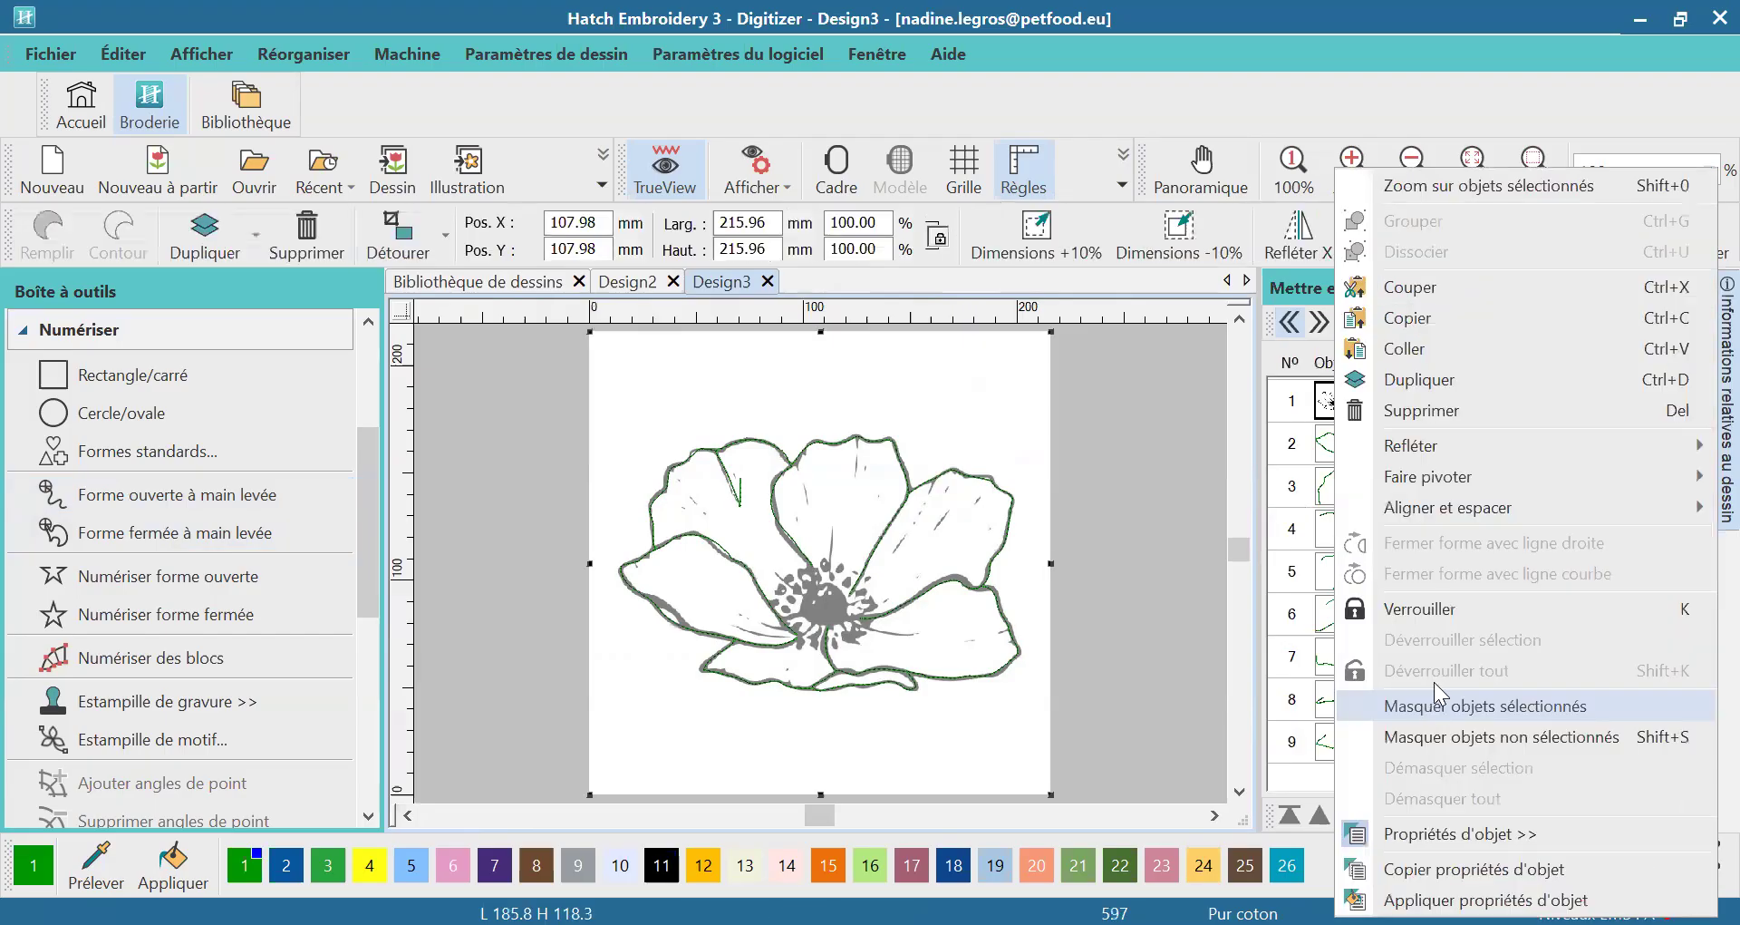
click(1441, 717)
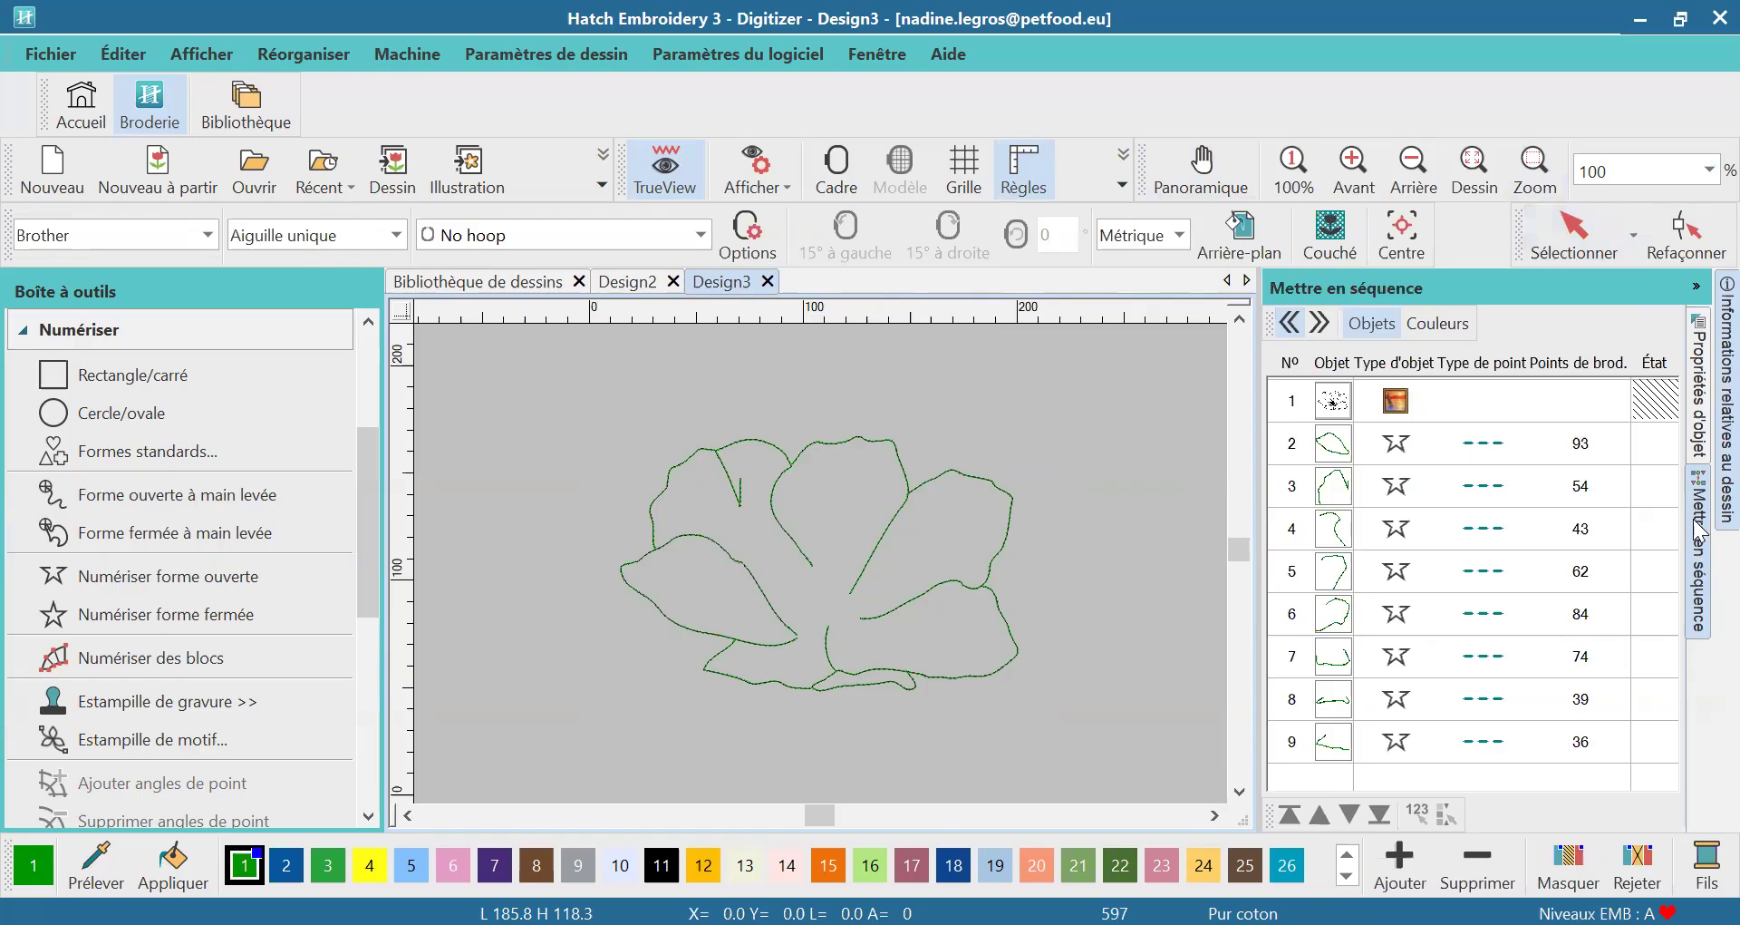
click(1702, 449)
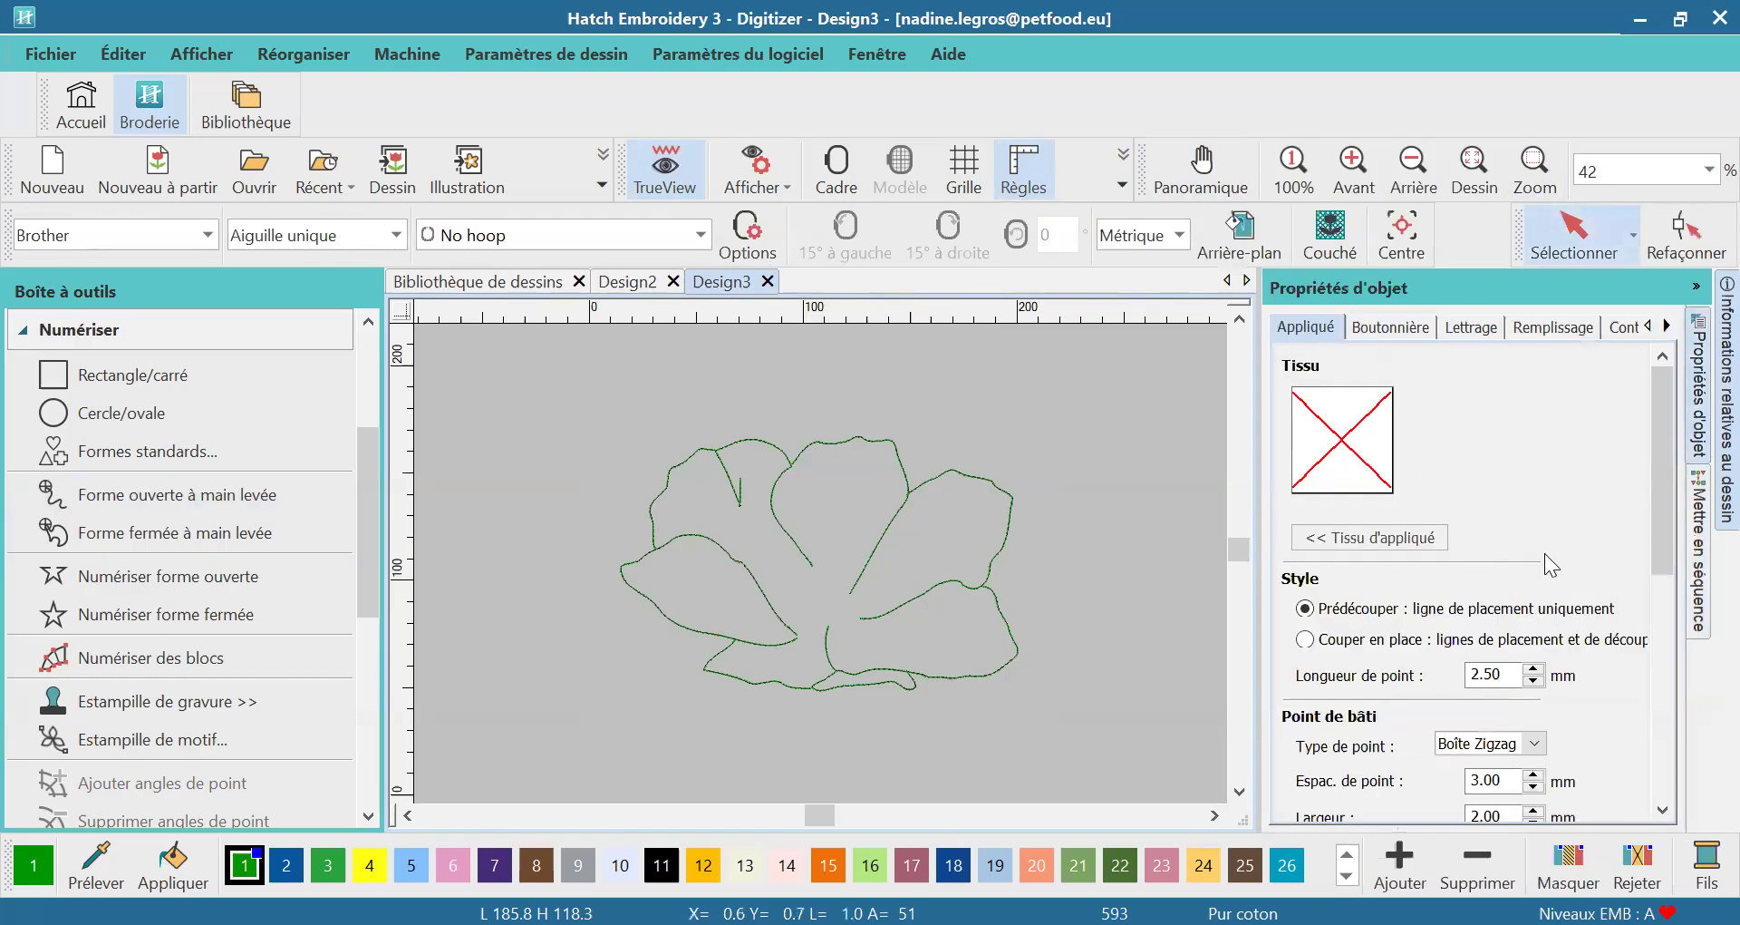
click(944, 583)
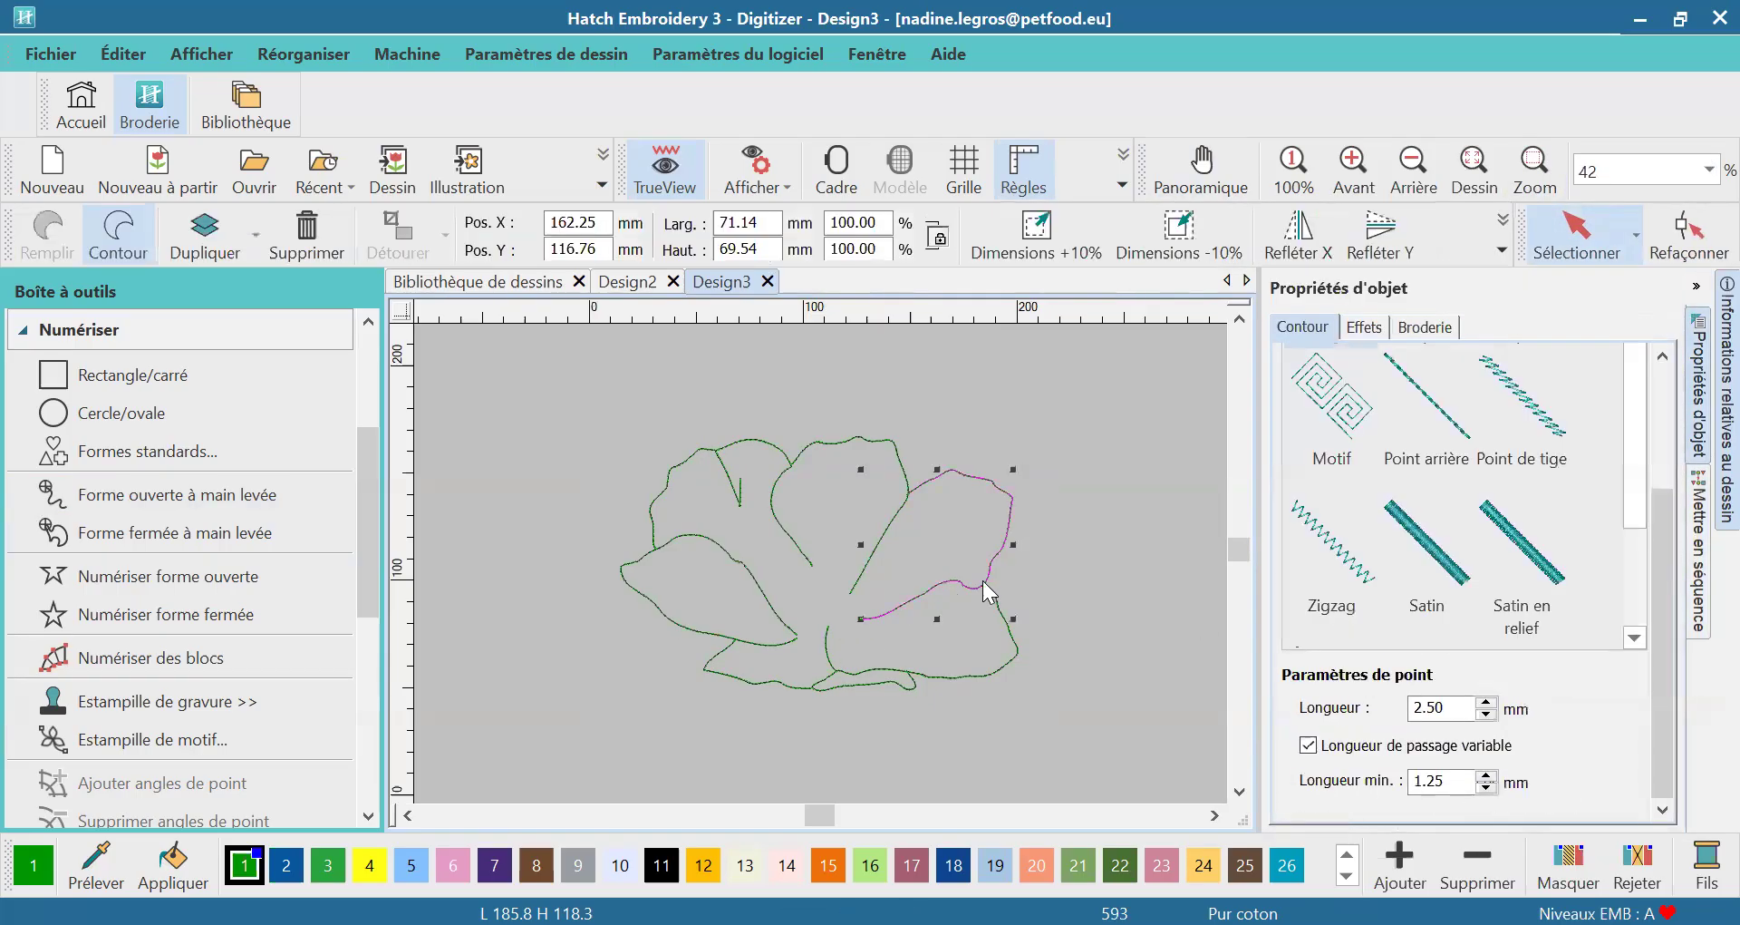
scroll(1668, 530, up, 3)
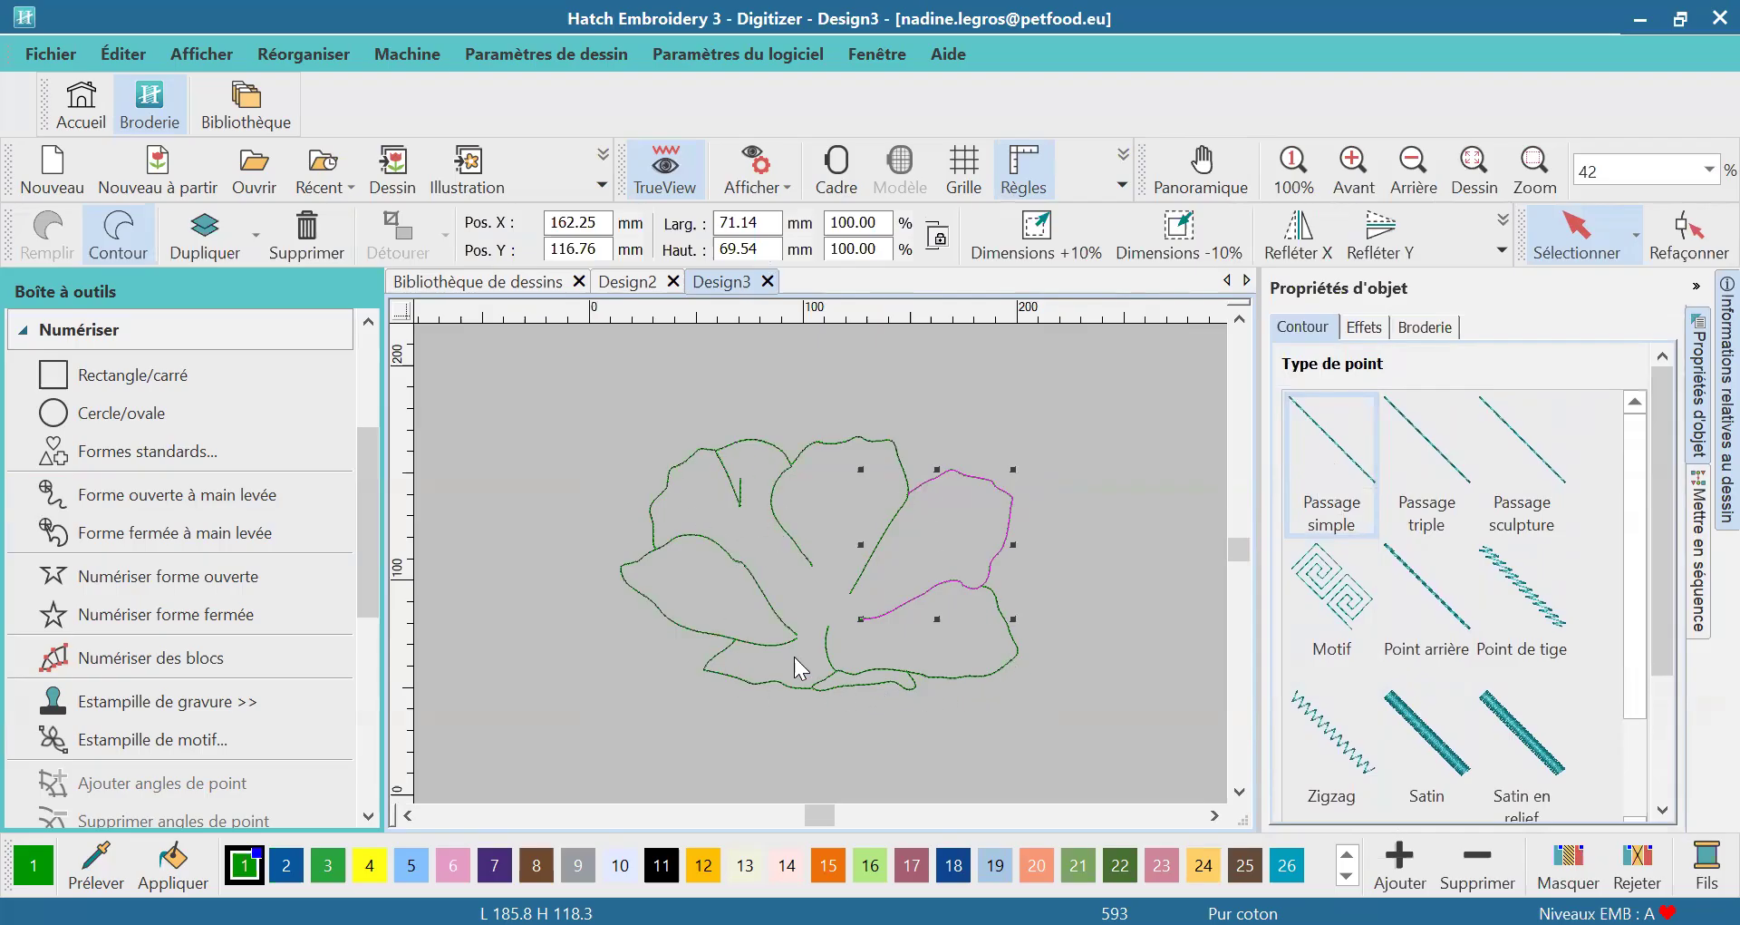
Reshape the upper-left petal outline by deleting the nodes of the stray vertical stroke at the end of its inner line
click(1534, 167)
drag(702, 417, 758, 525)
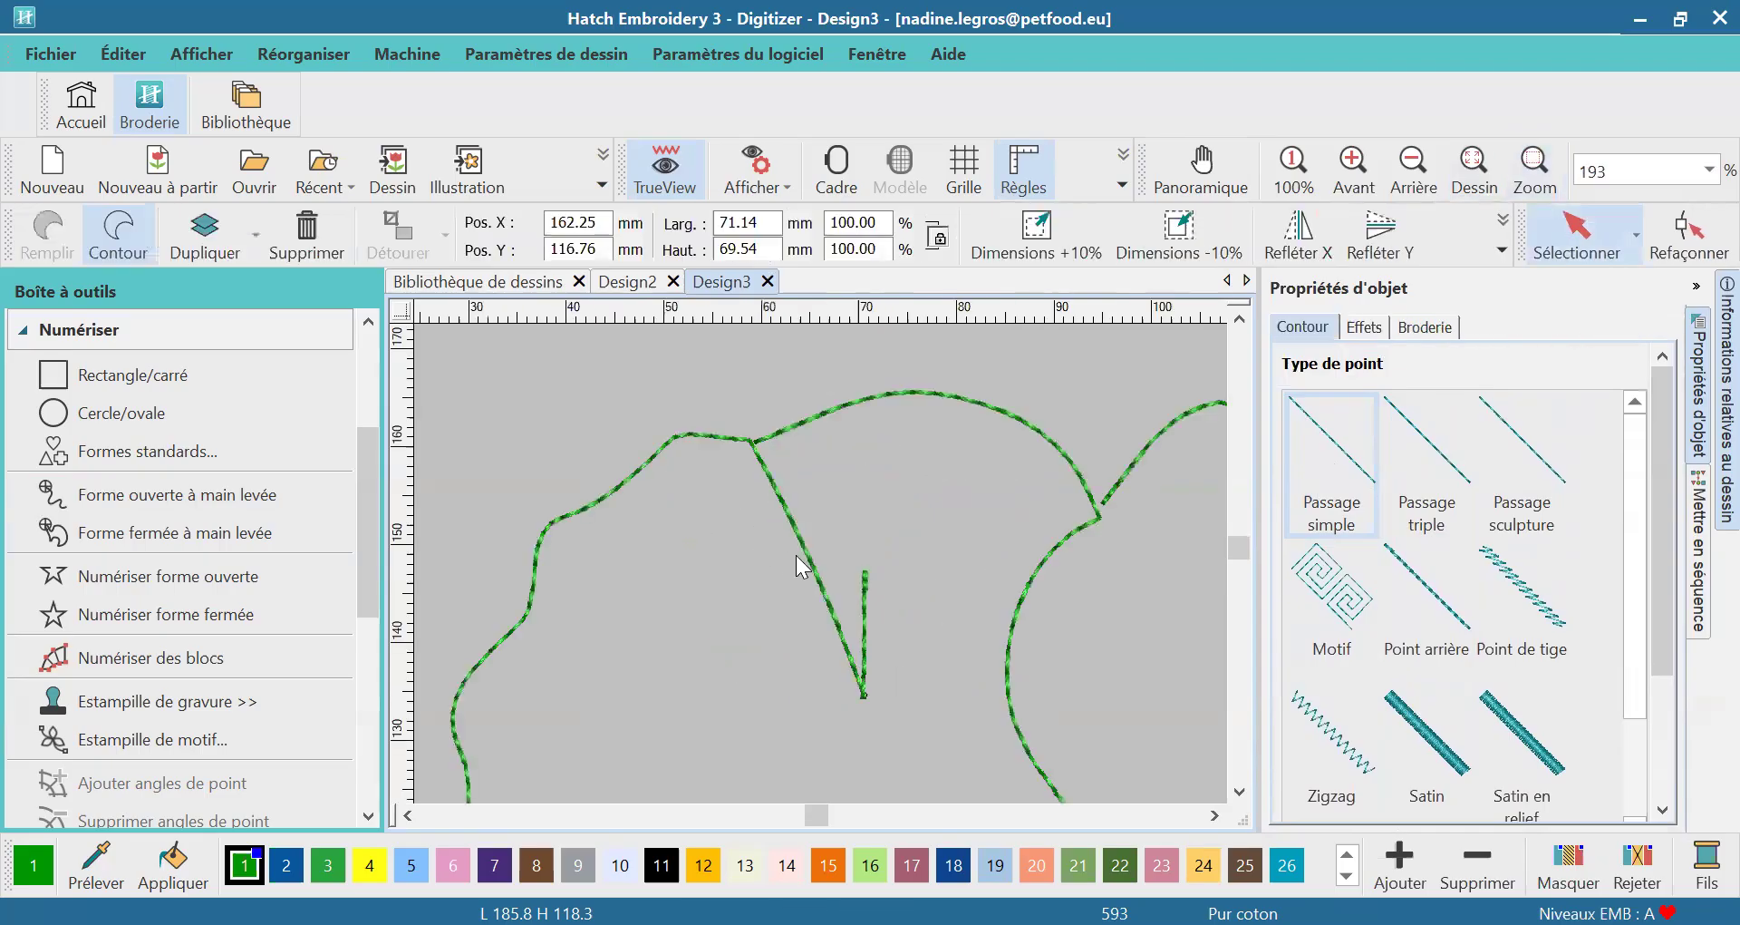
click(864, 618)
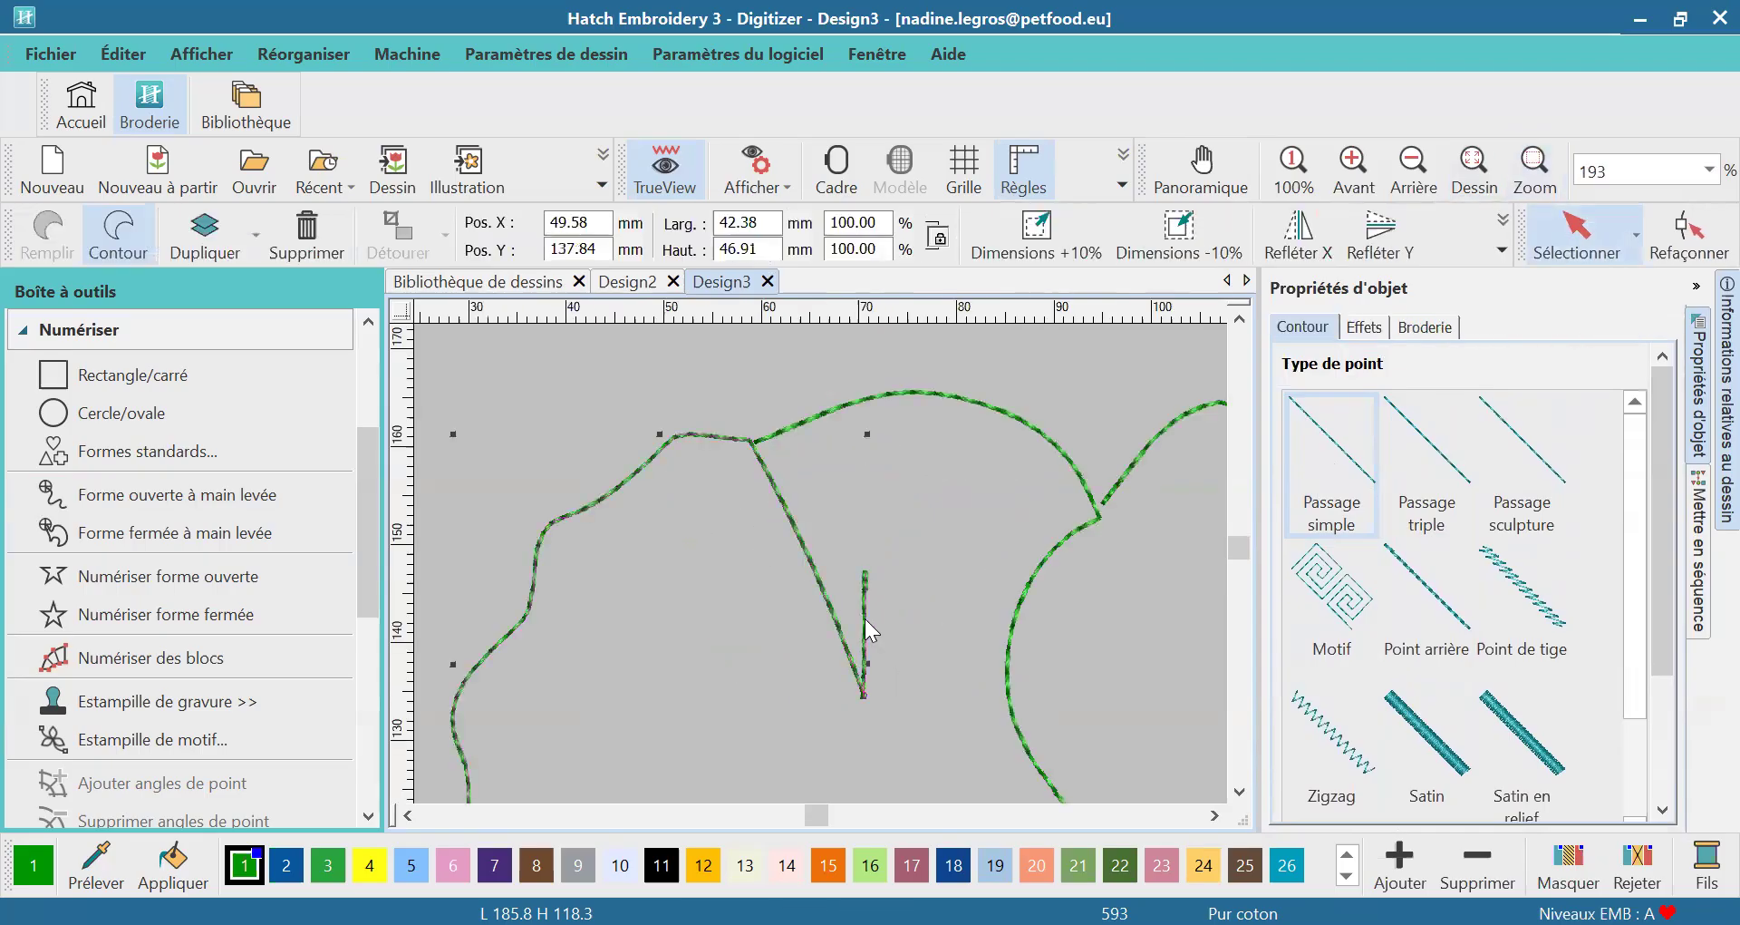
click(1689, 235)
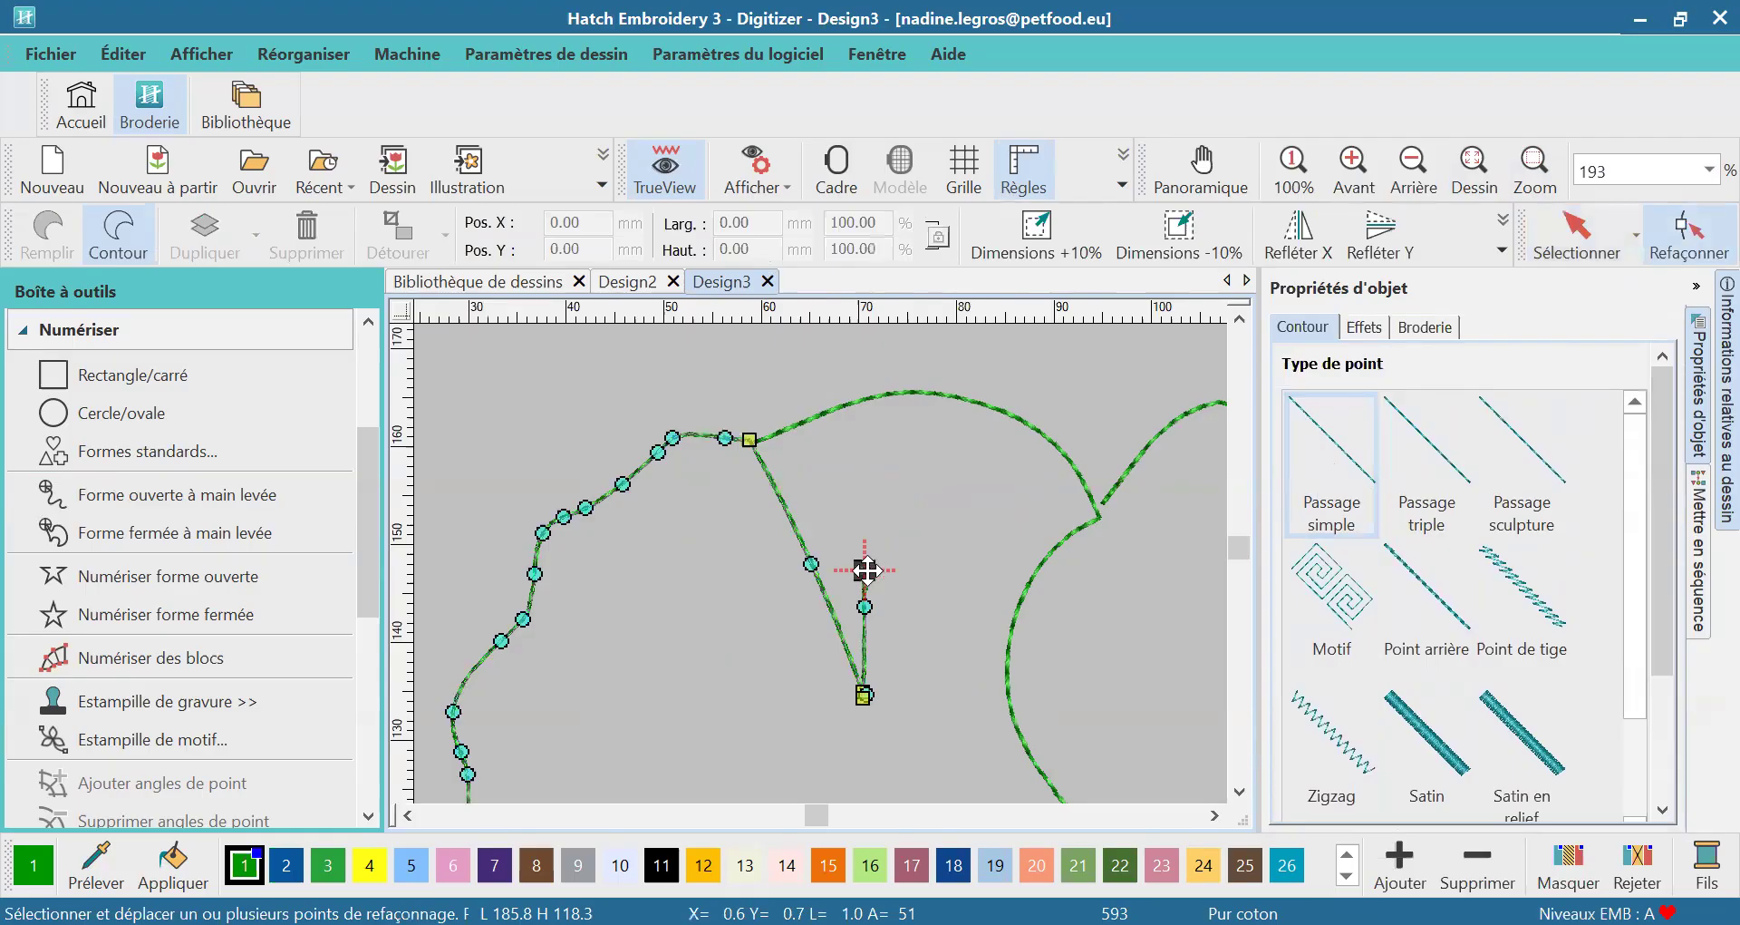
drag(926, 566, 836, 649)
drag(843, 726, 849, 732)
key(Delete)
Move the end node of the upper-left petal's inner line and shift its middle node outward to give the line a smooth curve
drag(811, 564, 845, 667)
click(805, 565)
drag(801, 567, 821, 563)
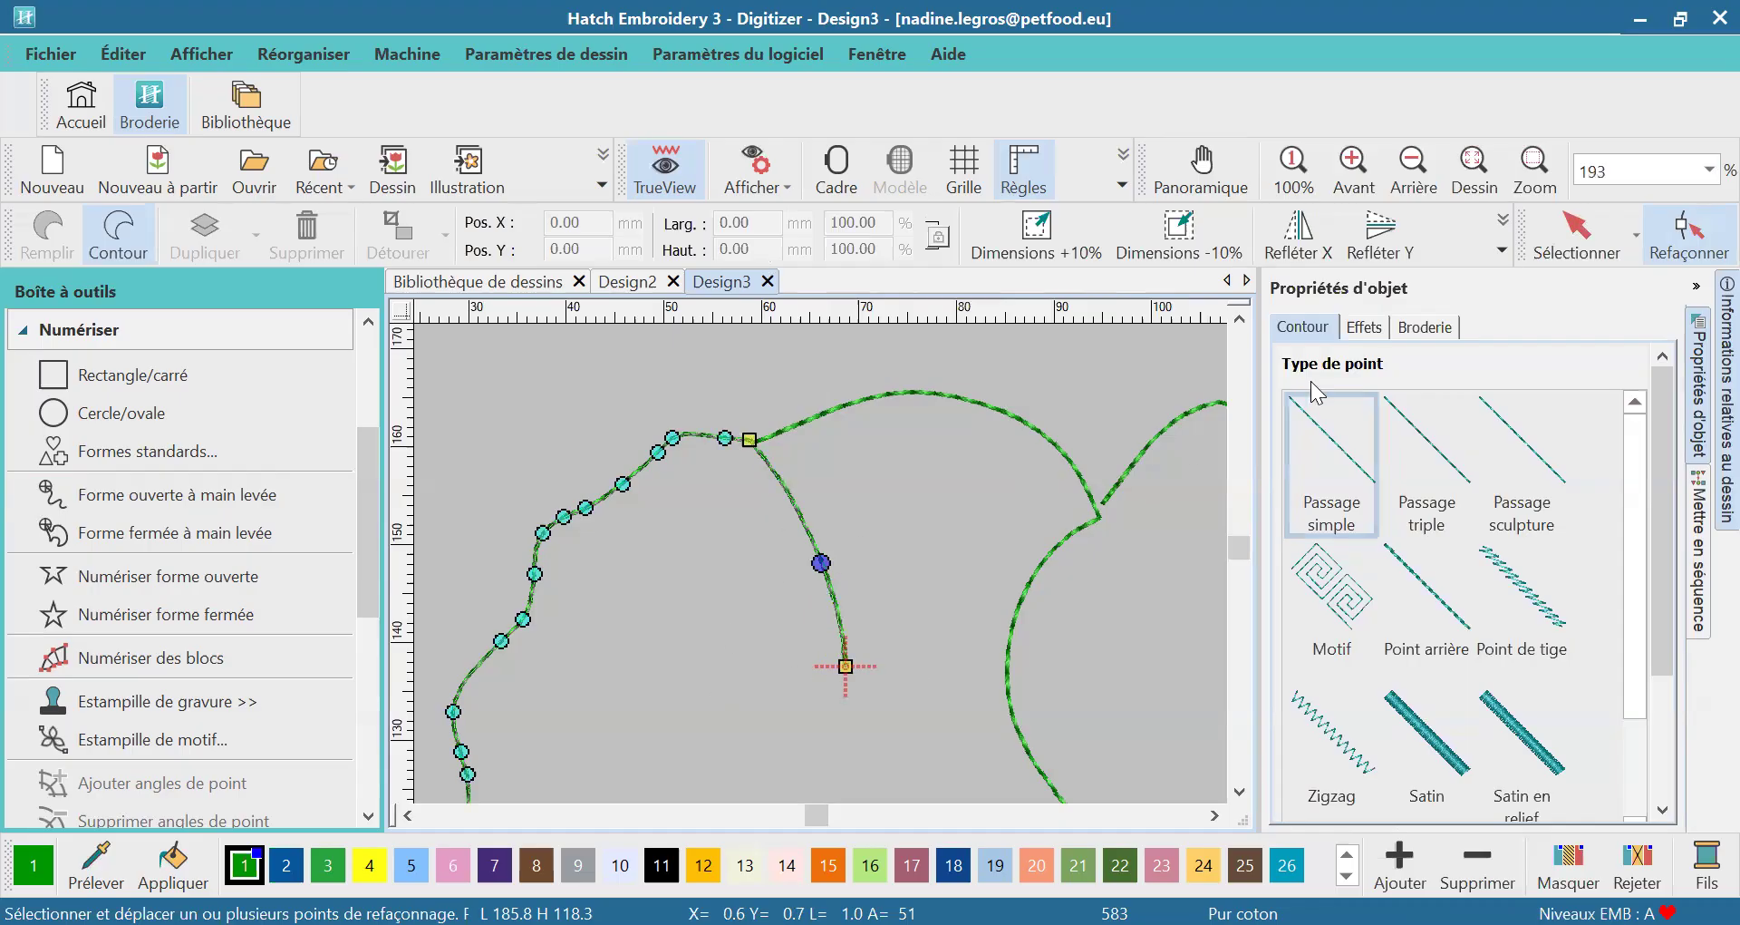
click(1473, 171)
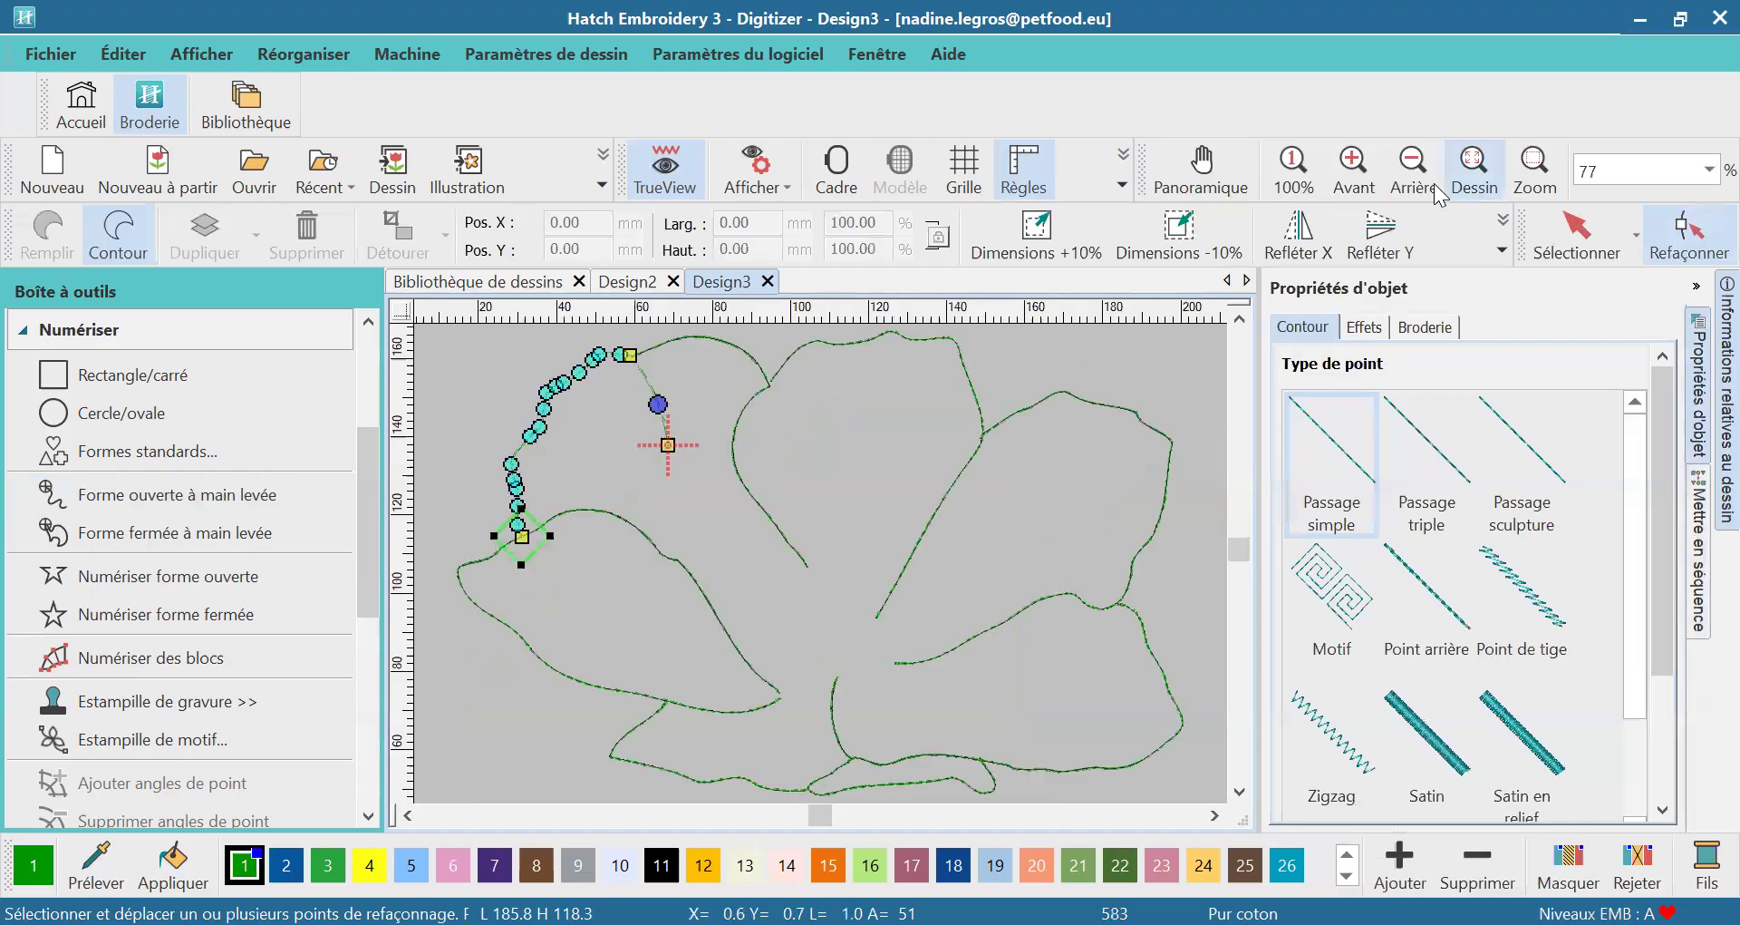
Group all eight petal outlines, objects 2 to 9 in the sequence
click(1702, 544)
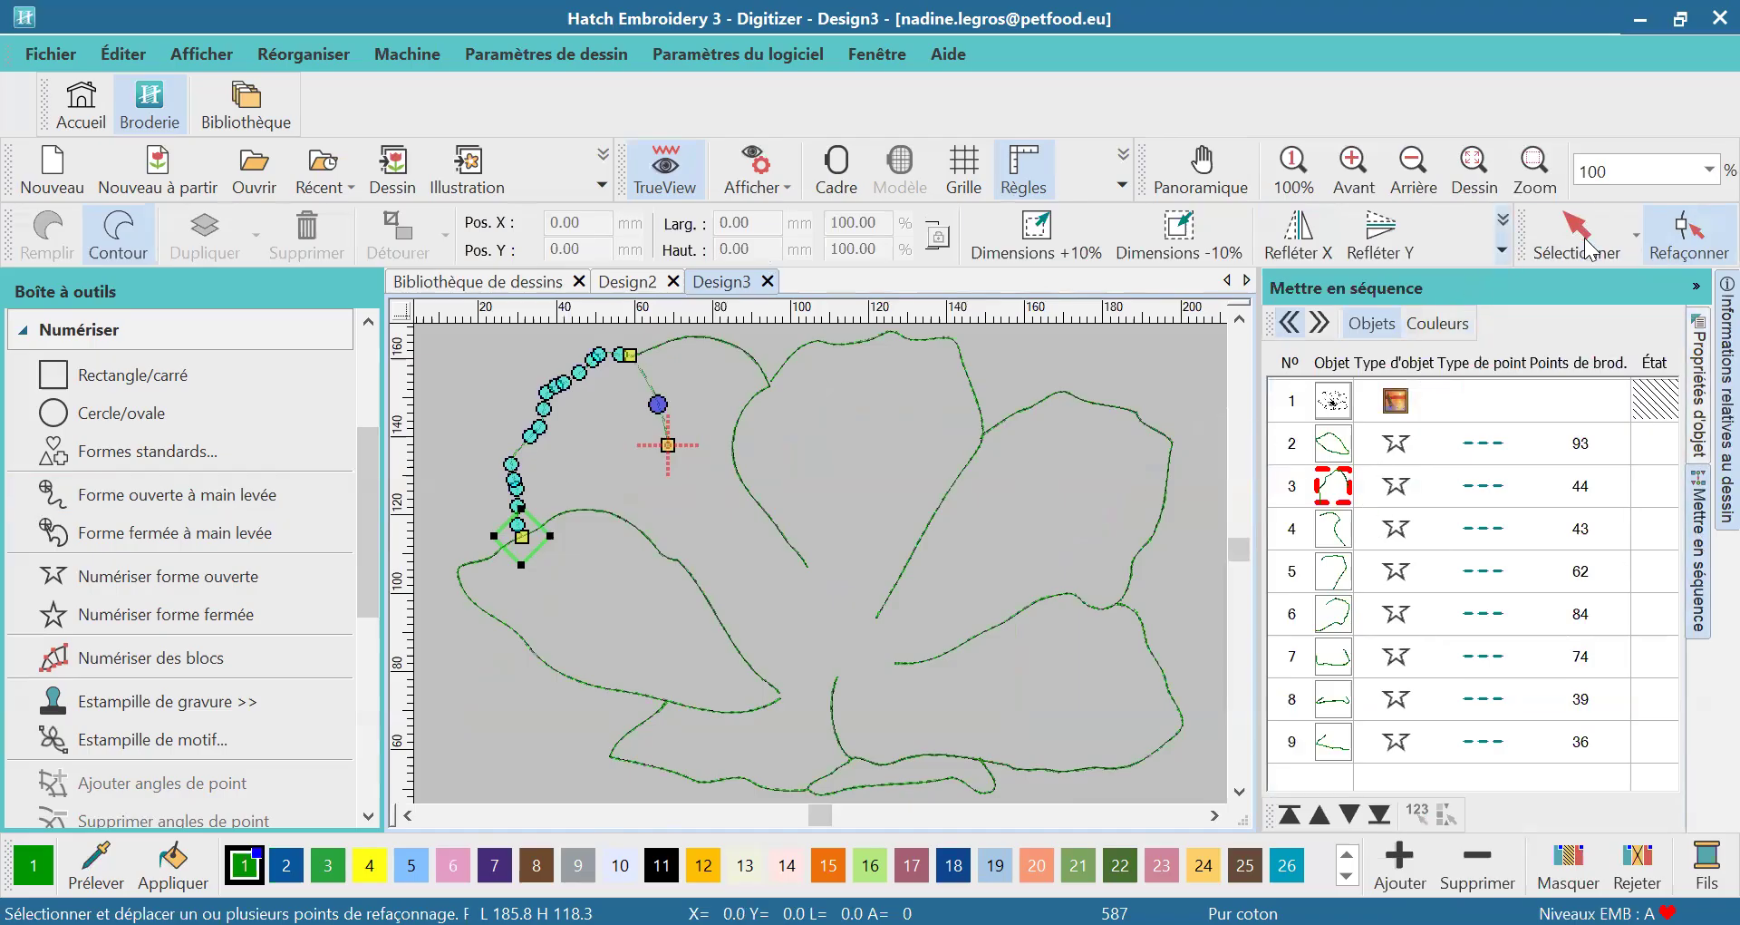
click(1532, 254)
click(1326, 443)
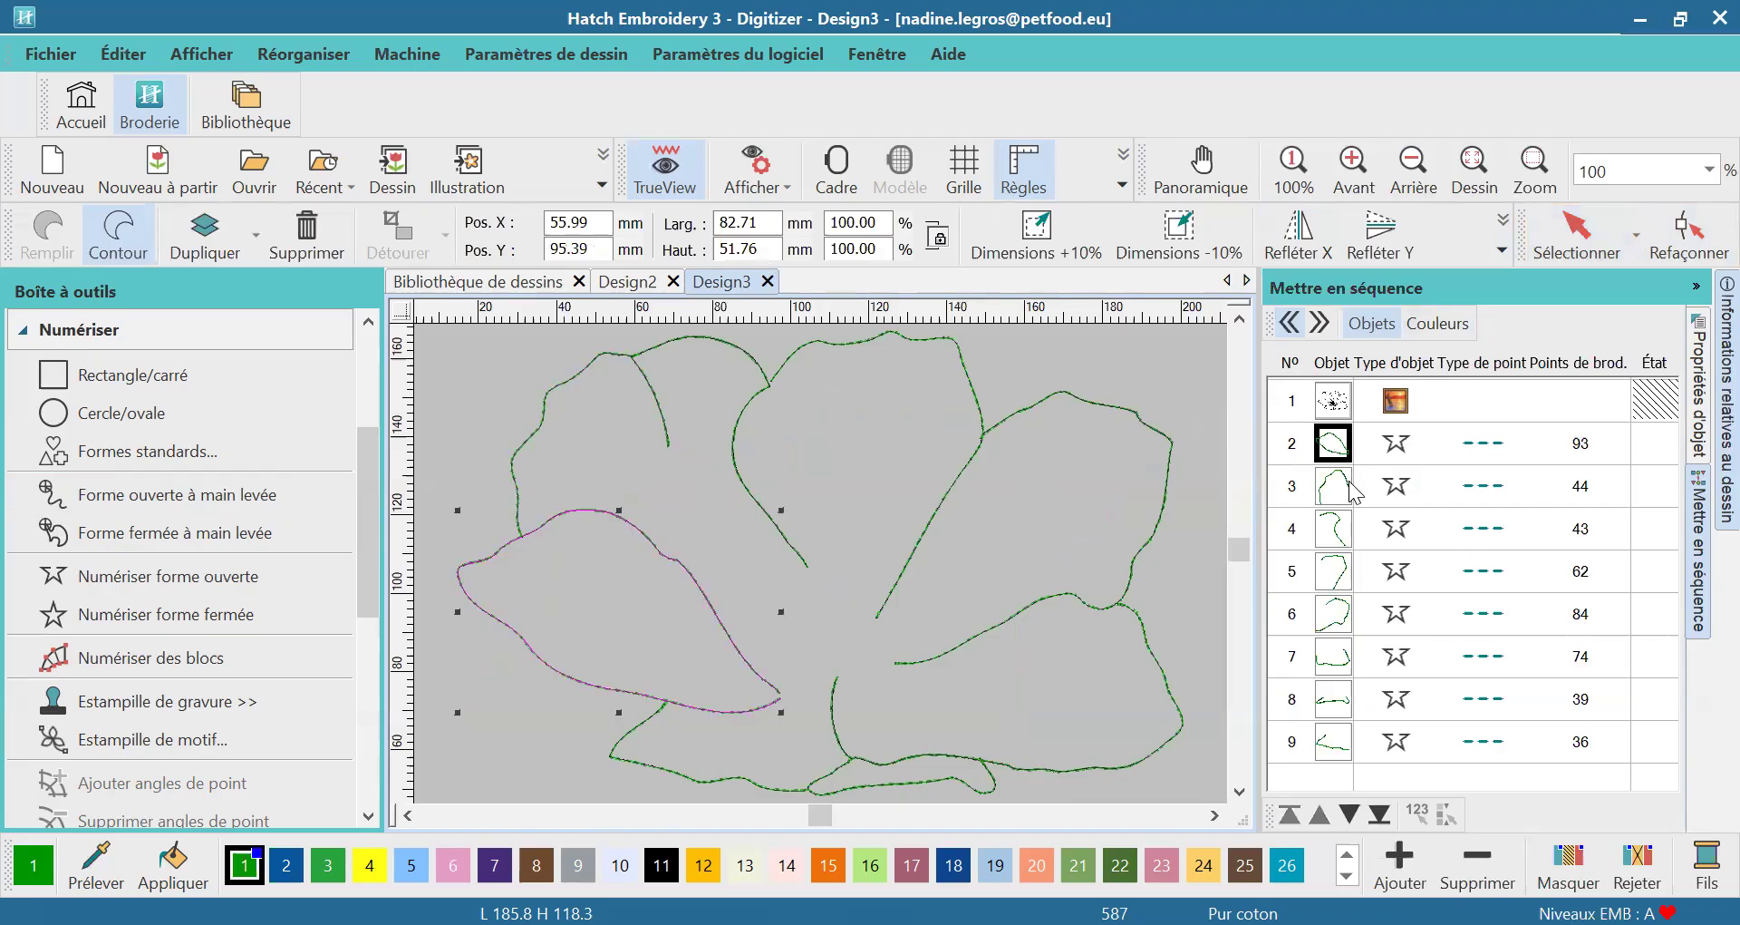
shift+click(1332, 753)
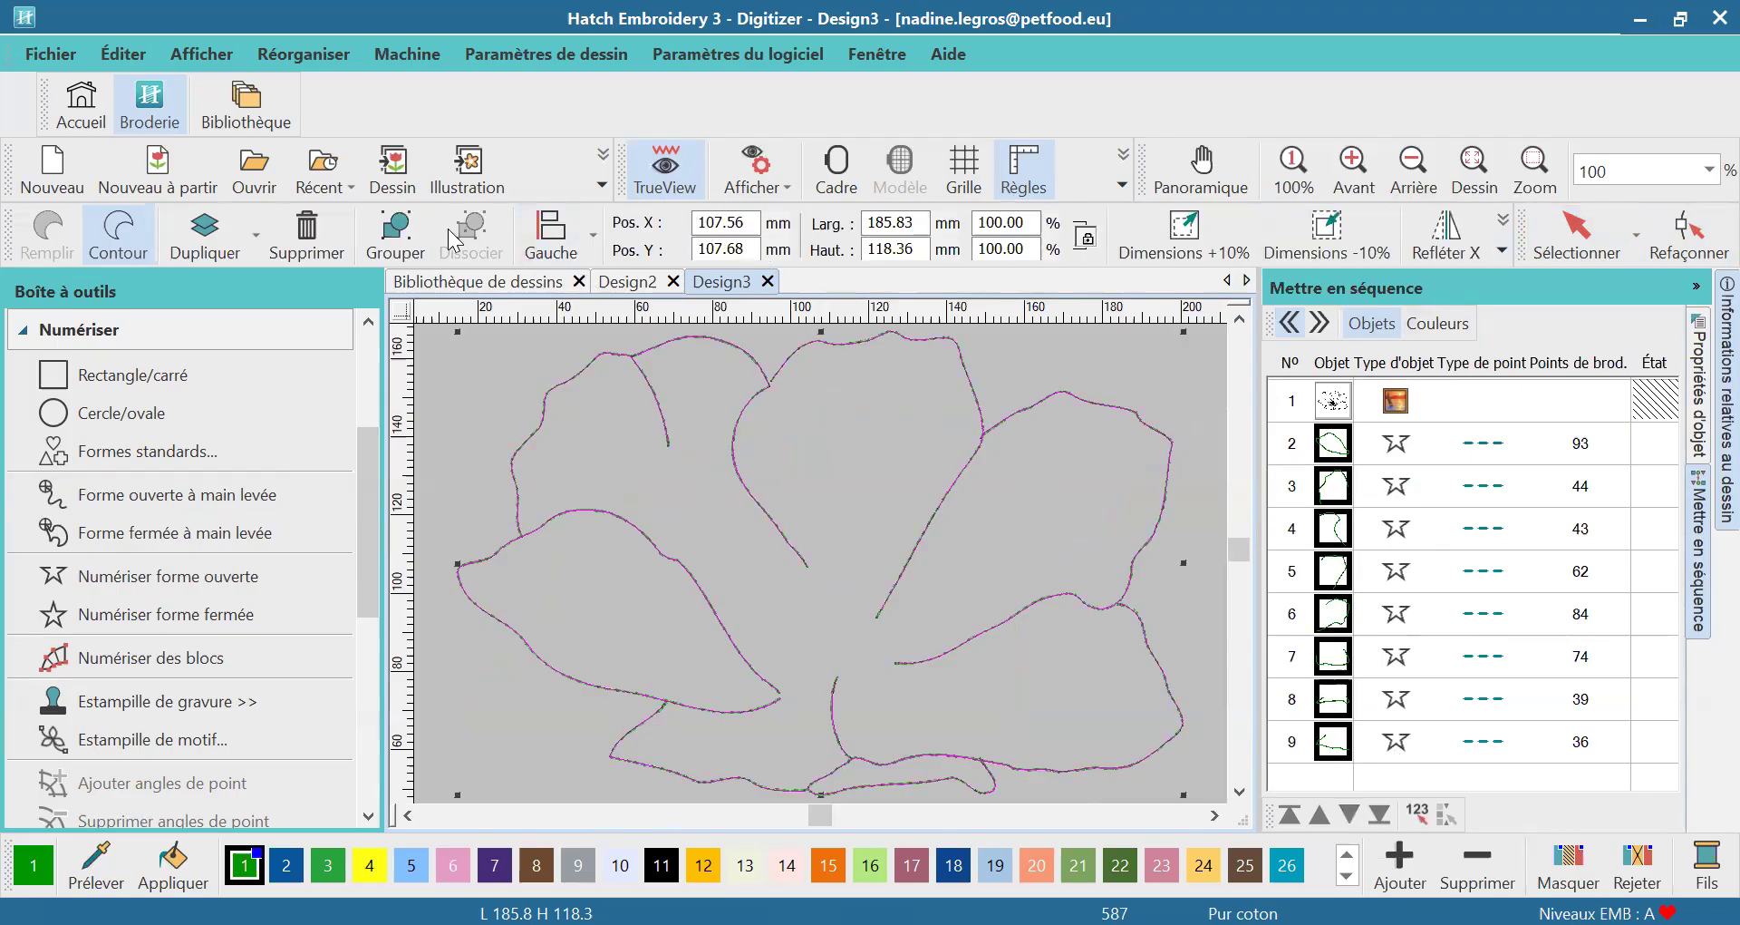
click(395, 234)
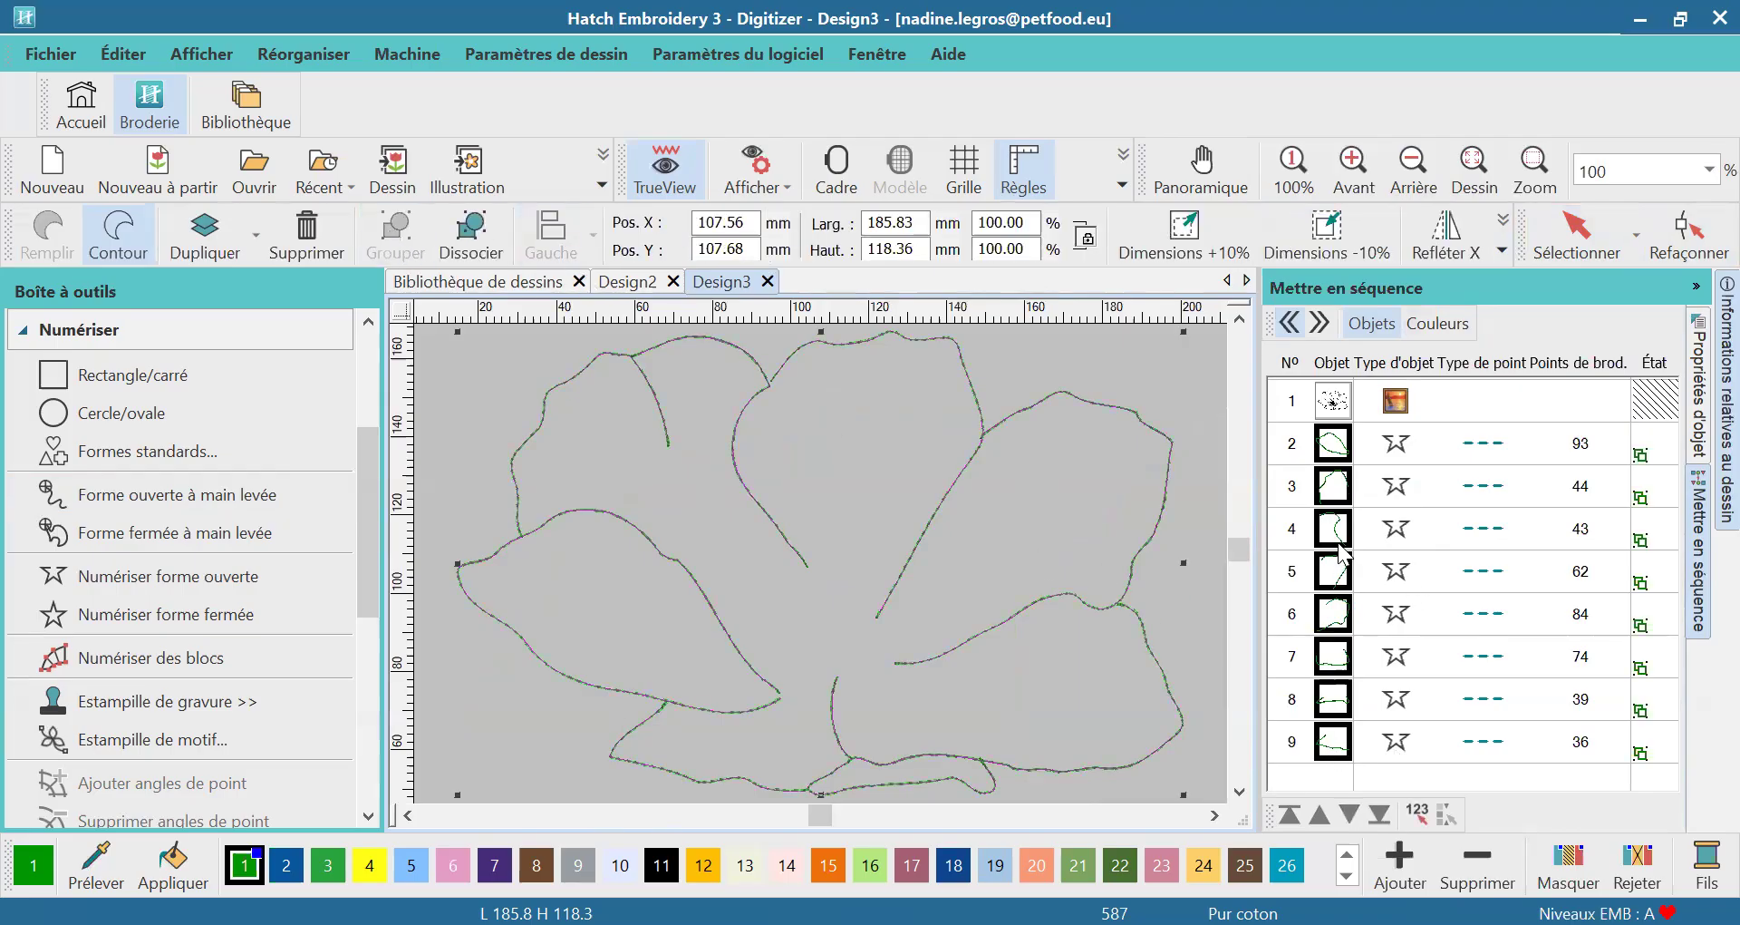
Change the grouped outlines to Satin stitch and colour them with thread 11, black
click(1701, 435)
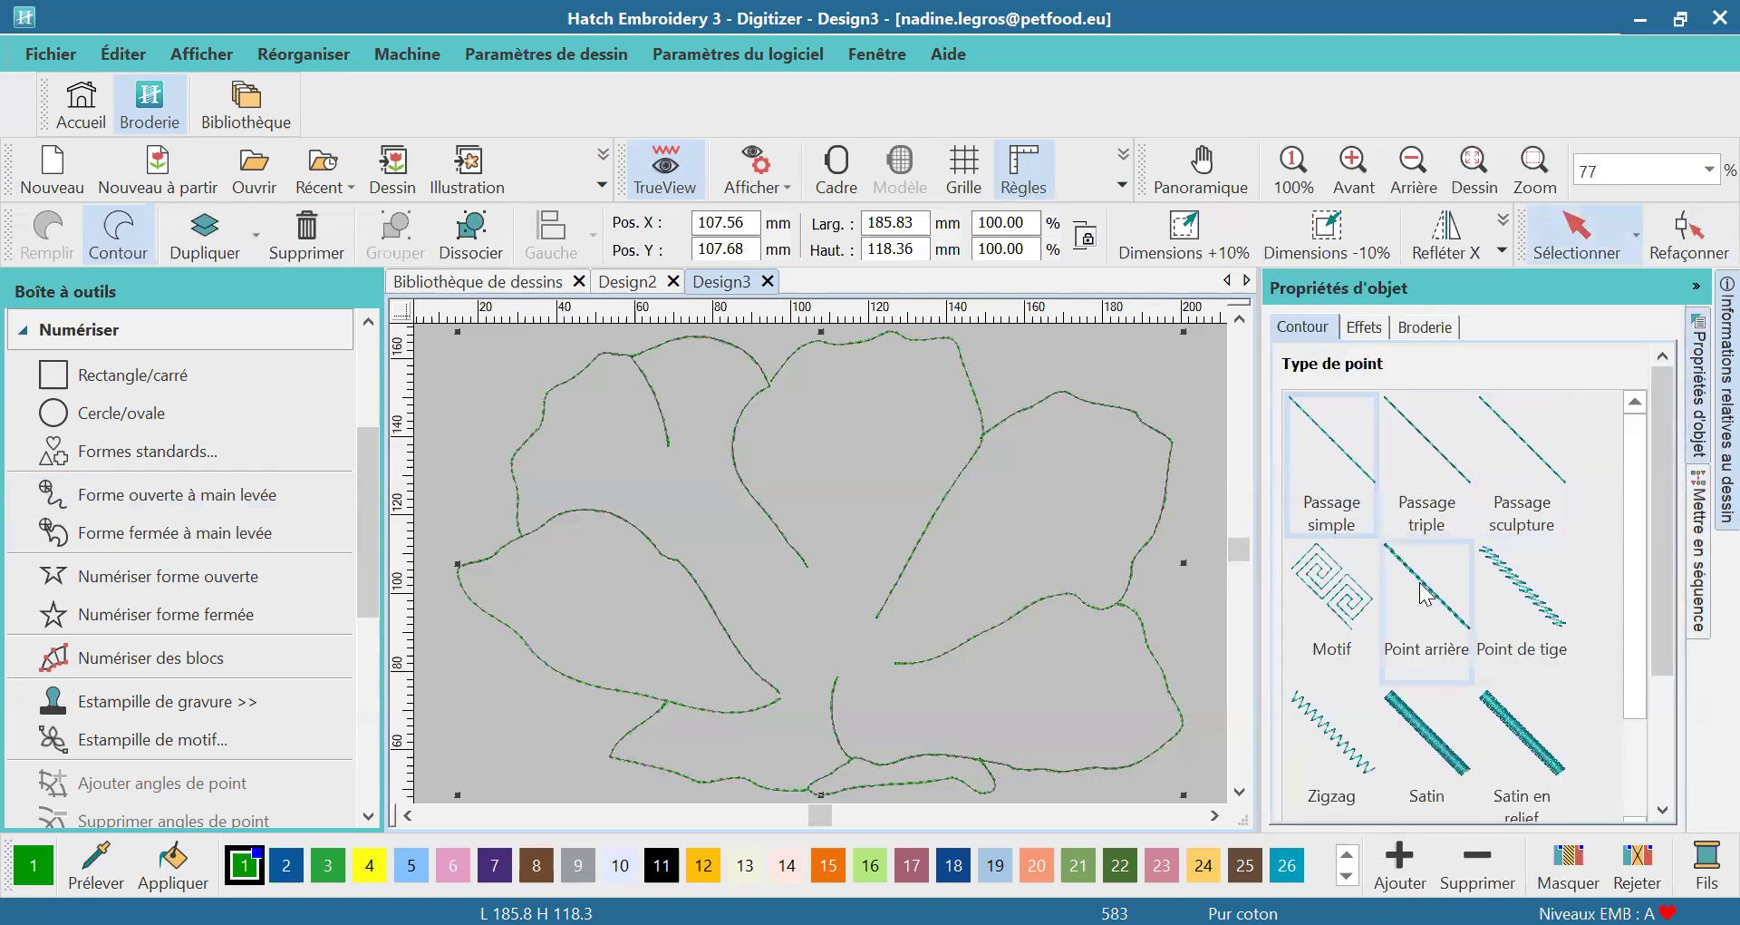
click(1437, 757)
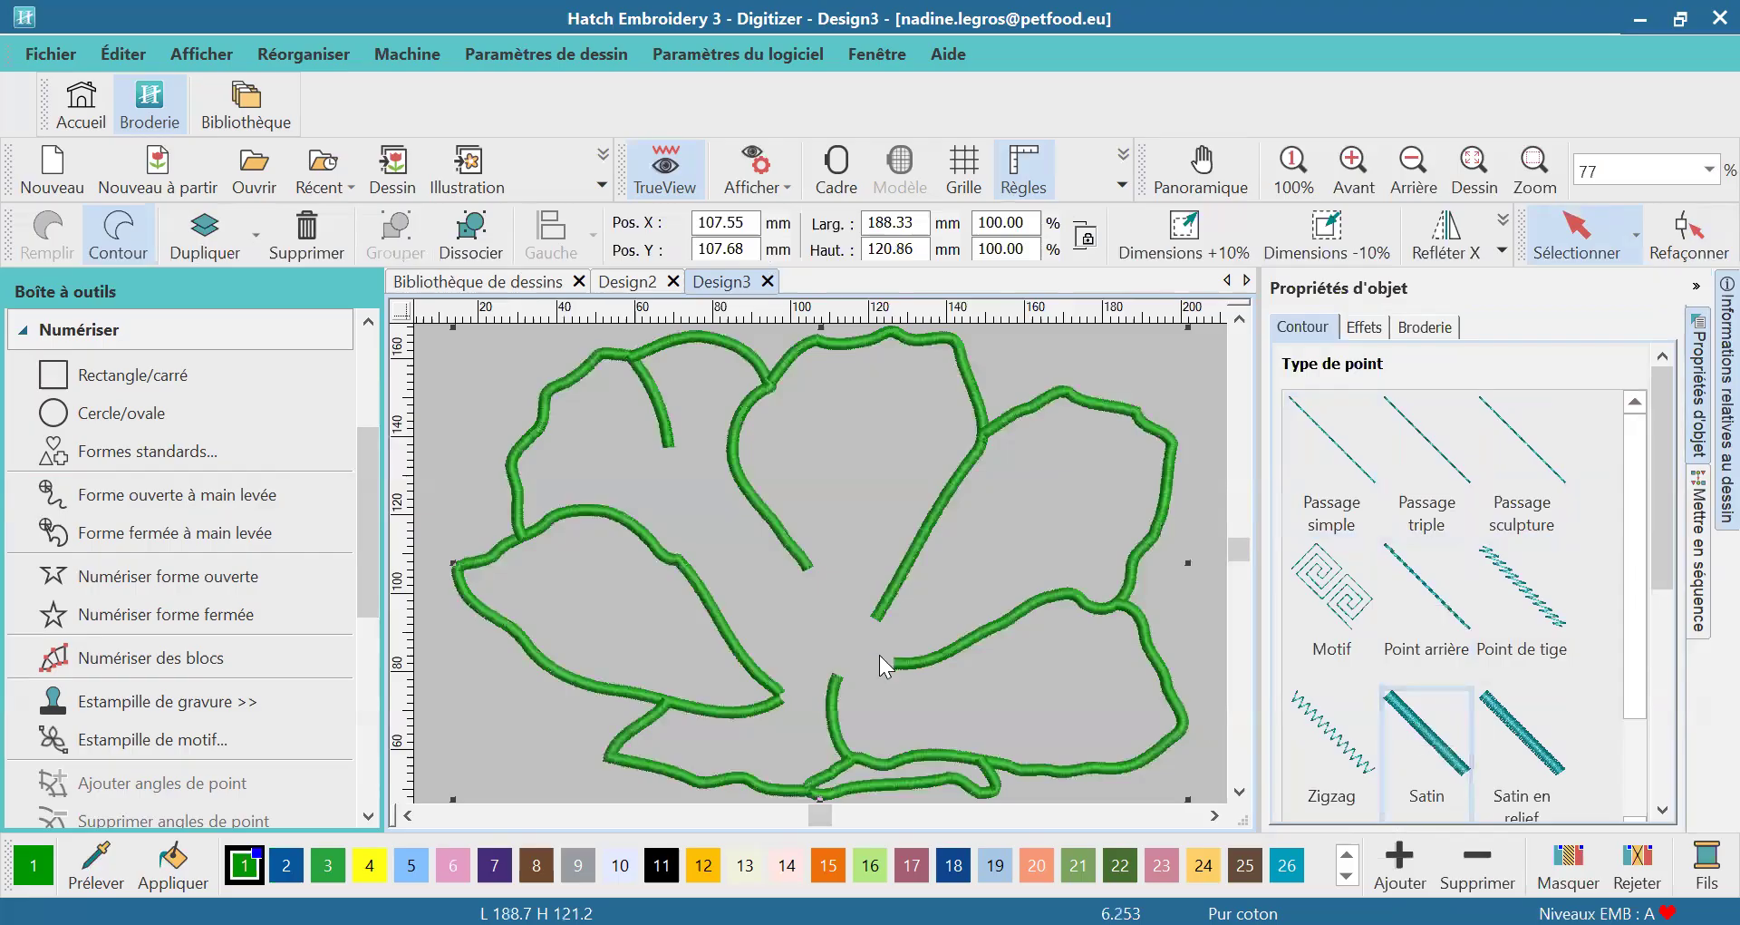
click(662, 865)
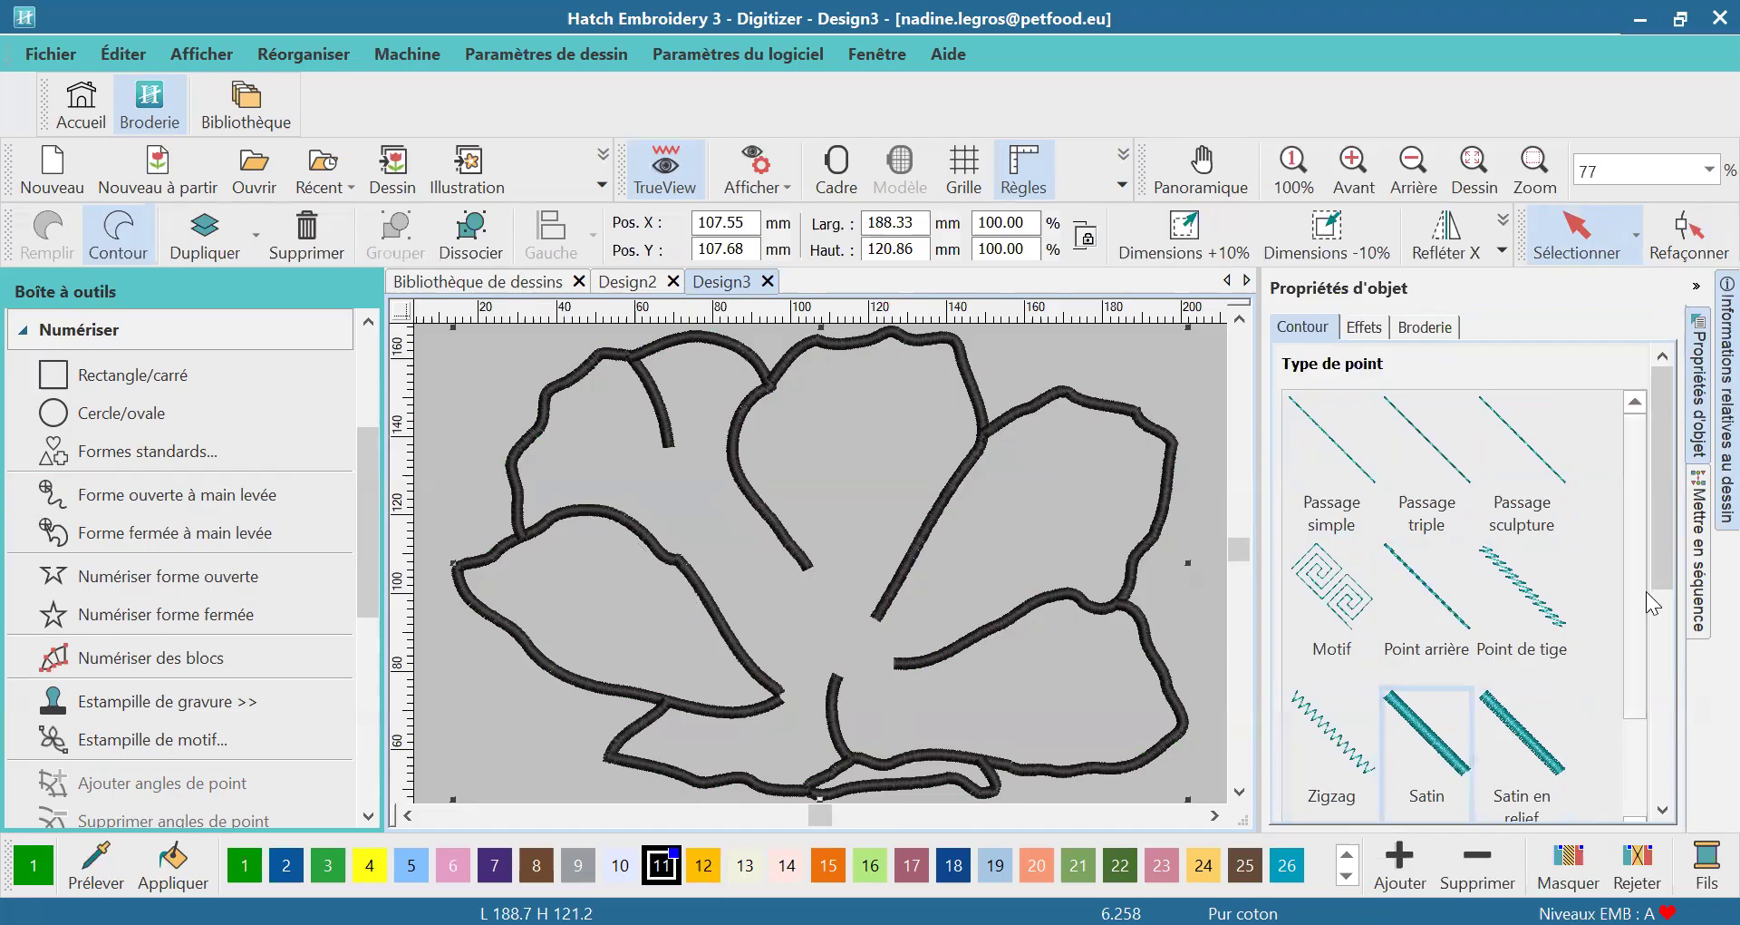
Set the satin width of the grouped outlines to 1.00 mm
drag(1663, 580, 1664, 762)
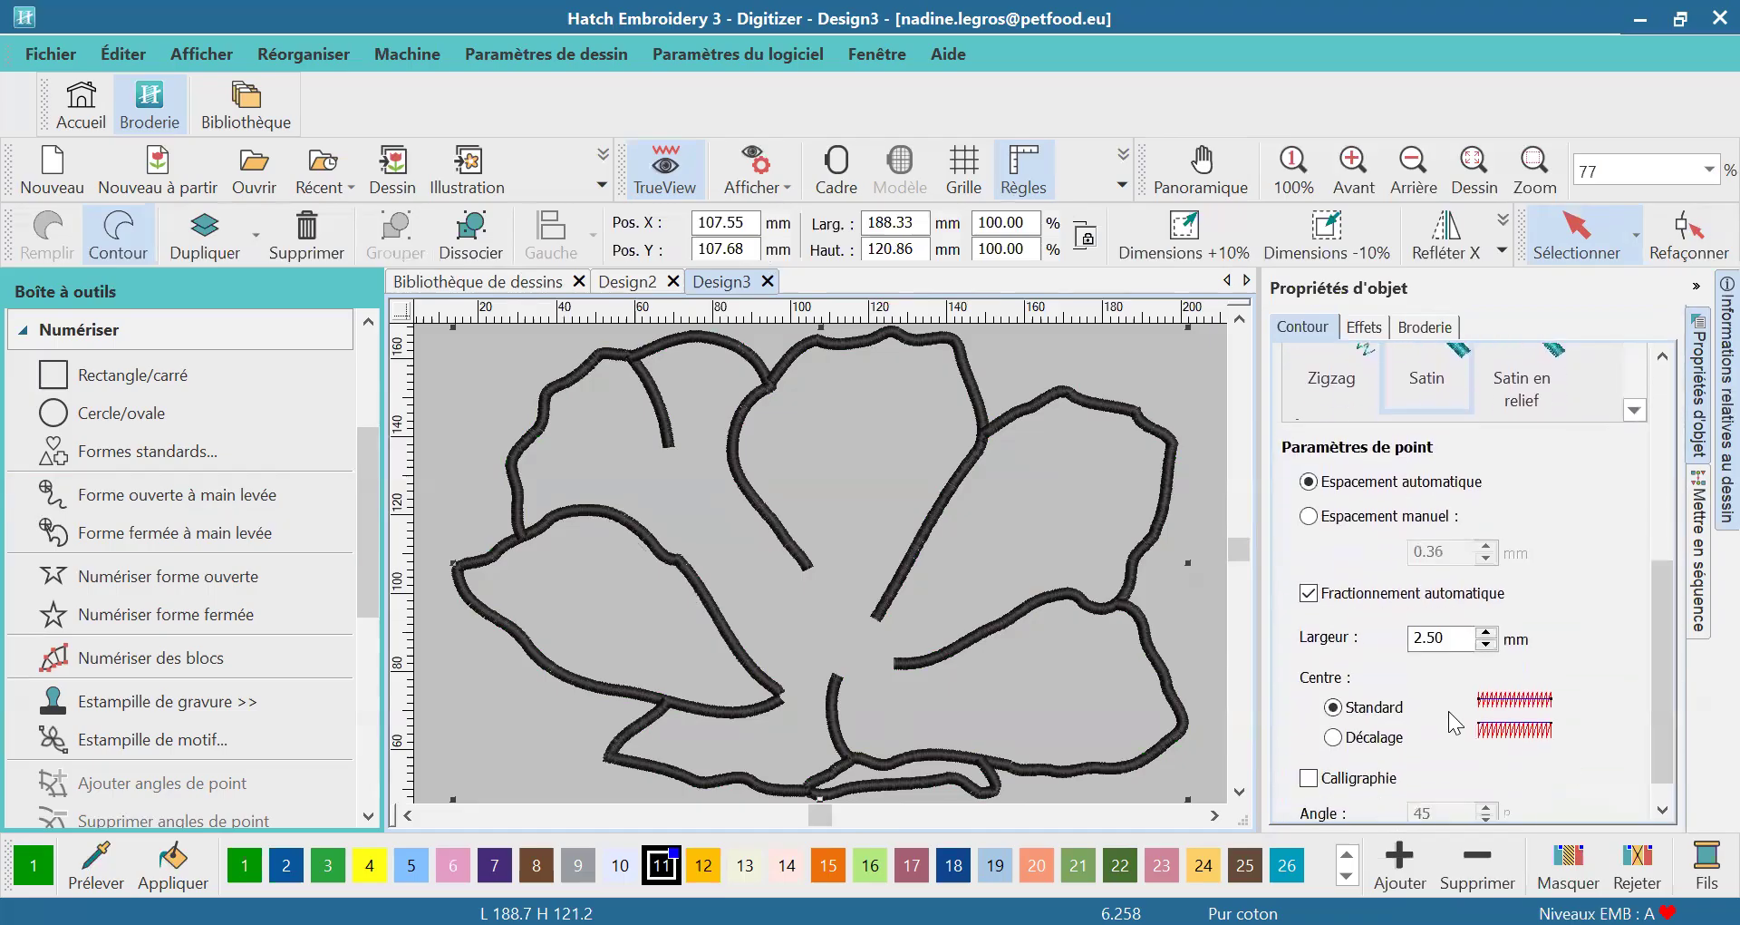
drag(1463, 637, 1416, 637)
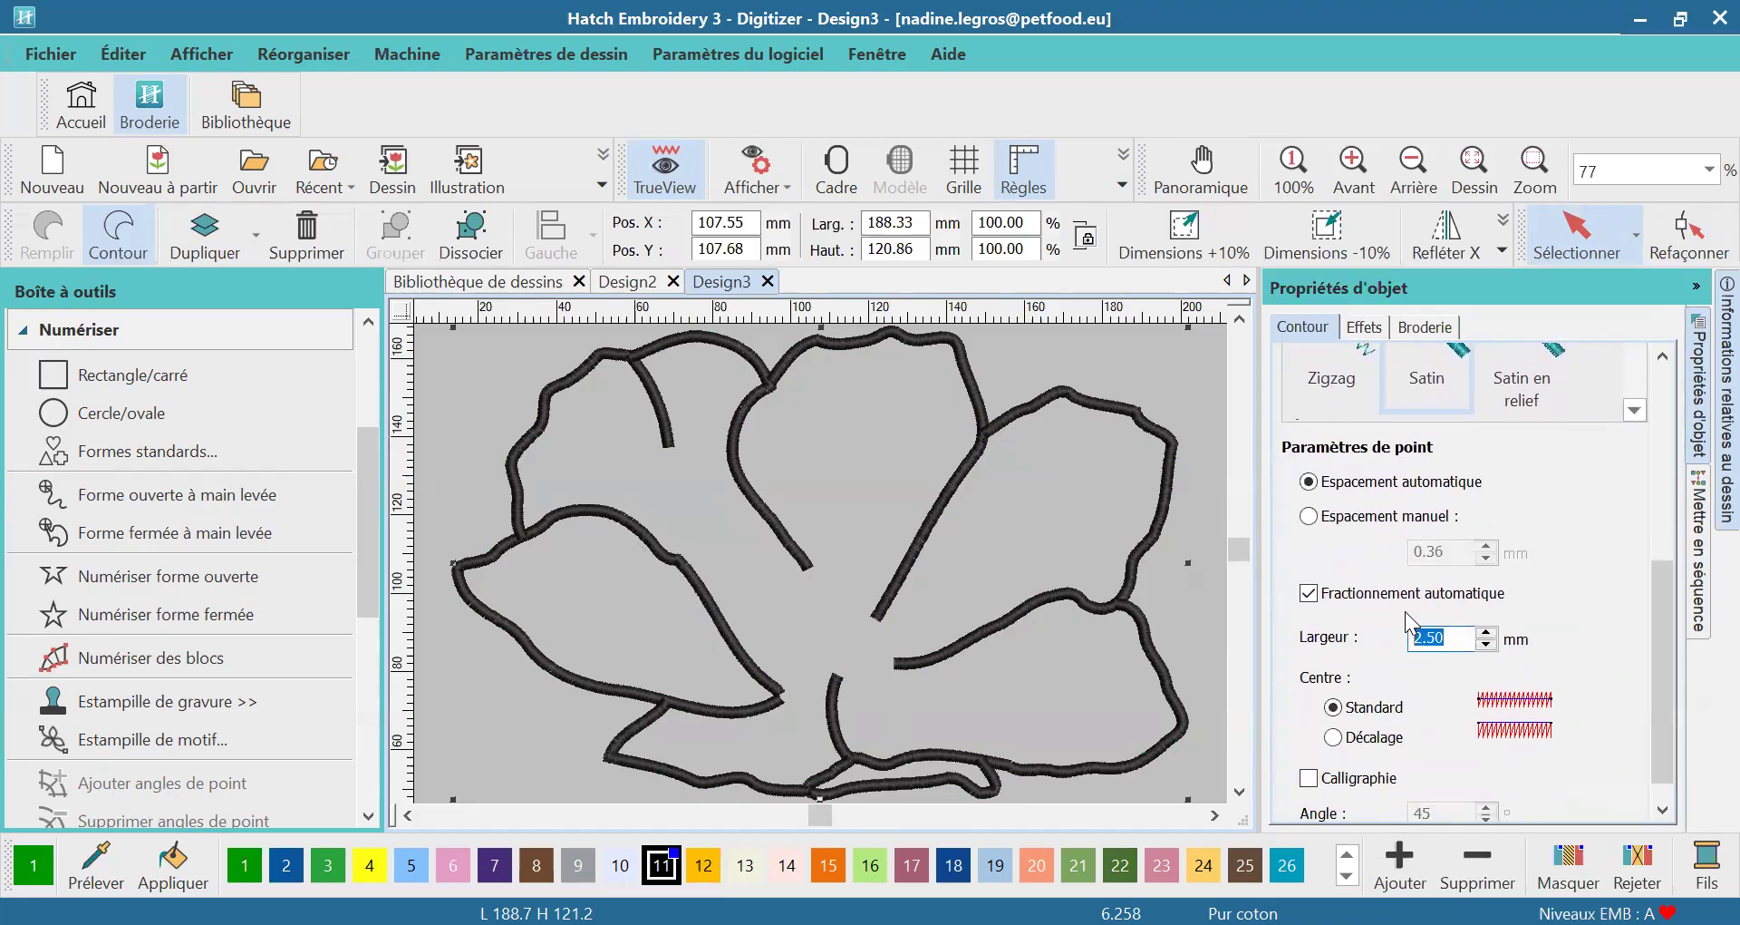
text(1.00)
key(Return)
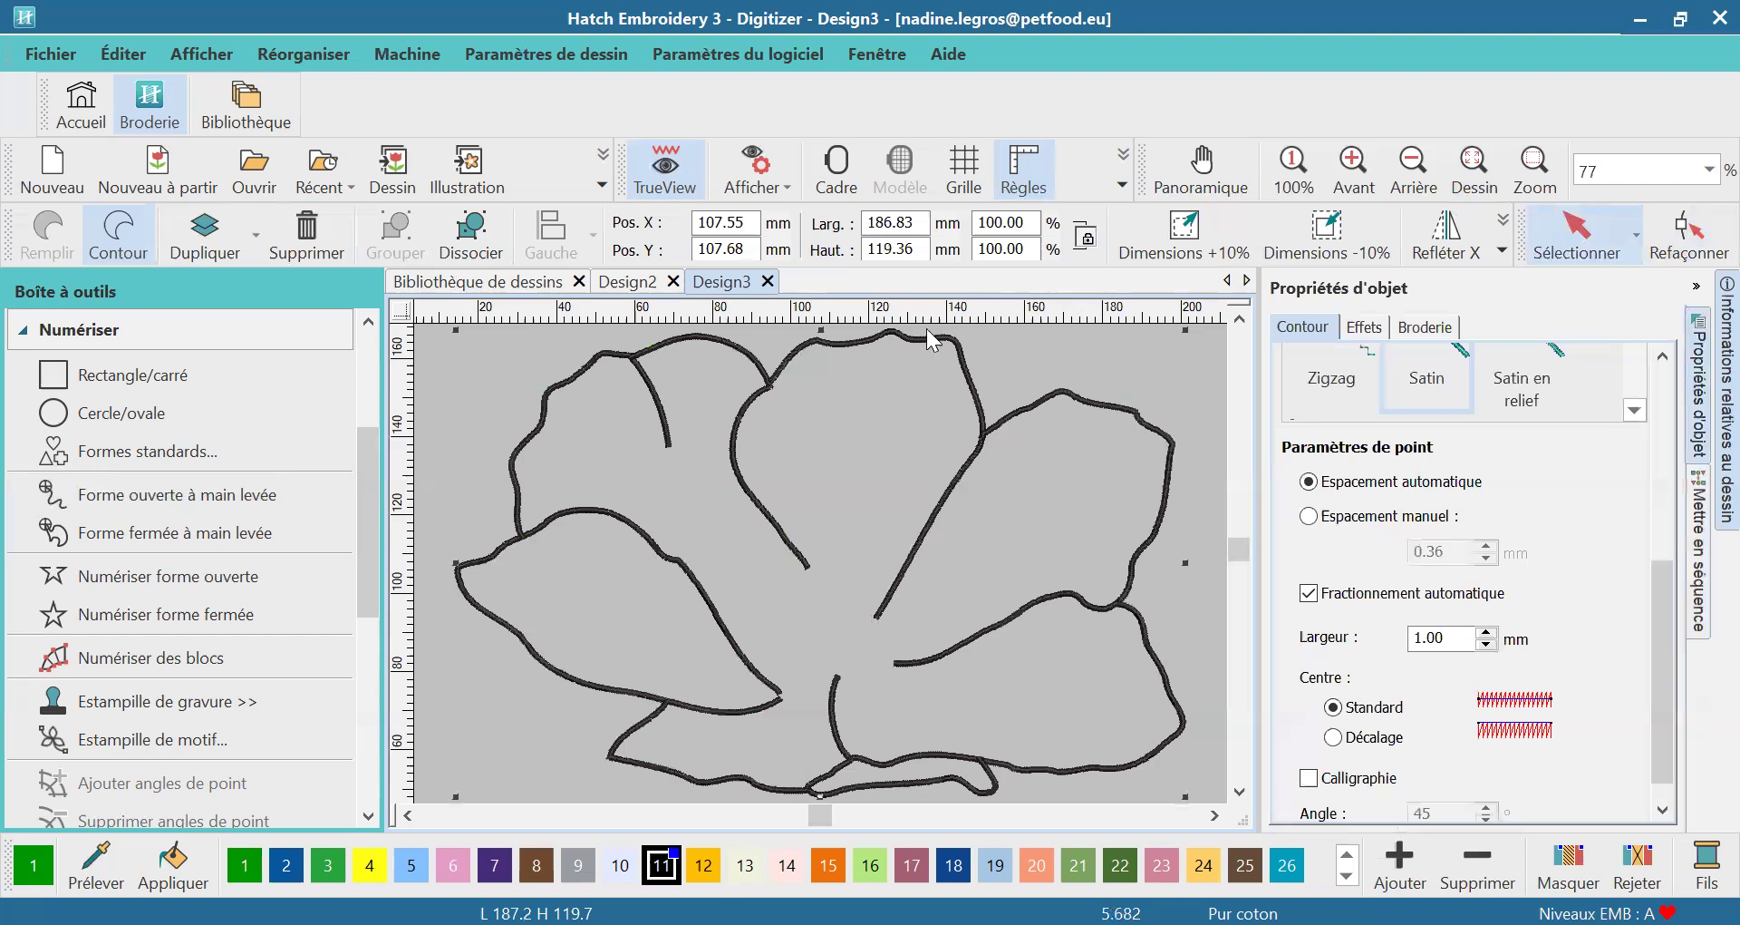
Ungroup the flower outlines so each petal line can be edited separately
click(901, 573)
click(1610, 239)
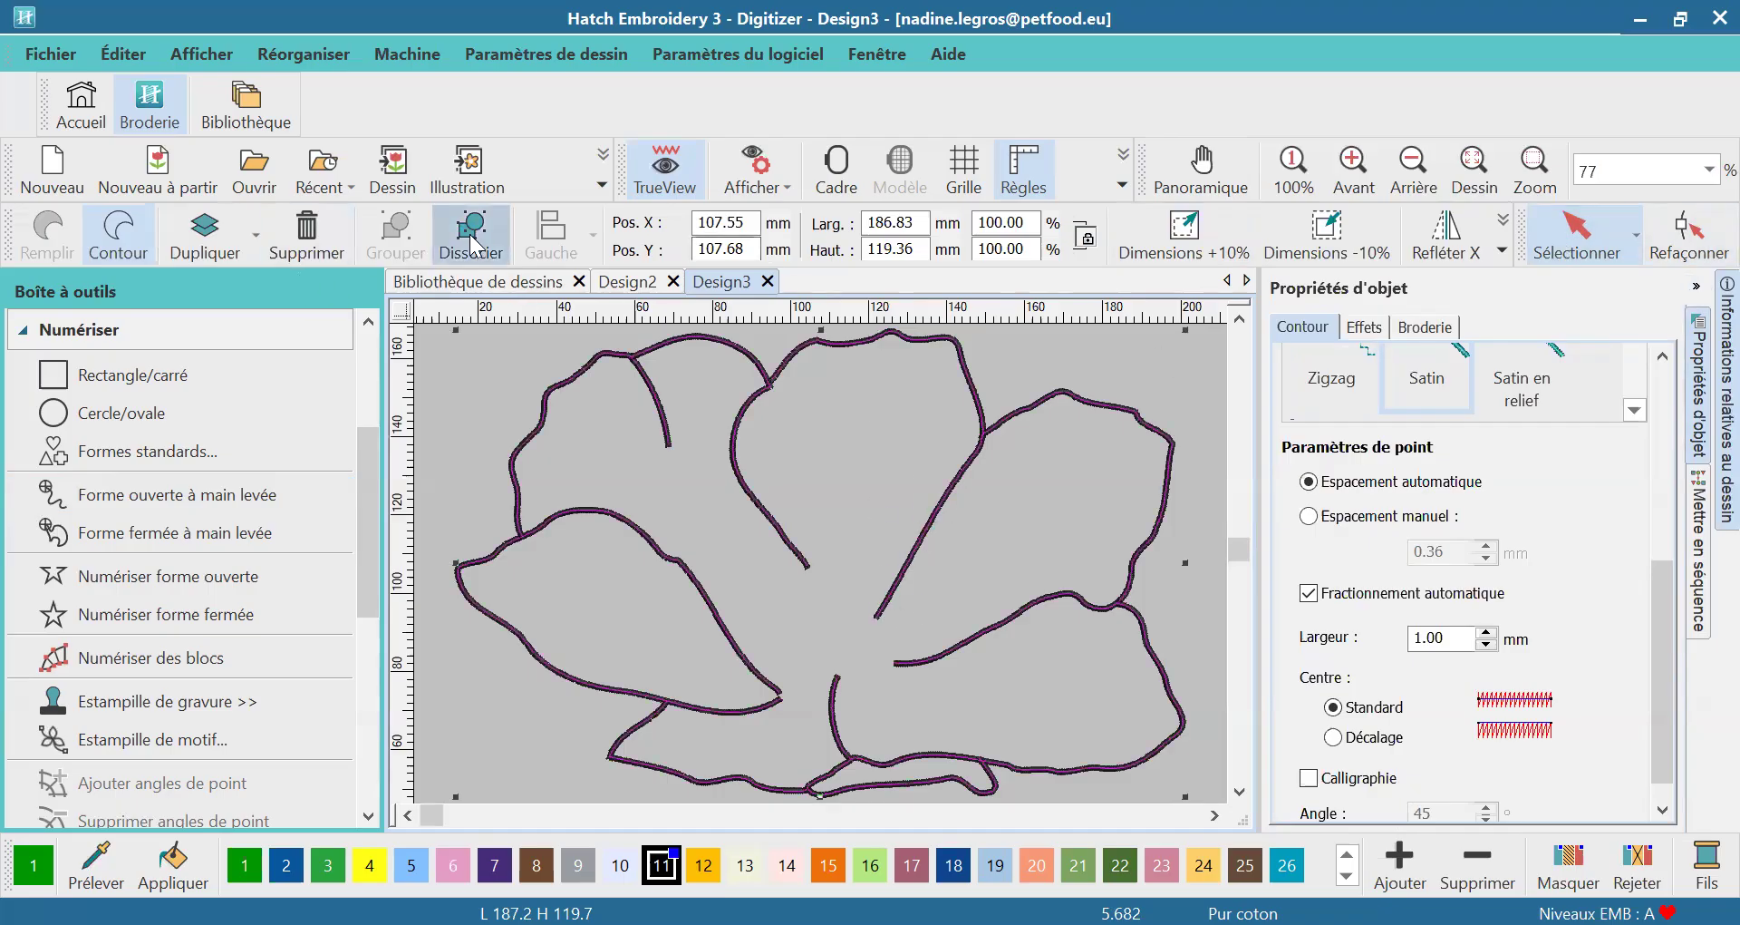
click(926, 587)
Break apart the upper-middle petal's satin outline that runs down toward the flower centre
click(884, 607)
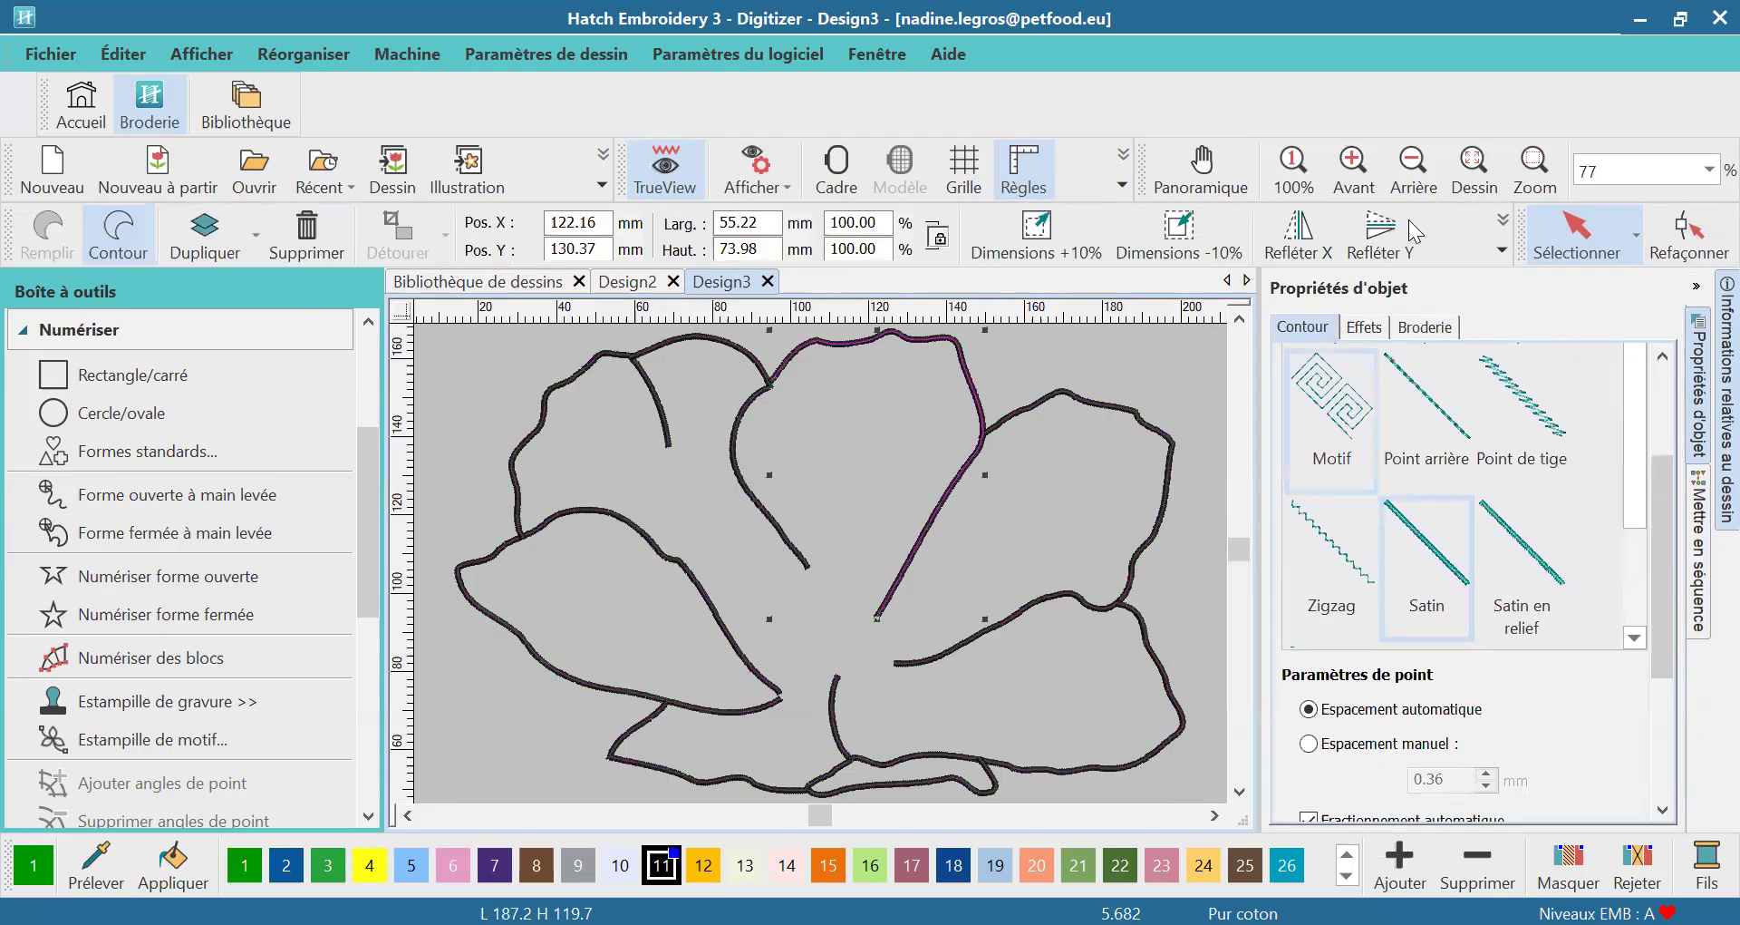
click(1535, 168)
drag(829, 598, 907, 630)
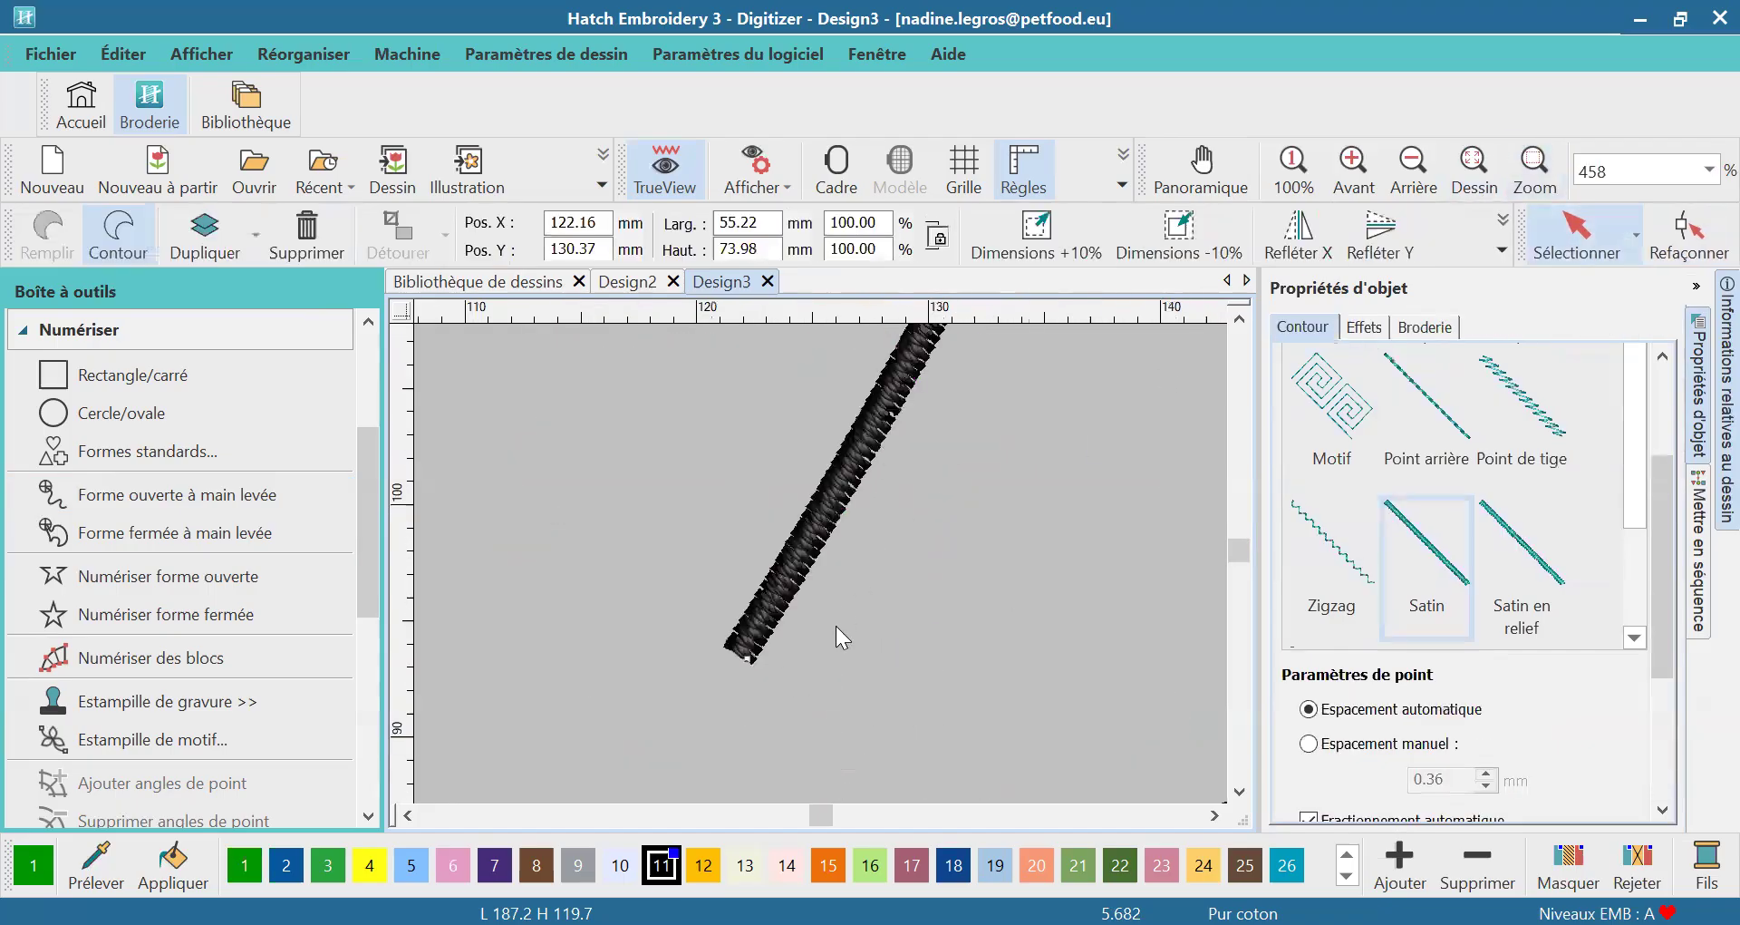
drag(372, 560, 377, 469)
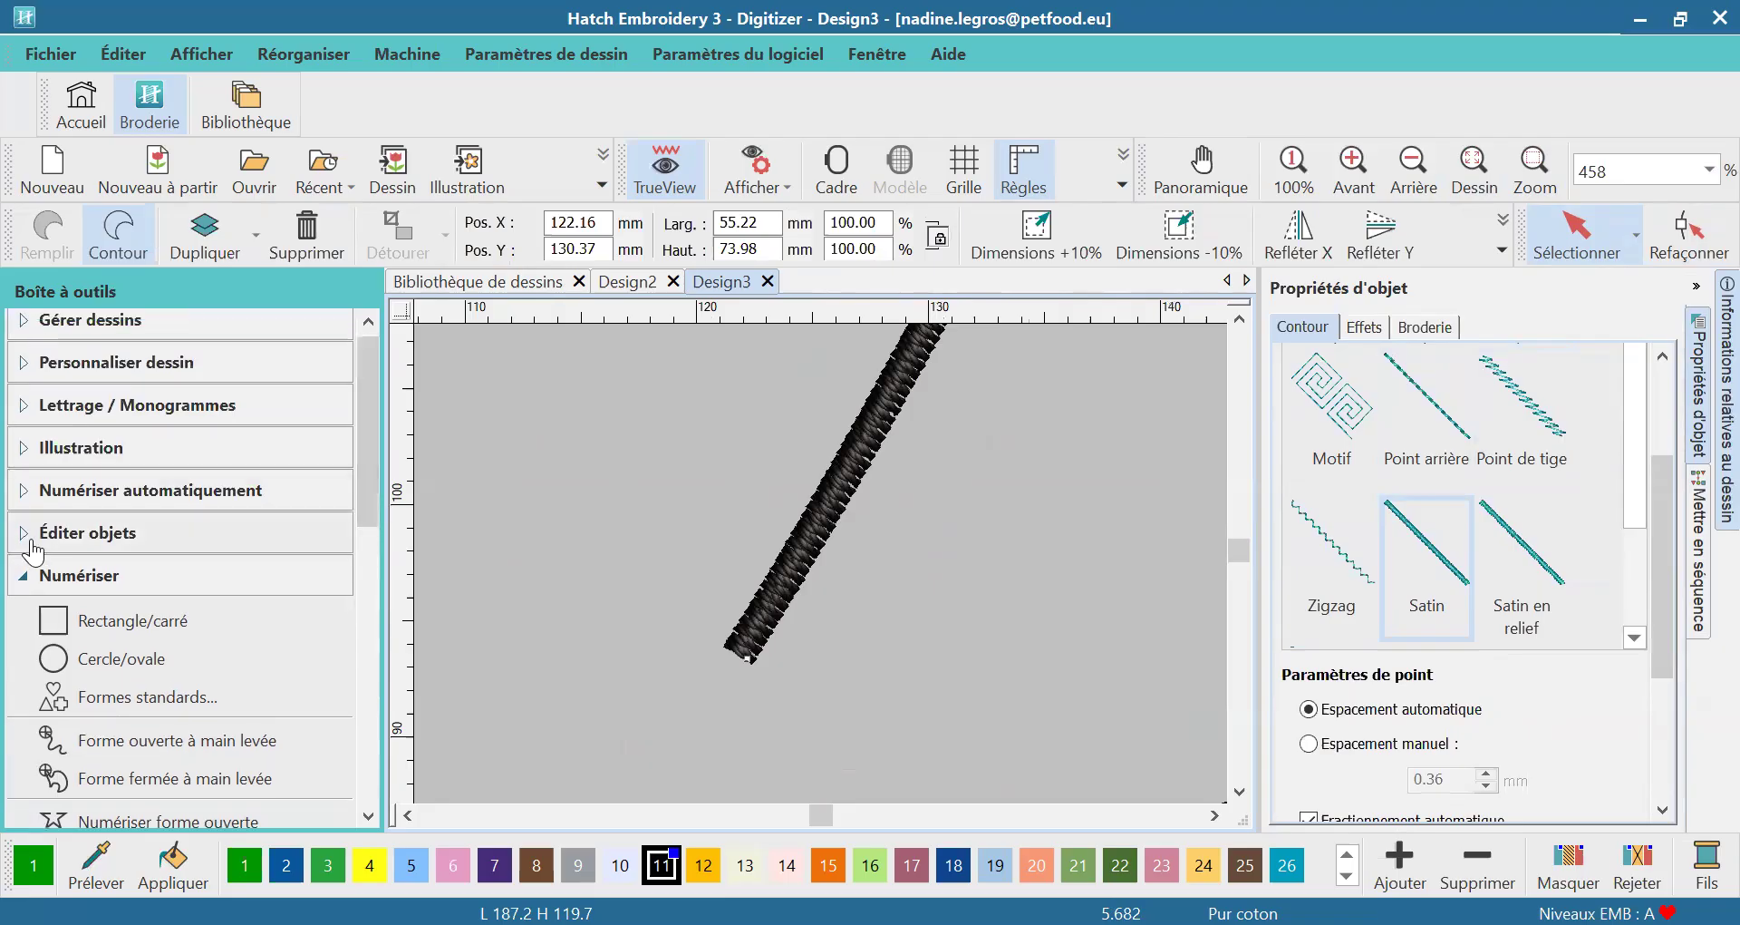
click(32, 544)
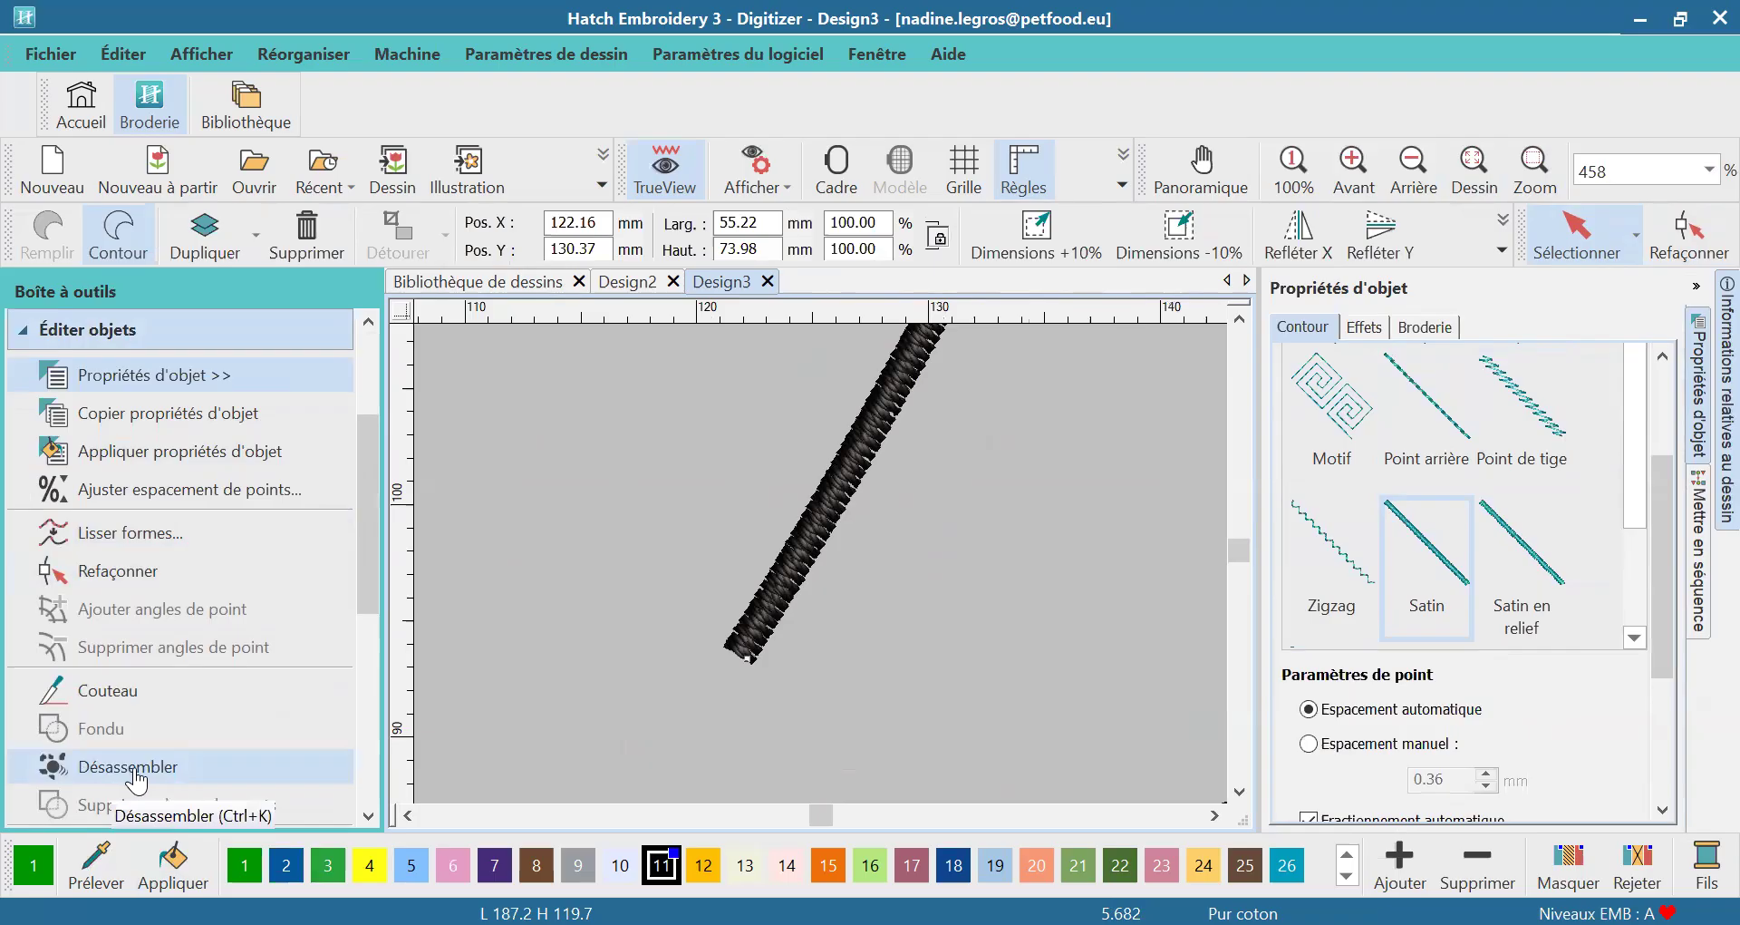
click(133, 772)
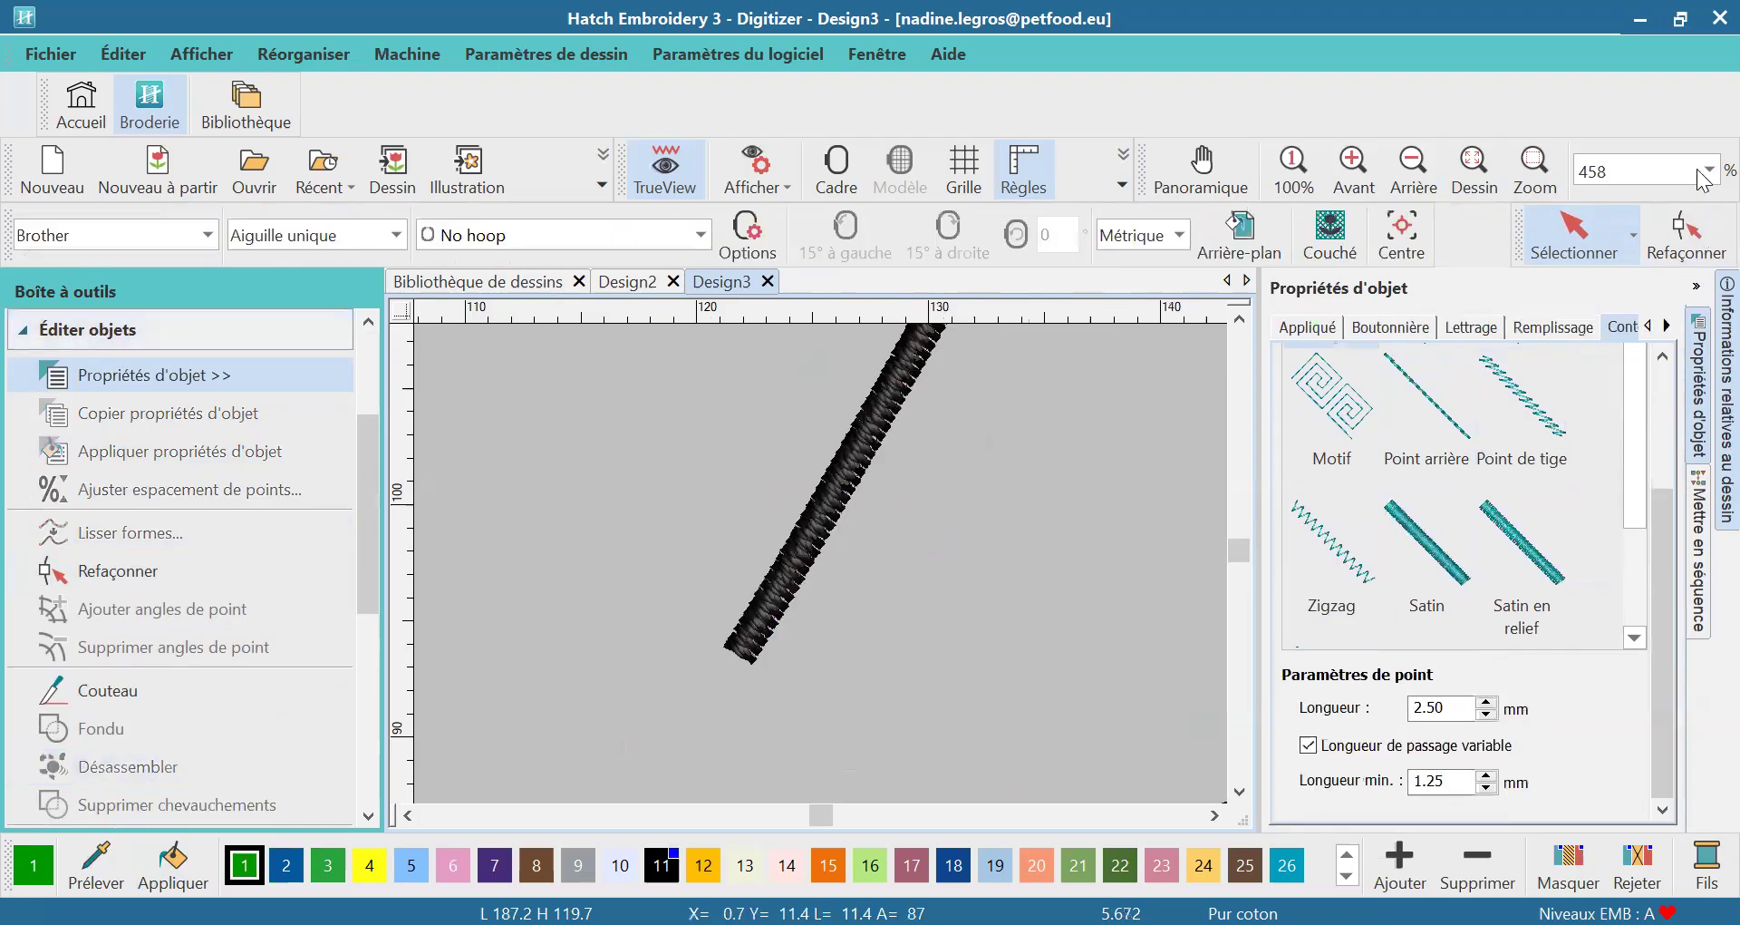
Reshape the lower end of the broken-apart petal line into a point by bringing its two corner nodes together
click(1678, 251)
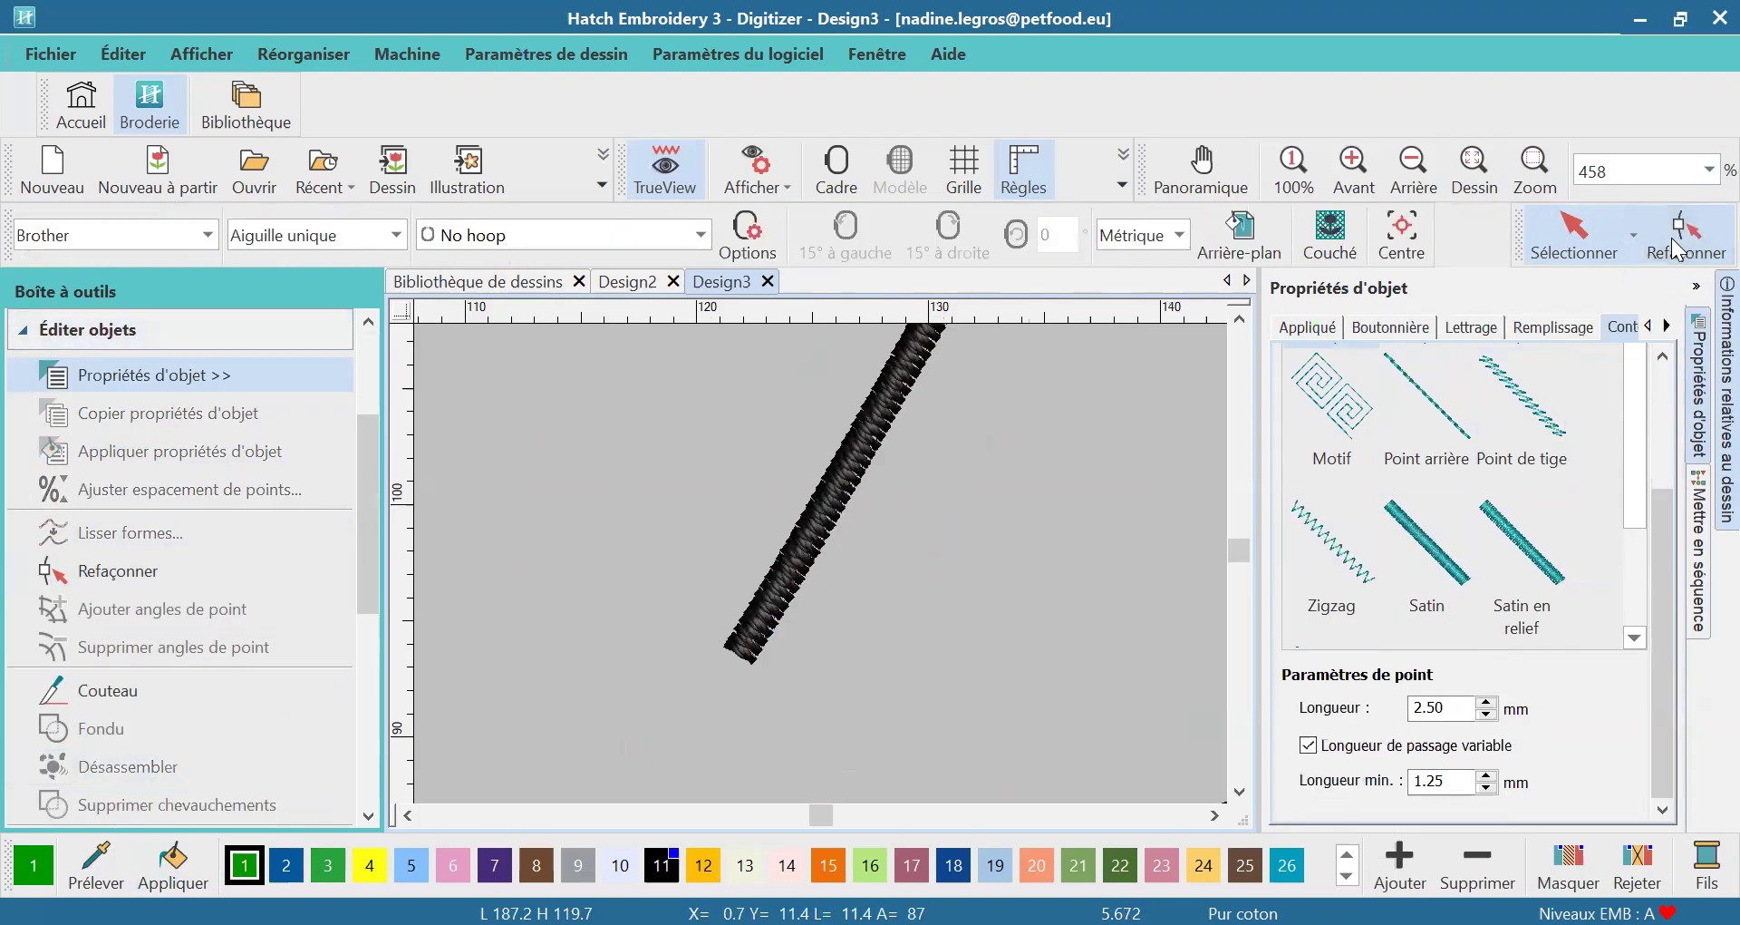
click(1532, 233)
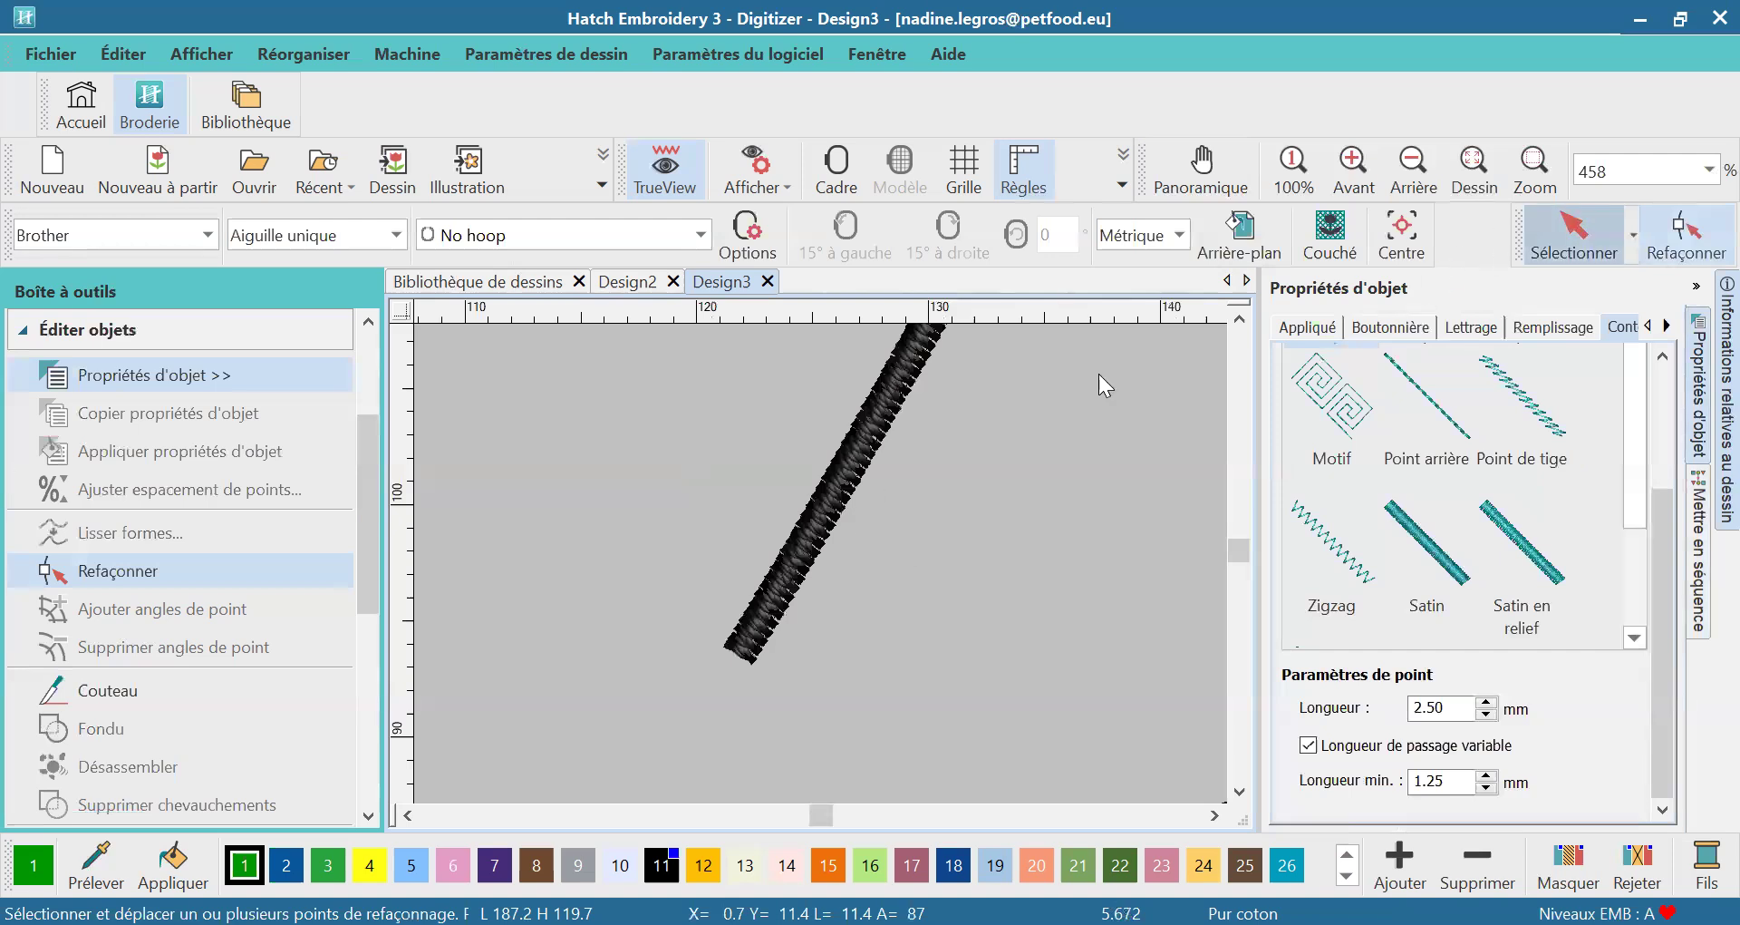
click(1693, 234)
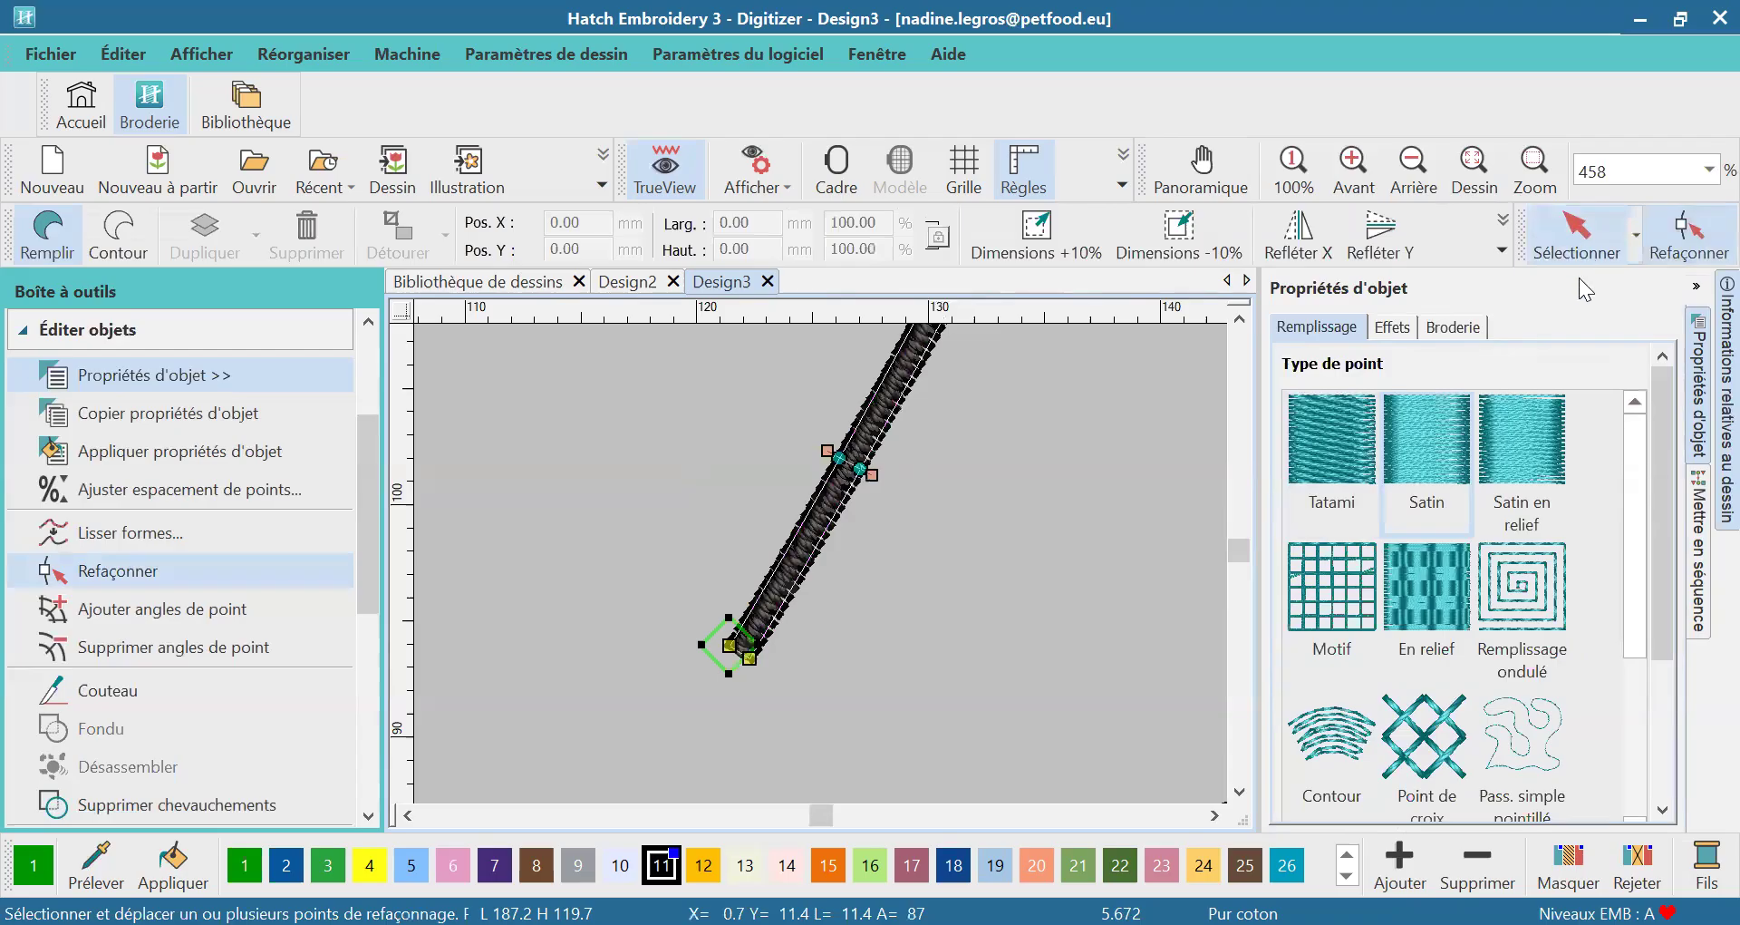
click(1532, 169)
drag(699, 609, 787, 716)
drag(776, 537, 773, 631)
drag(880, 596, 780, 637)
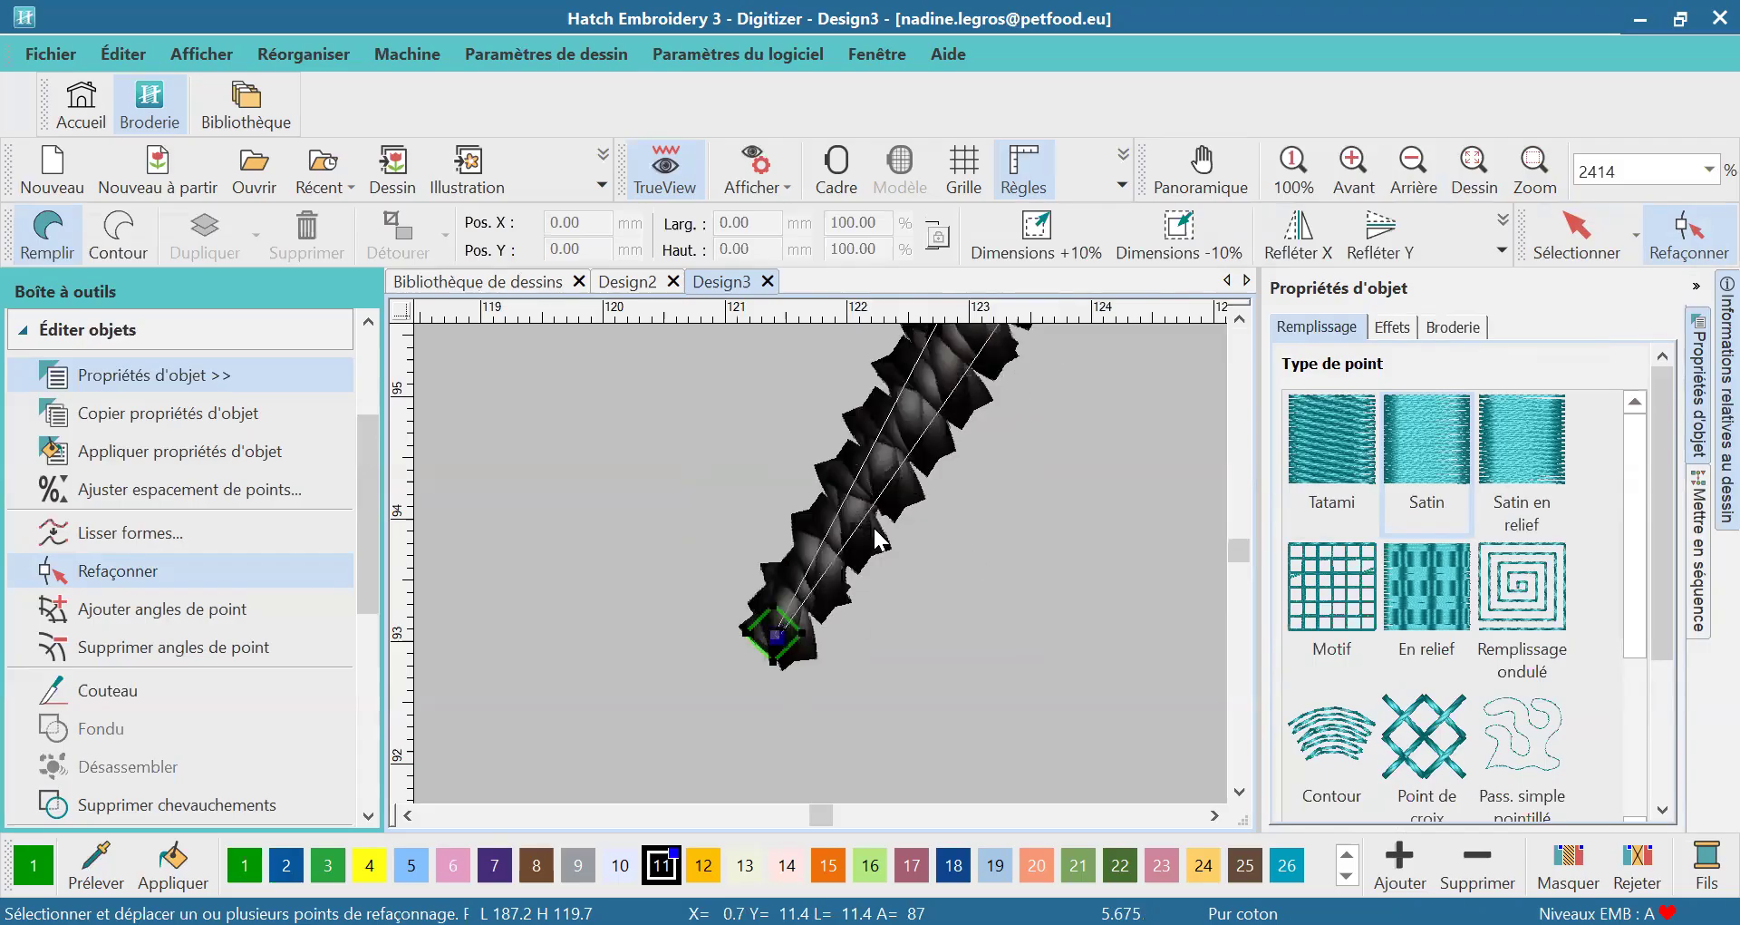
Examine the tapered line end together with the neighbouring outline ends around the flower centre
click(1410, 179)
click(1411, 180)
click(1412, 179)
click(1412, 179)
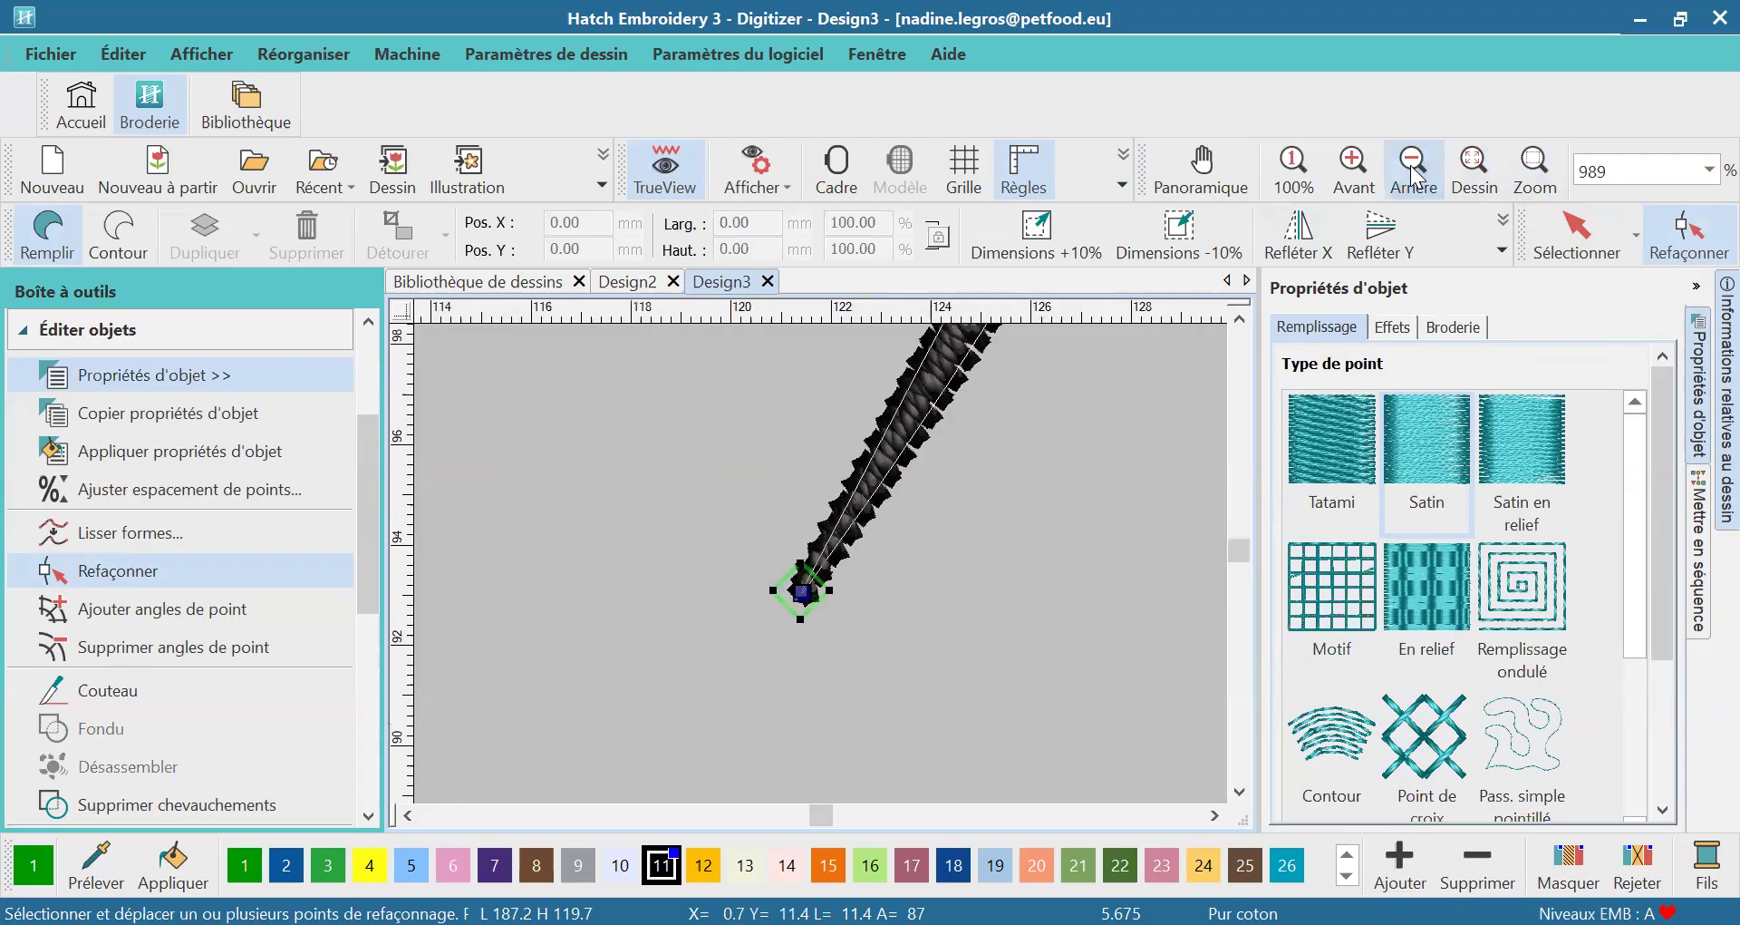
click(1416, 178)
click(1416, 178)
click(1416, 177)
click(1416, 178)
click(1416, 178)
click(1416, 178)
click(1416, 178)
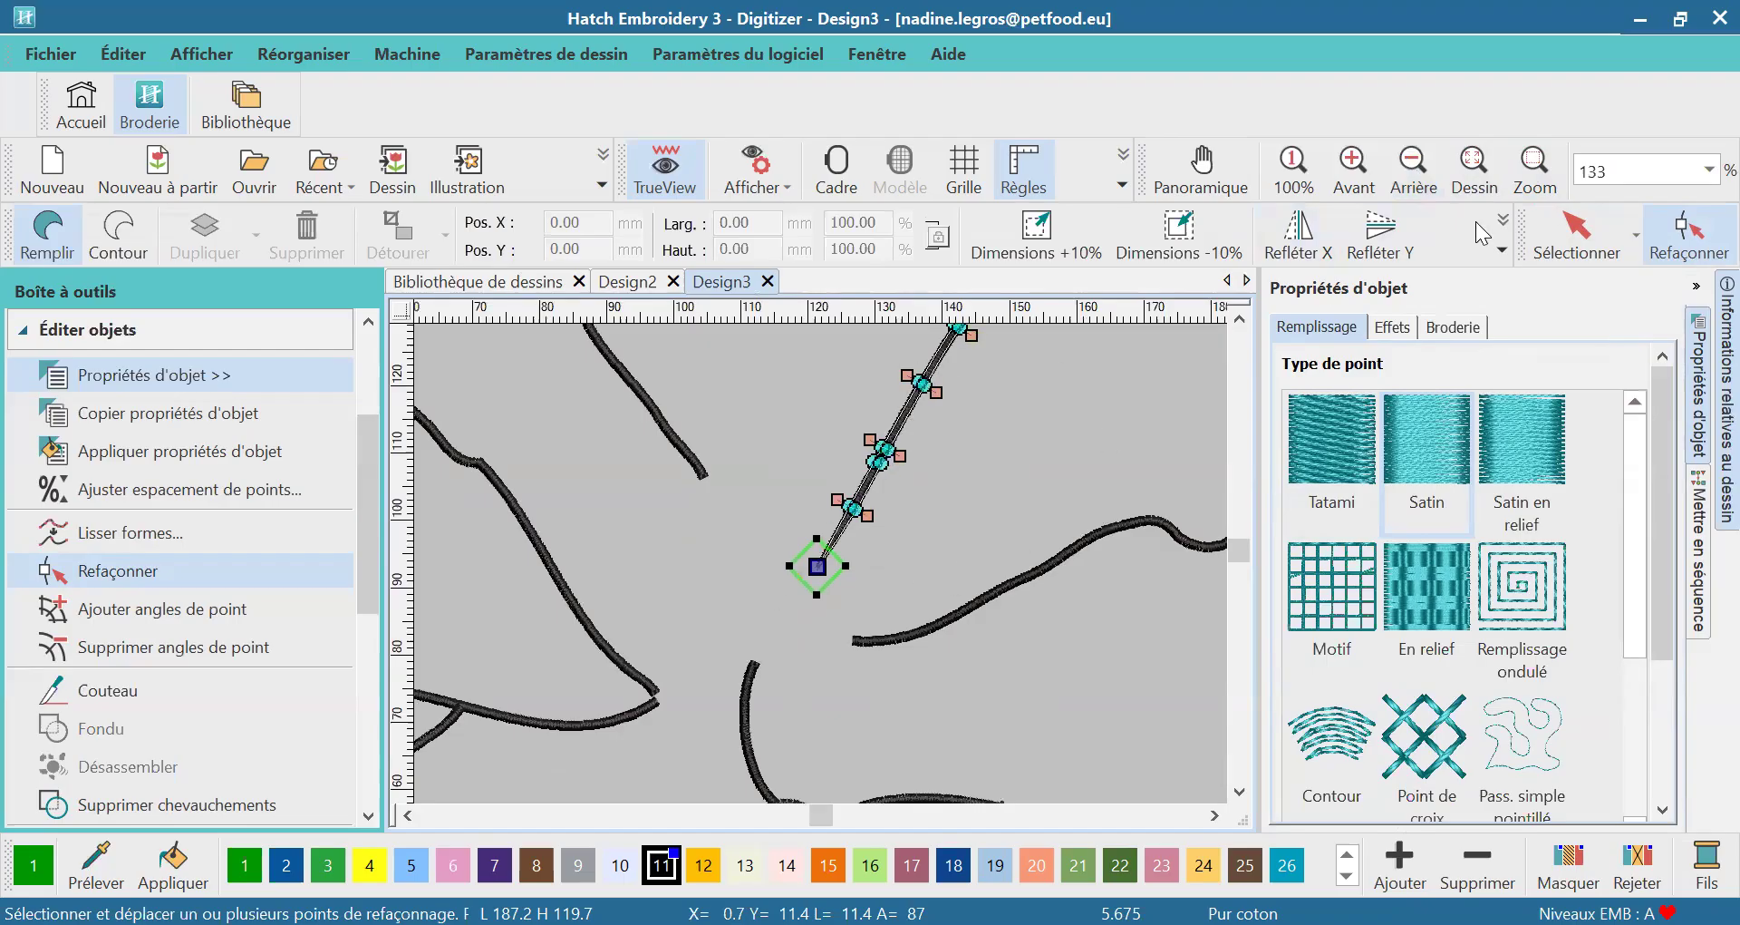
Widen the upper-middle petal's tapered line at two places above its point by moving opposite edge nodes apart
click(1535, 168)
drag(872, 343, 943, 524)
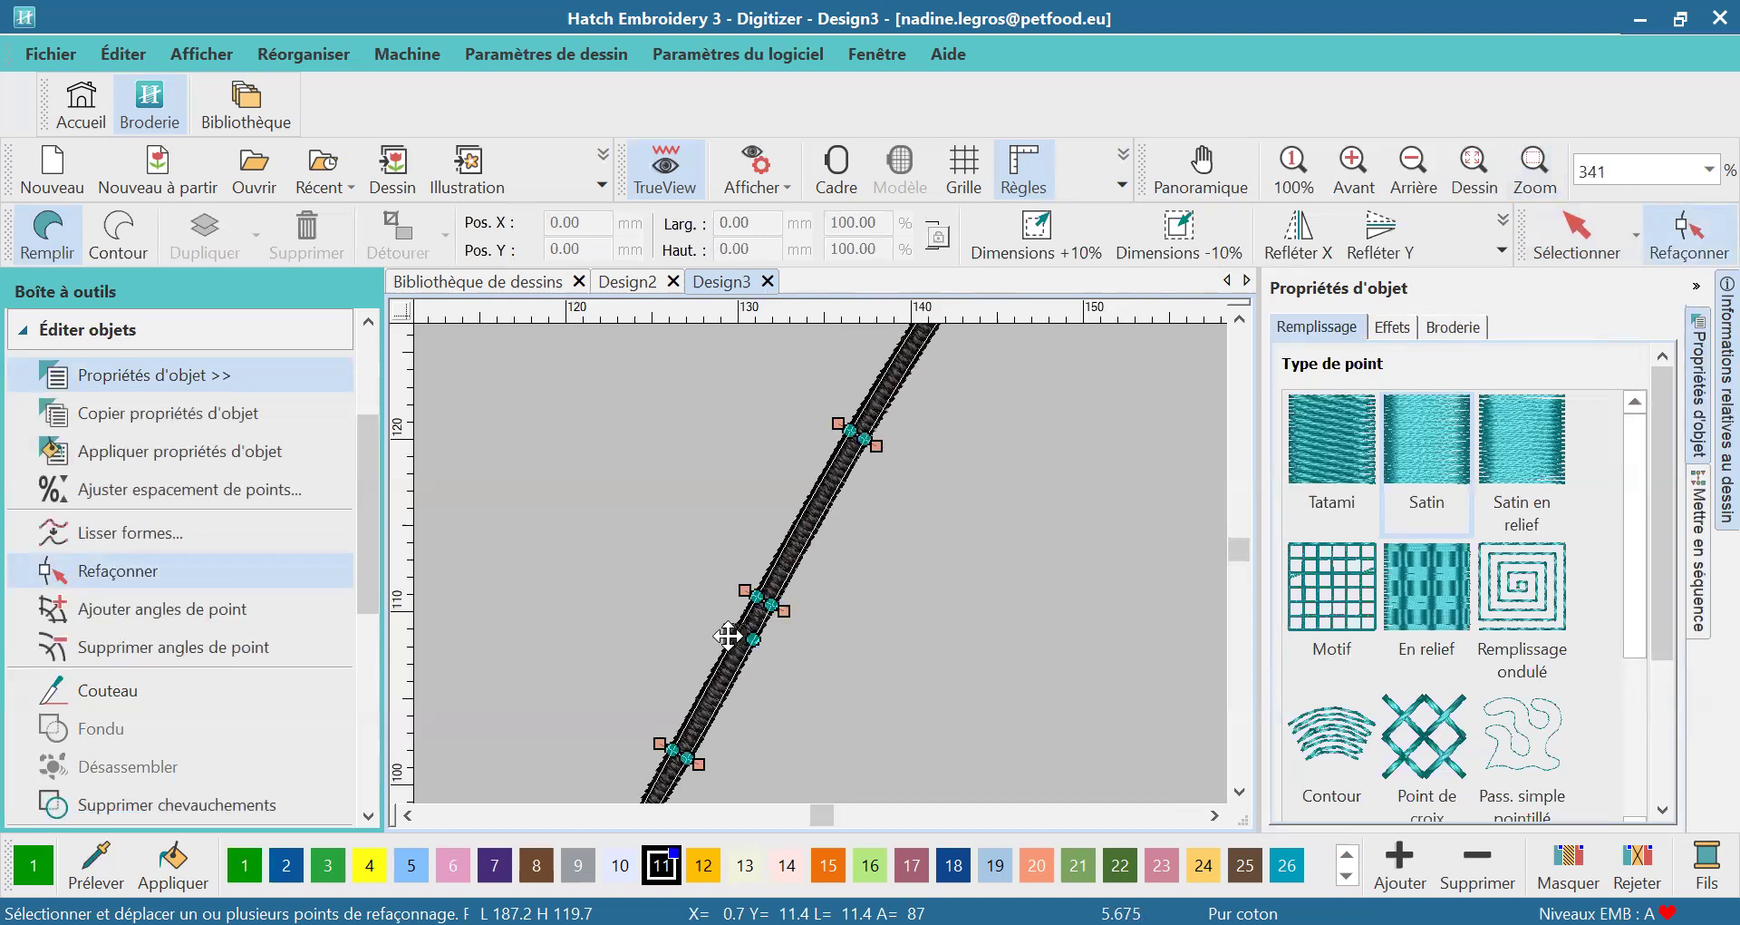
drag(728, 635, 720, 634)
drag(750, 641, 741, 660)
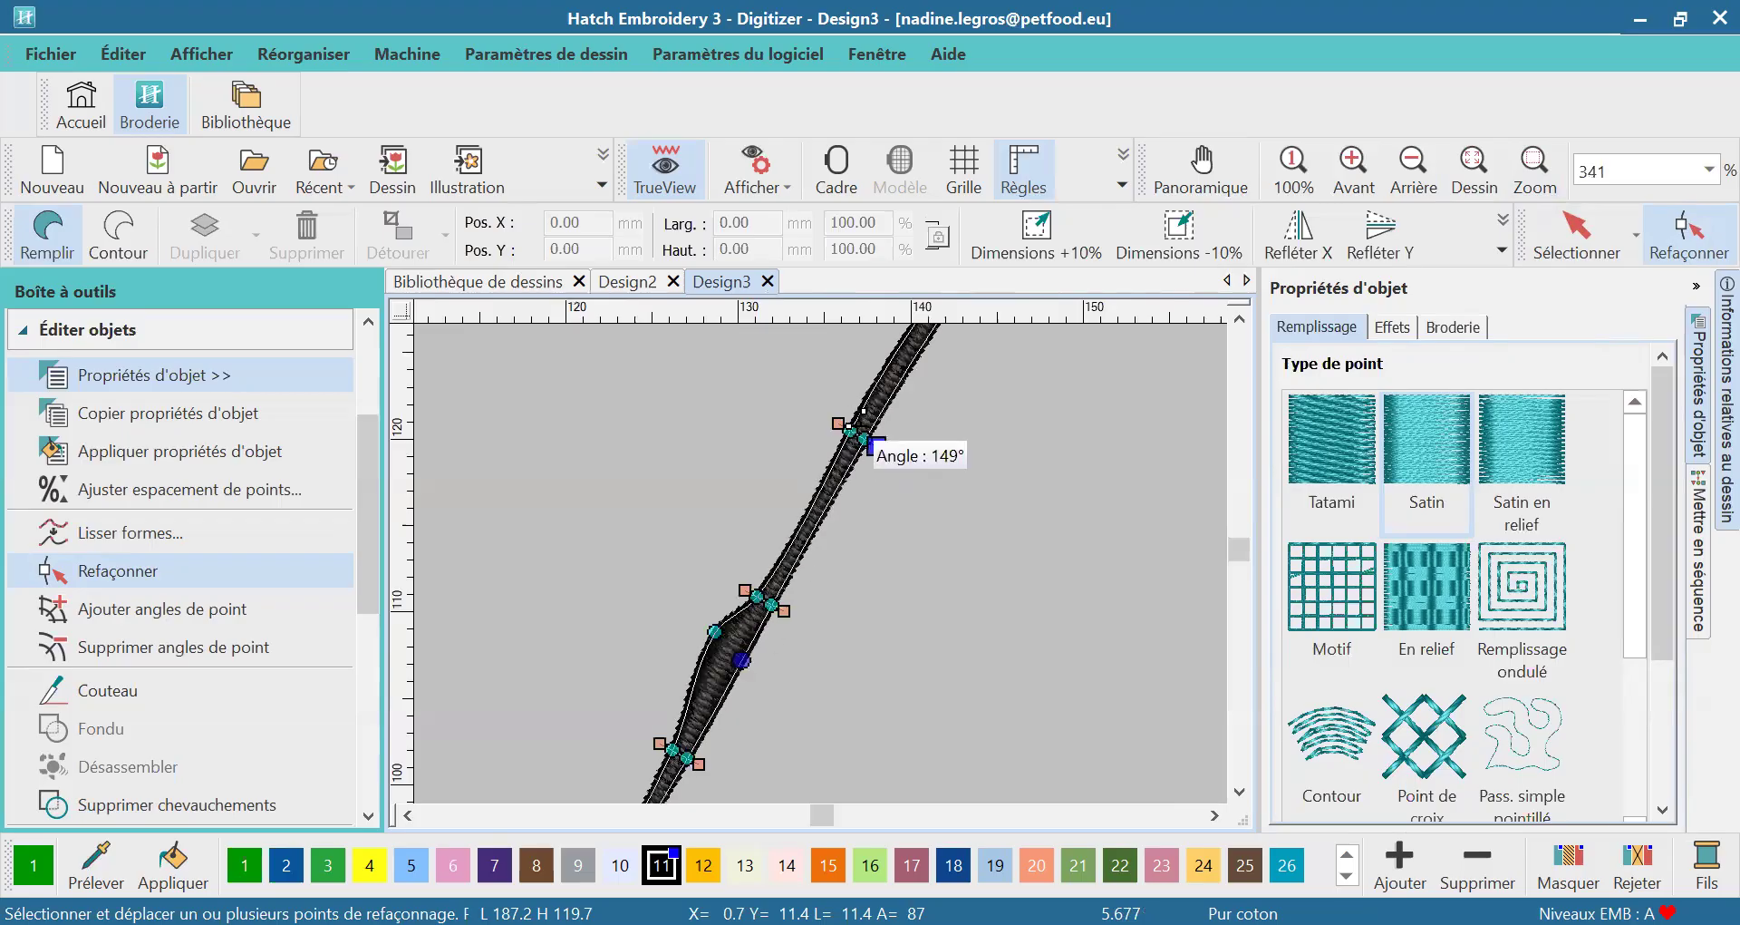
mouse_move(850, 430)
mouse_down()
mouse_move(838, 422)
mouse_move(873, 449)
mouse_up()
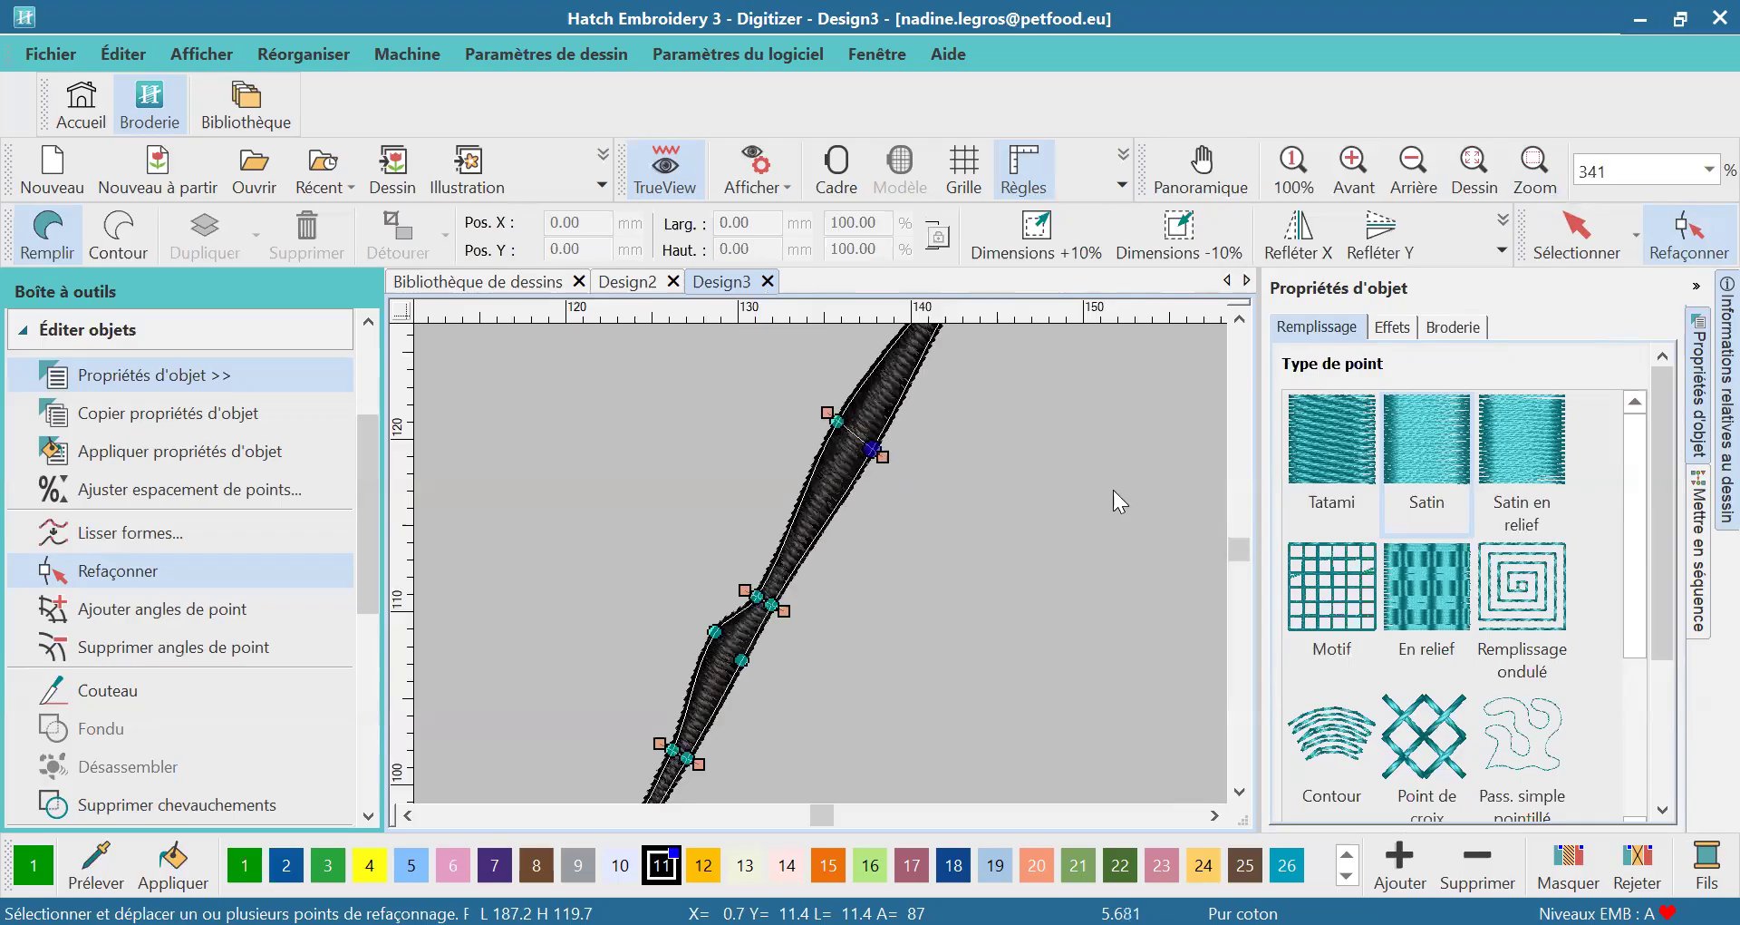
Thicken the same petal's top outline at two spots by moving nodes on its lower edge outward
click(1238, 319)
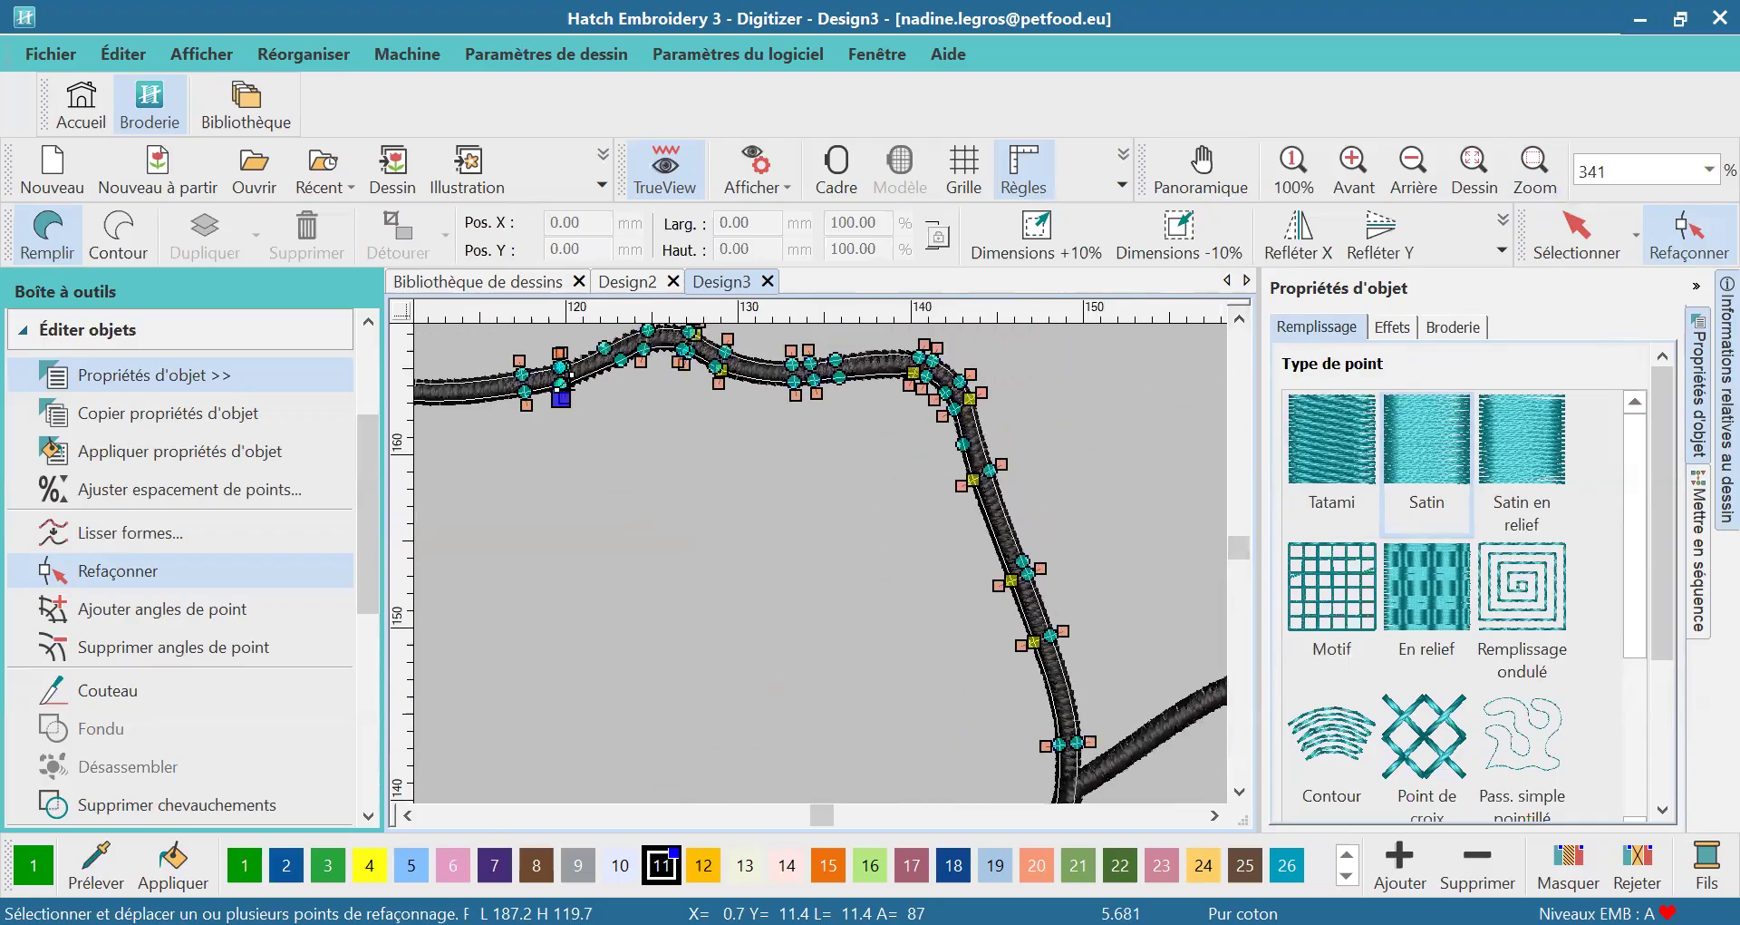
drag(525, 392, 559, 409)
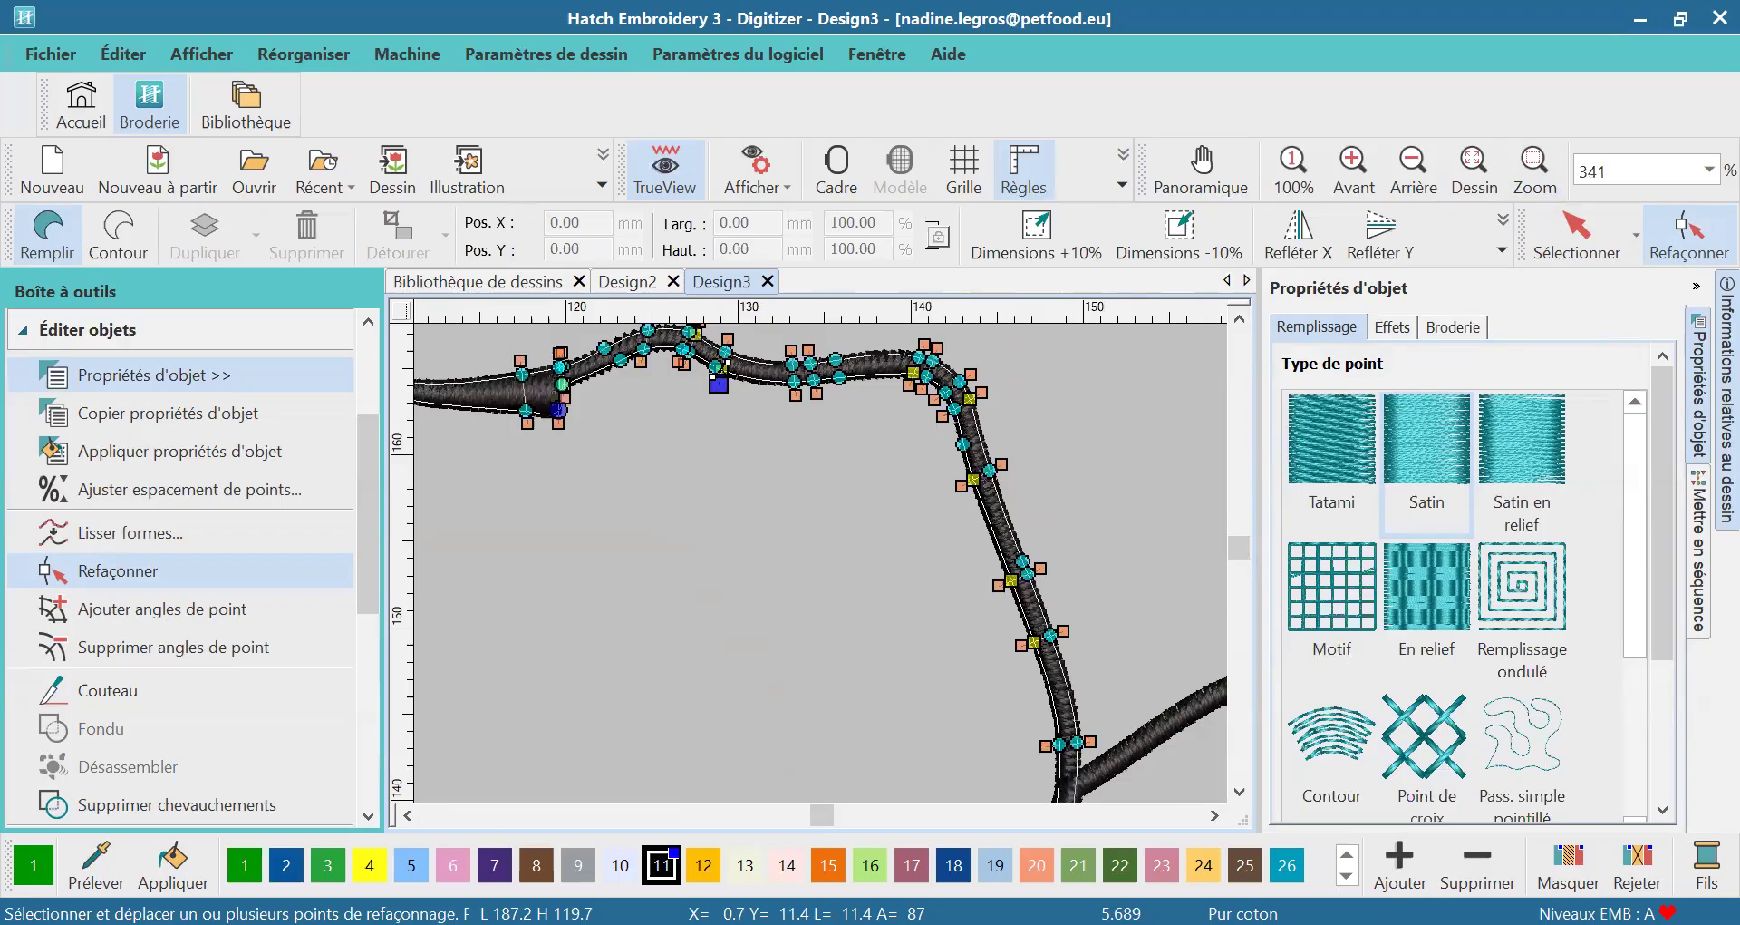
drag(683, 349, 622, 387)
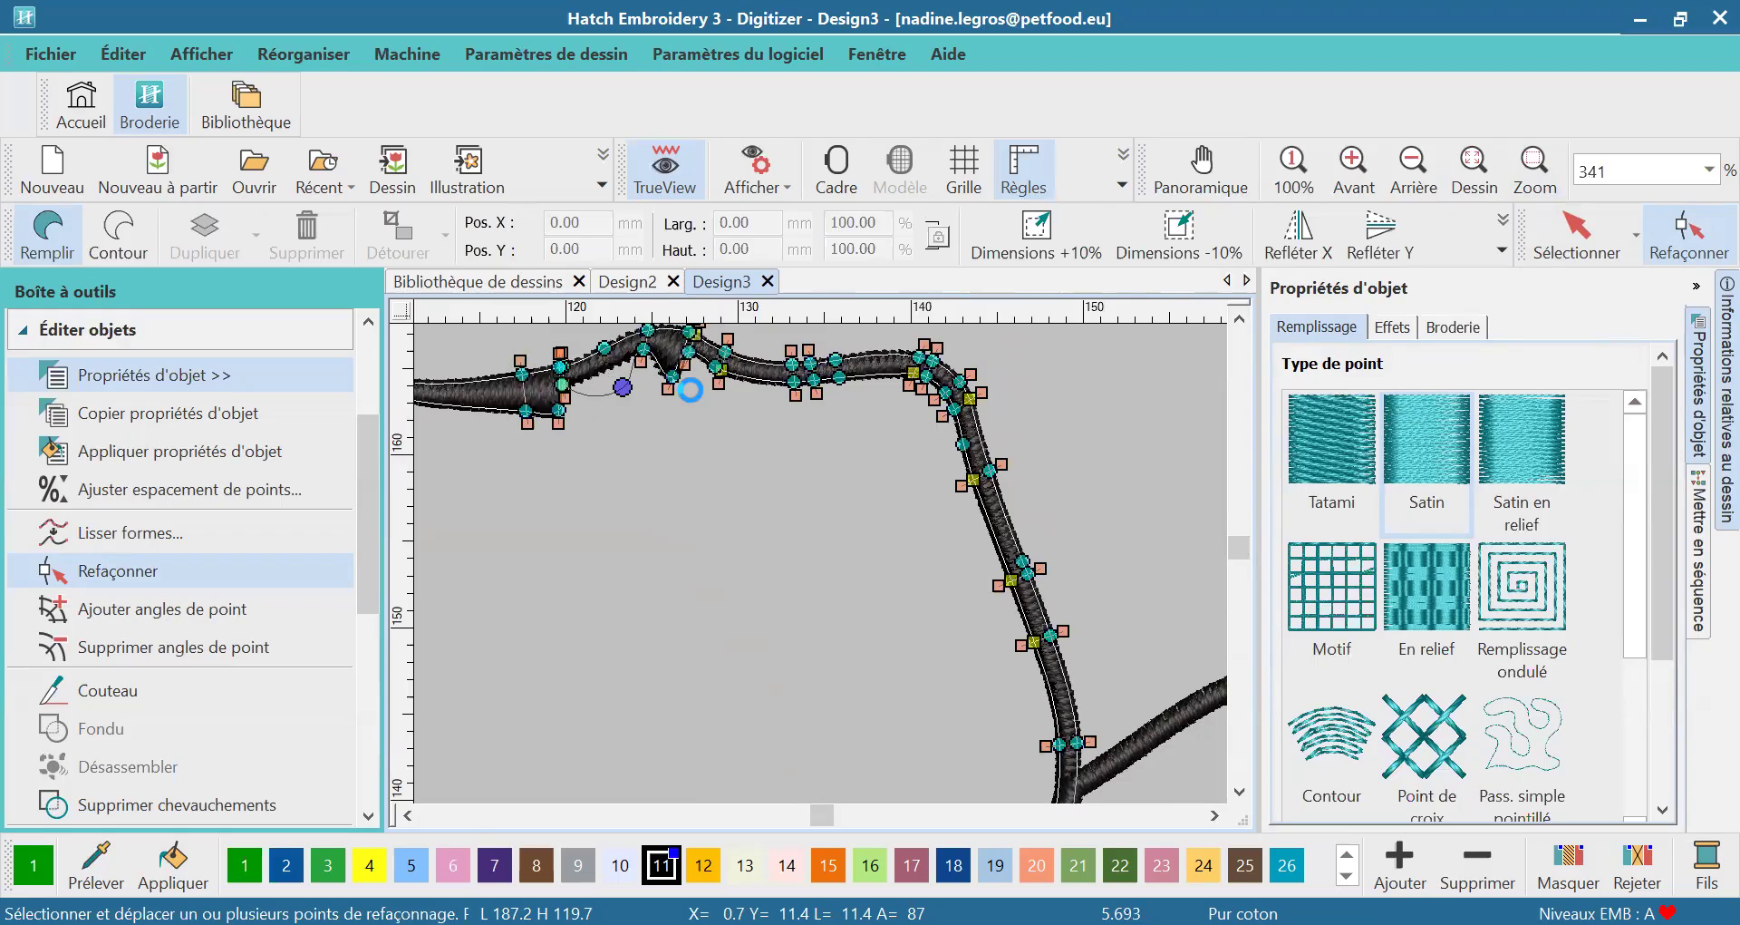
Delete the edge node that forms a spike beneath the crest of the petal's top outline
click(1239, 317)
click(1240, 317)
click(672, 517)
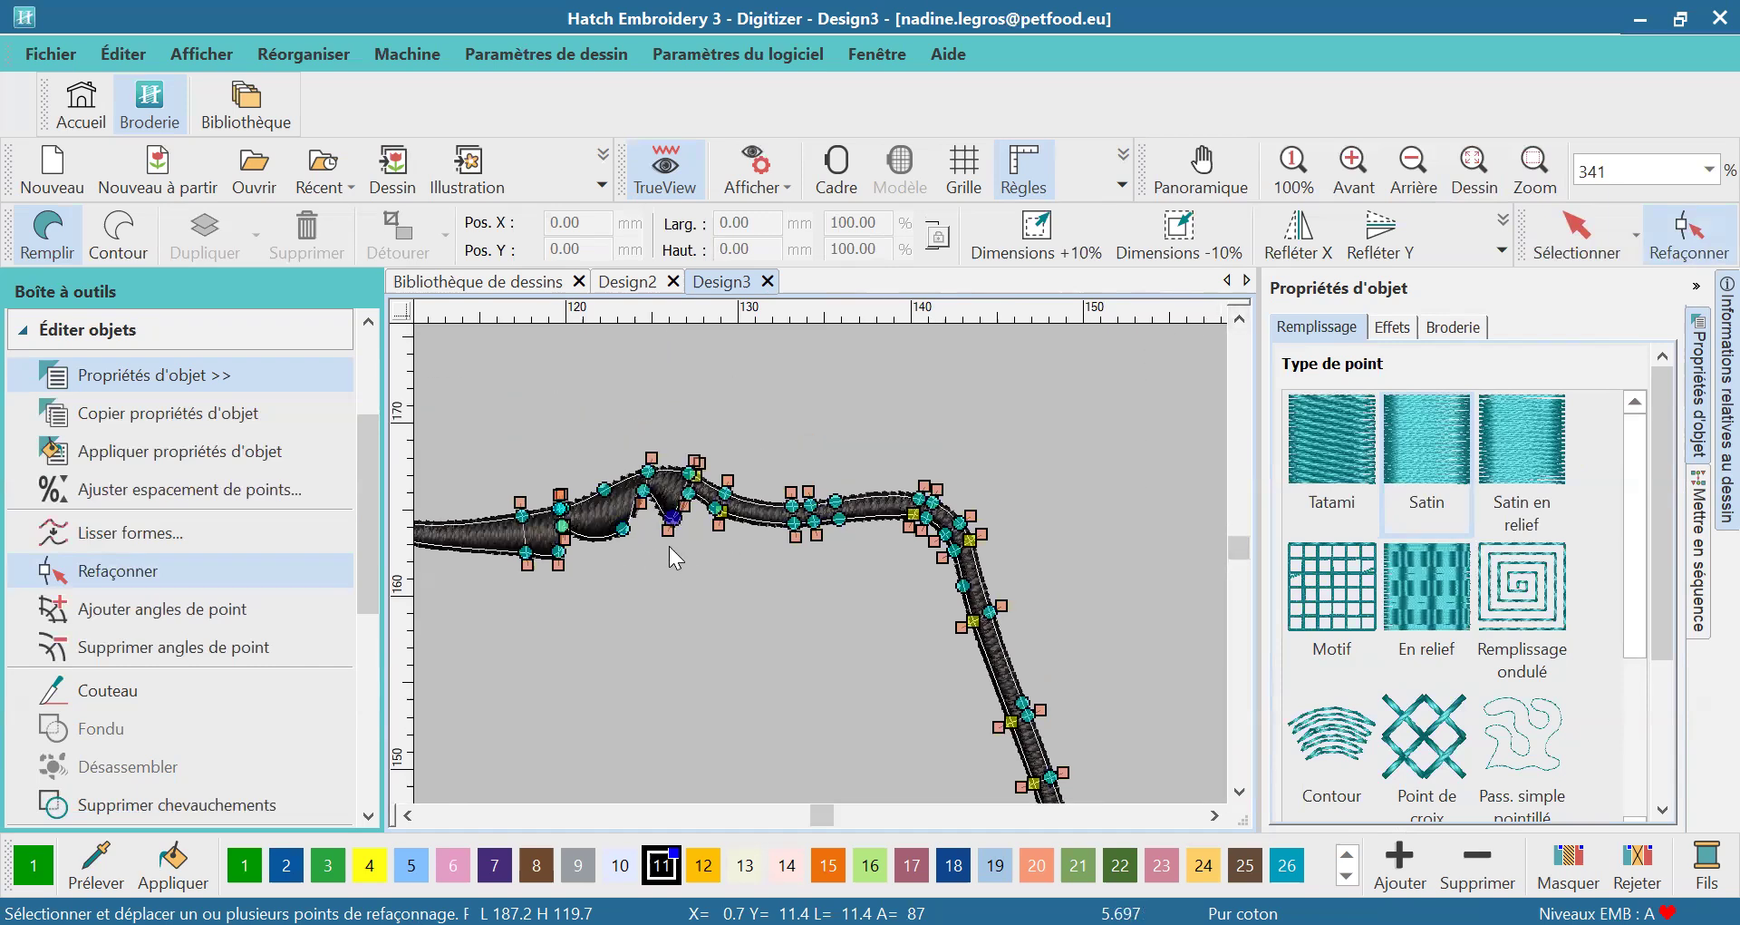
key(Delete)
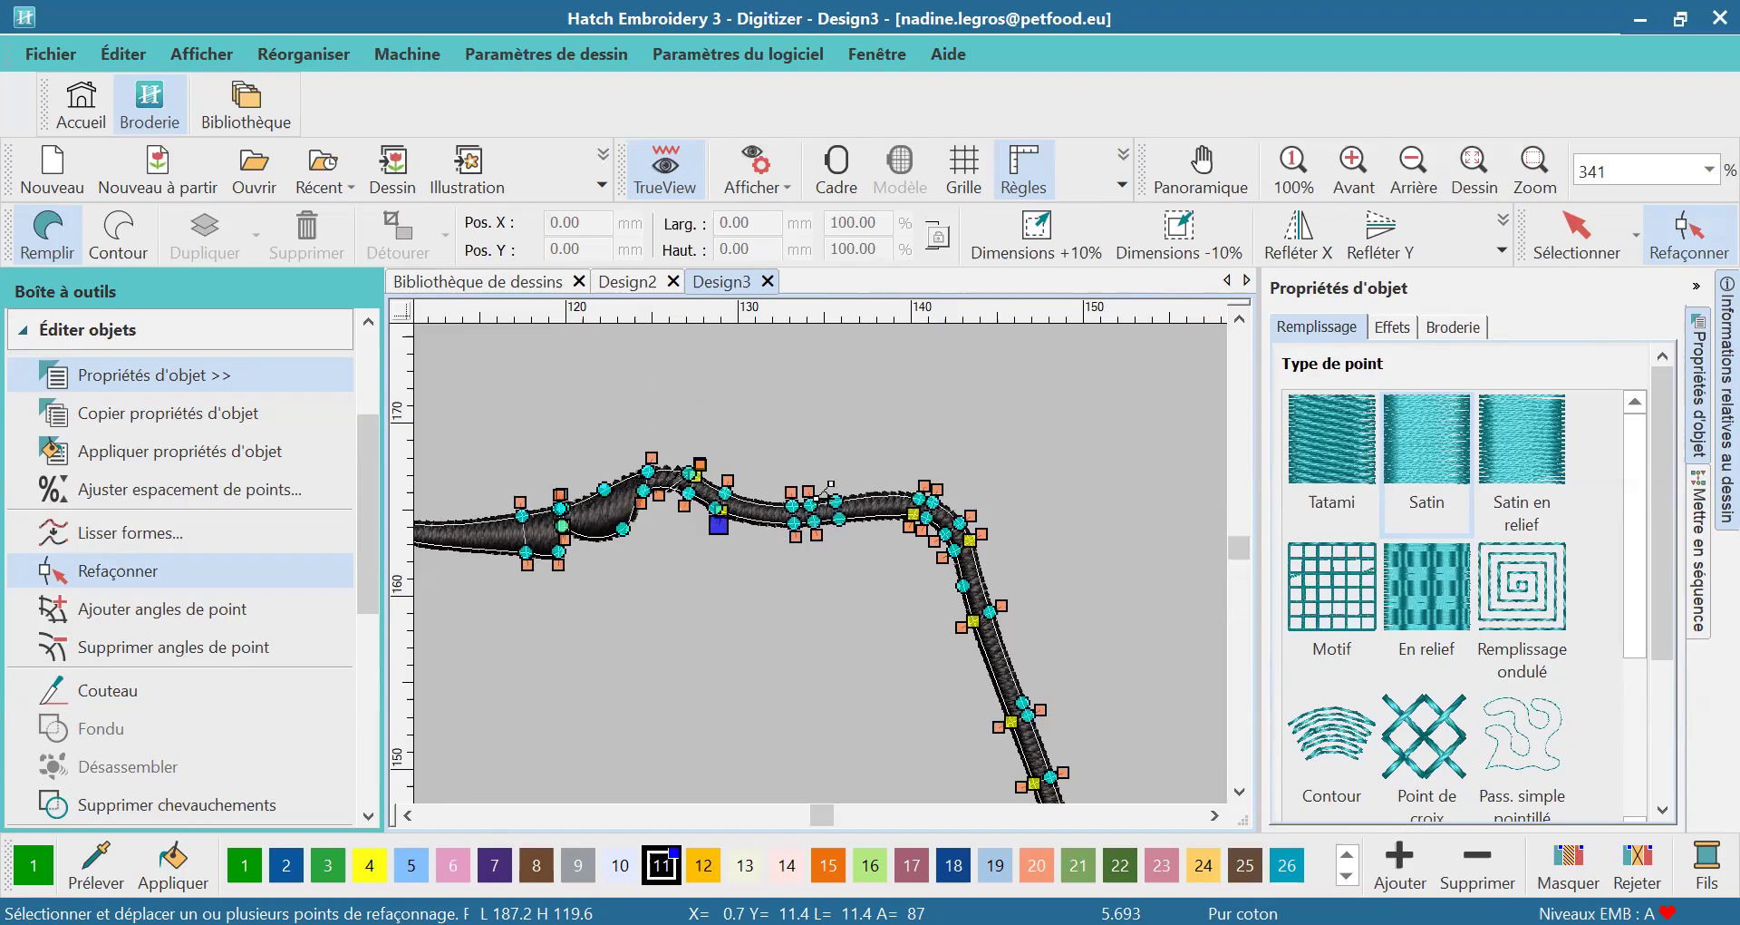
Widen the top outline just before its right-hand bend and delete the lower edge node in the thick left section
drag(811, 505, 871, 506)
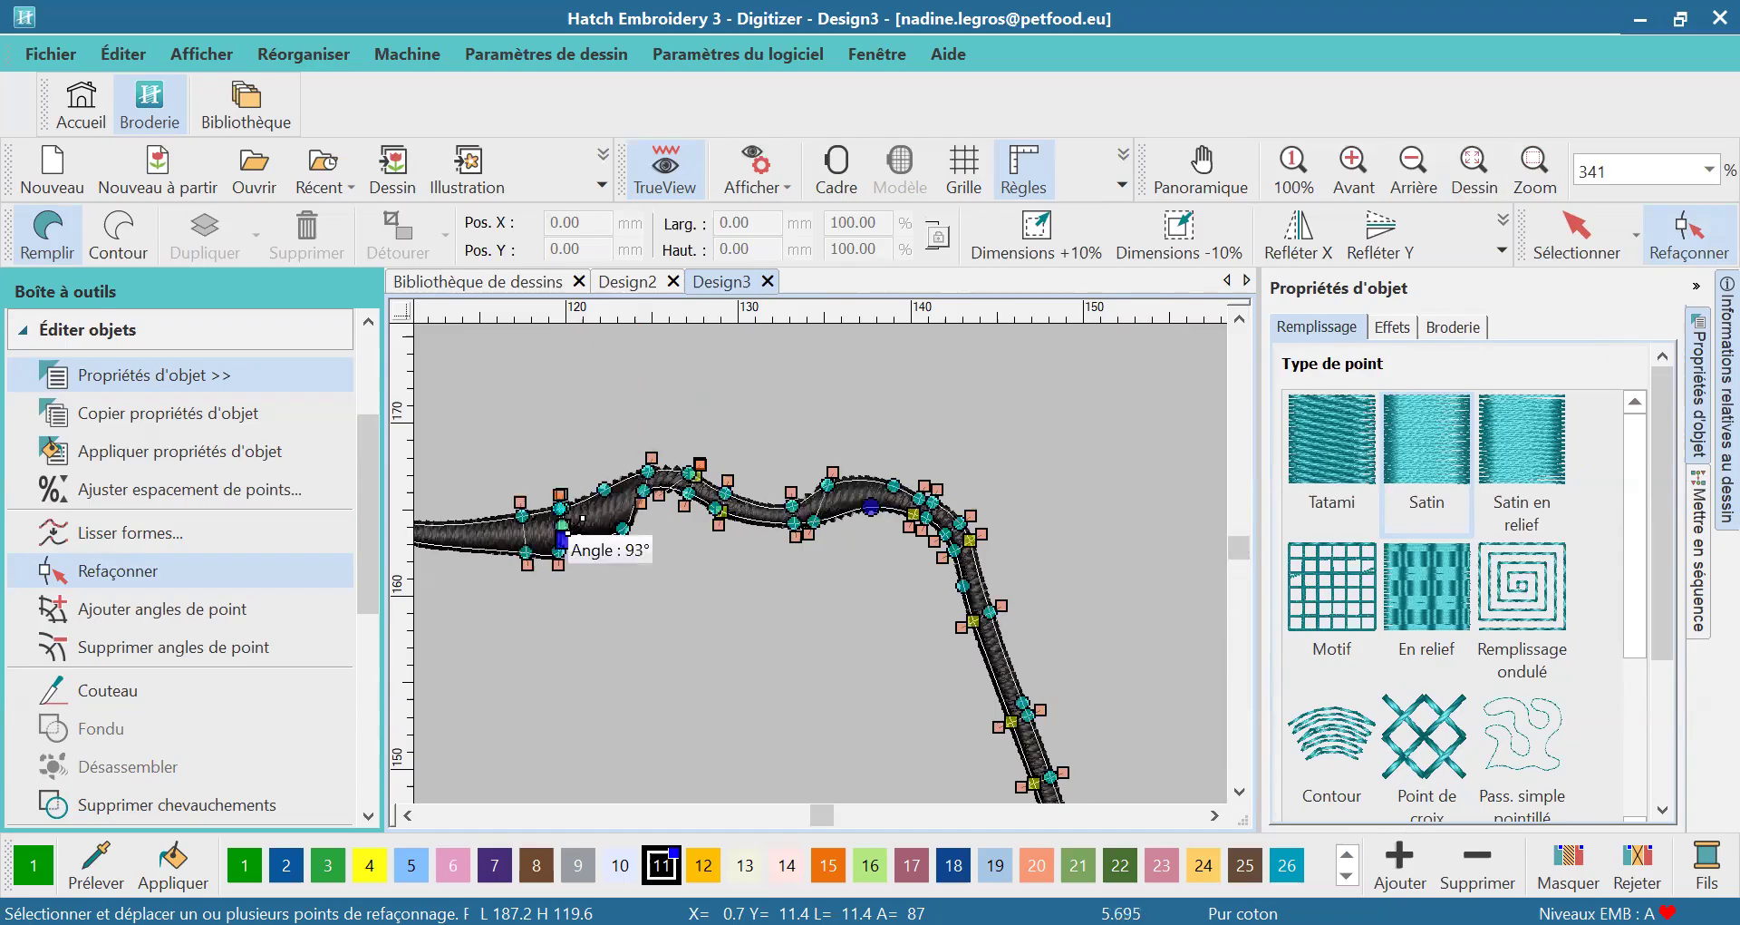
click(559, 552)
key(Delete)
Finish reshaping the upper-middle petal, deselect it and check the line thickness across the whole flower
drag(819, 820, 813, 816)
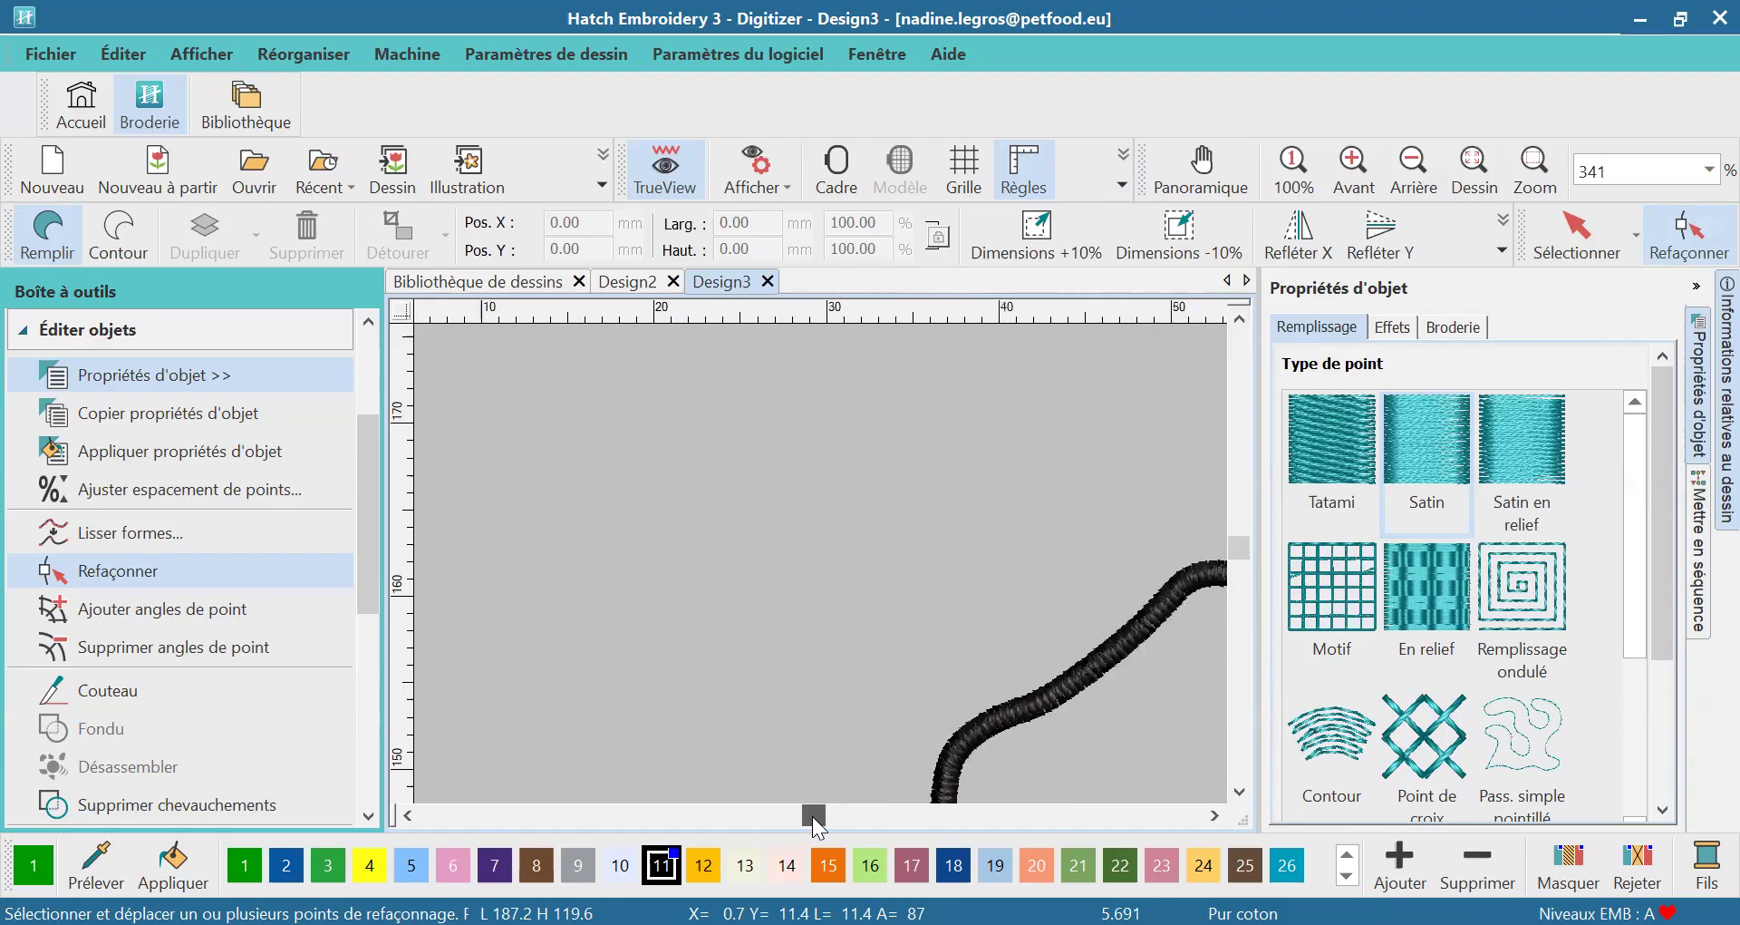
click(1465, 172)
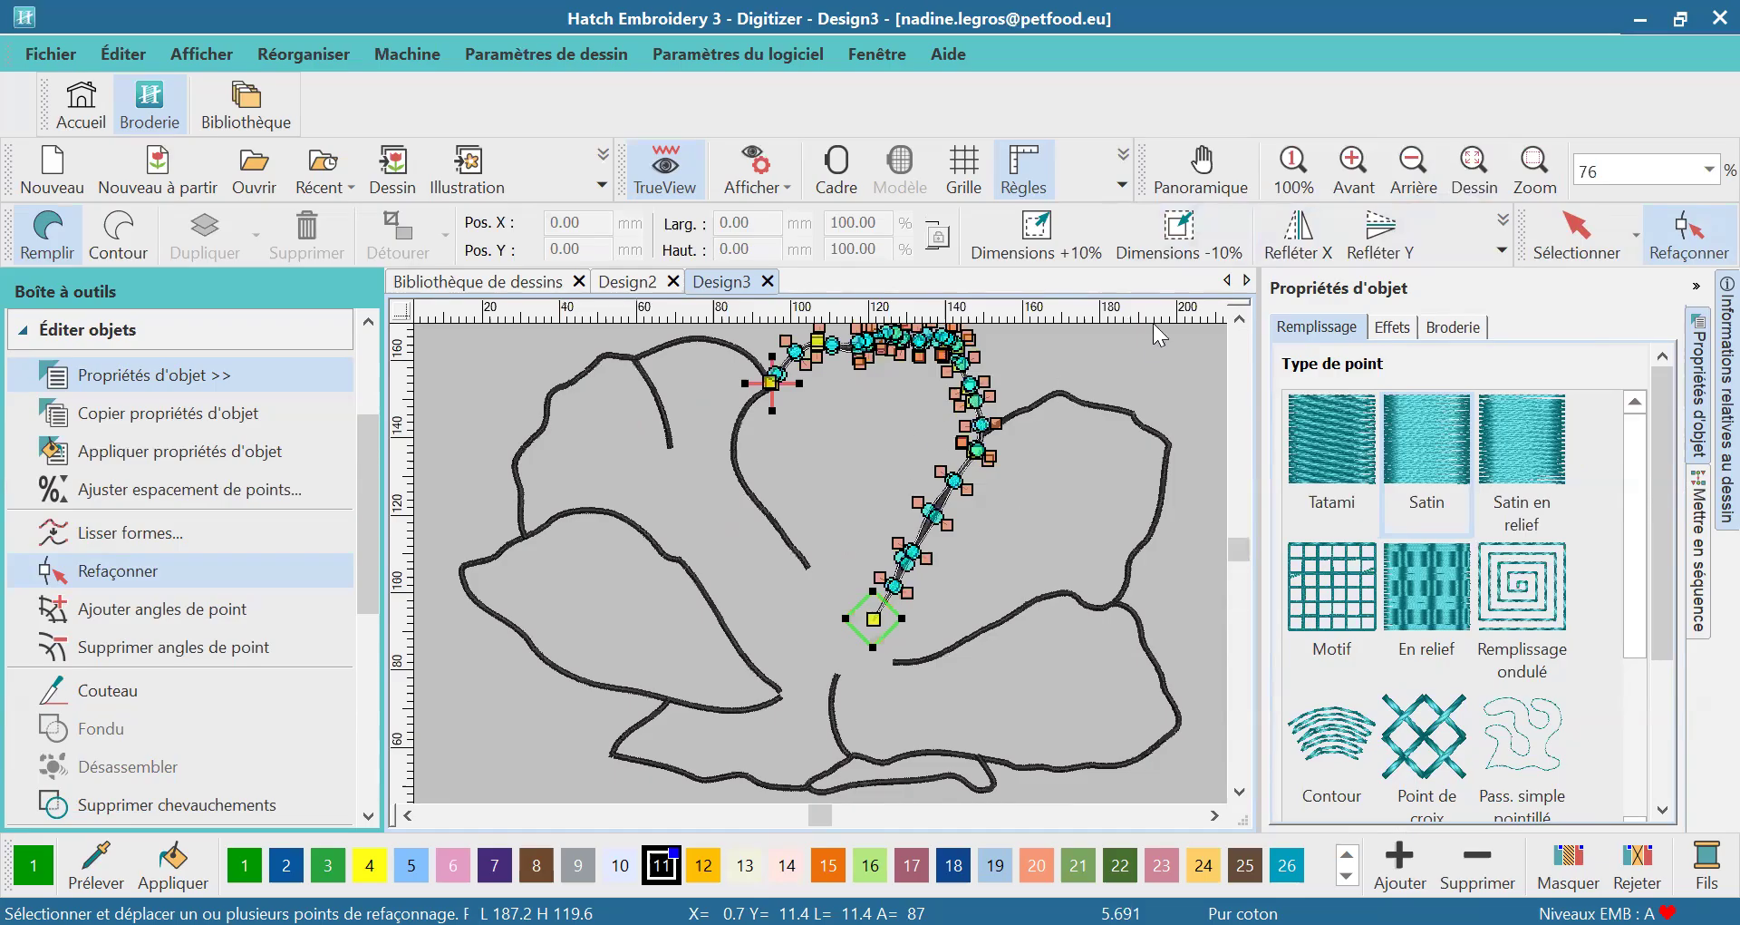
click(967, 490)
click(1535, 168)
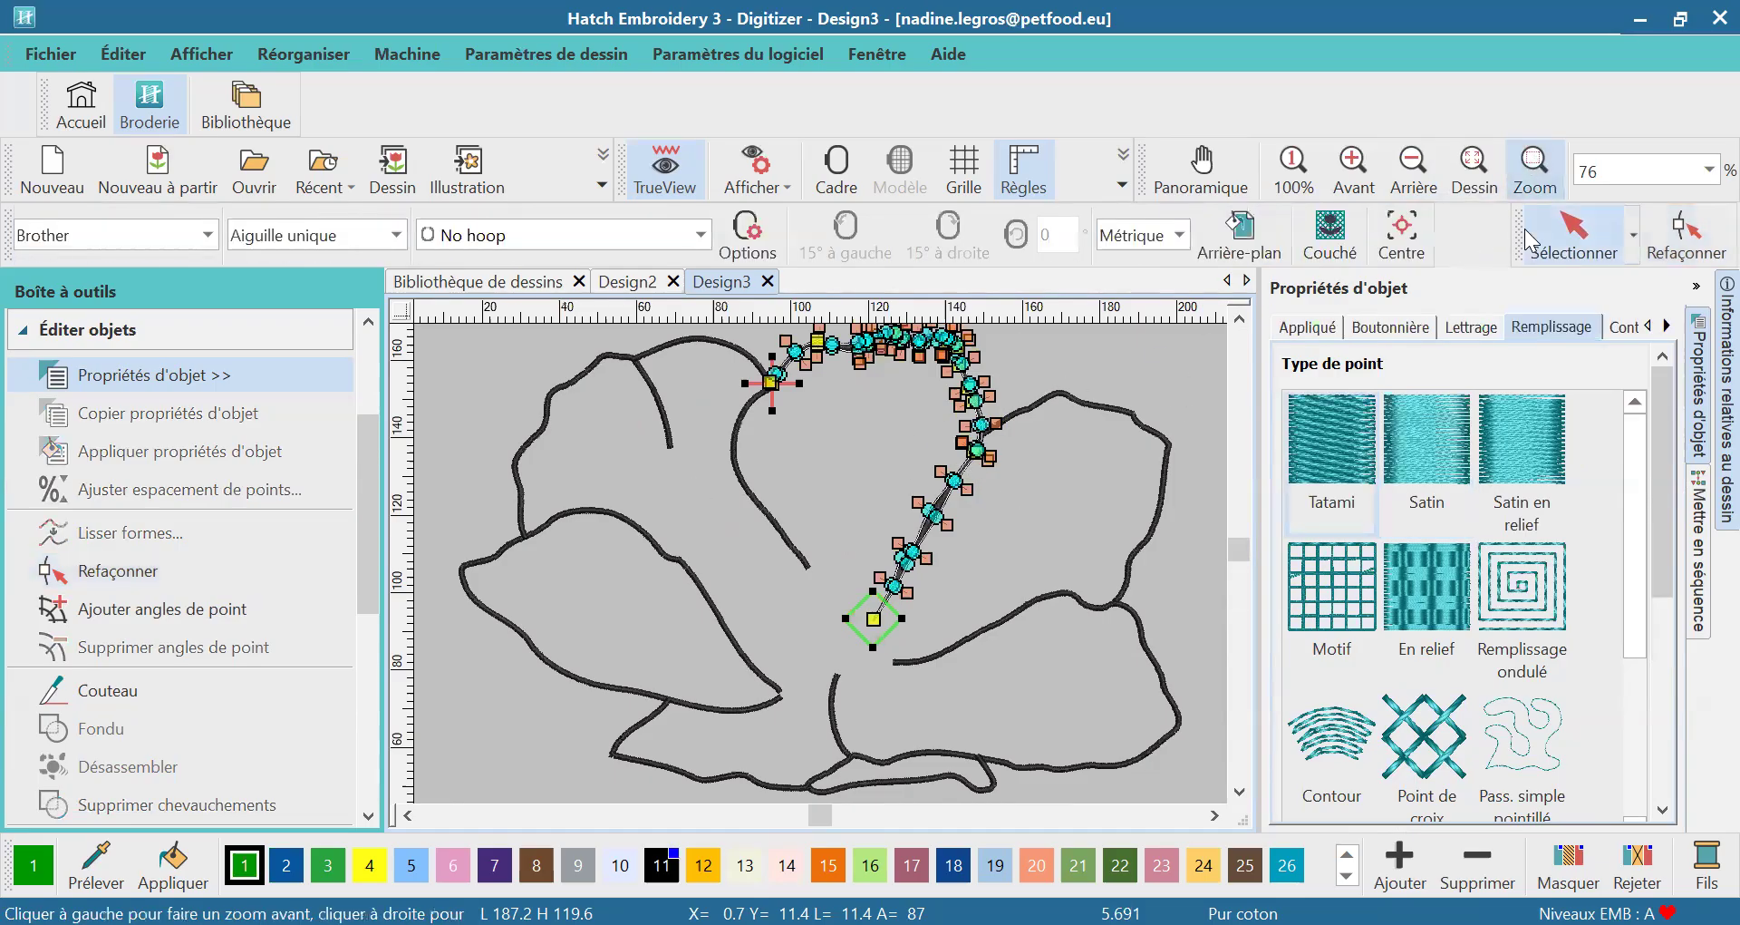
click(1575, 236)
click(1129, 359)
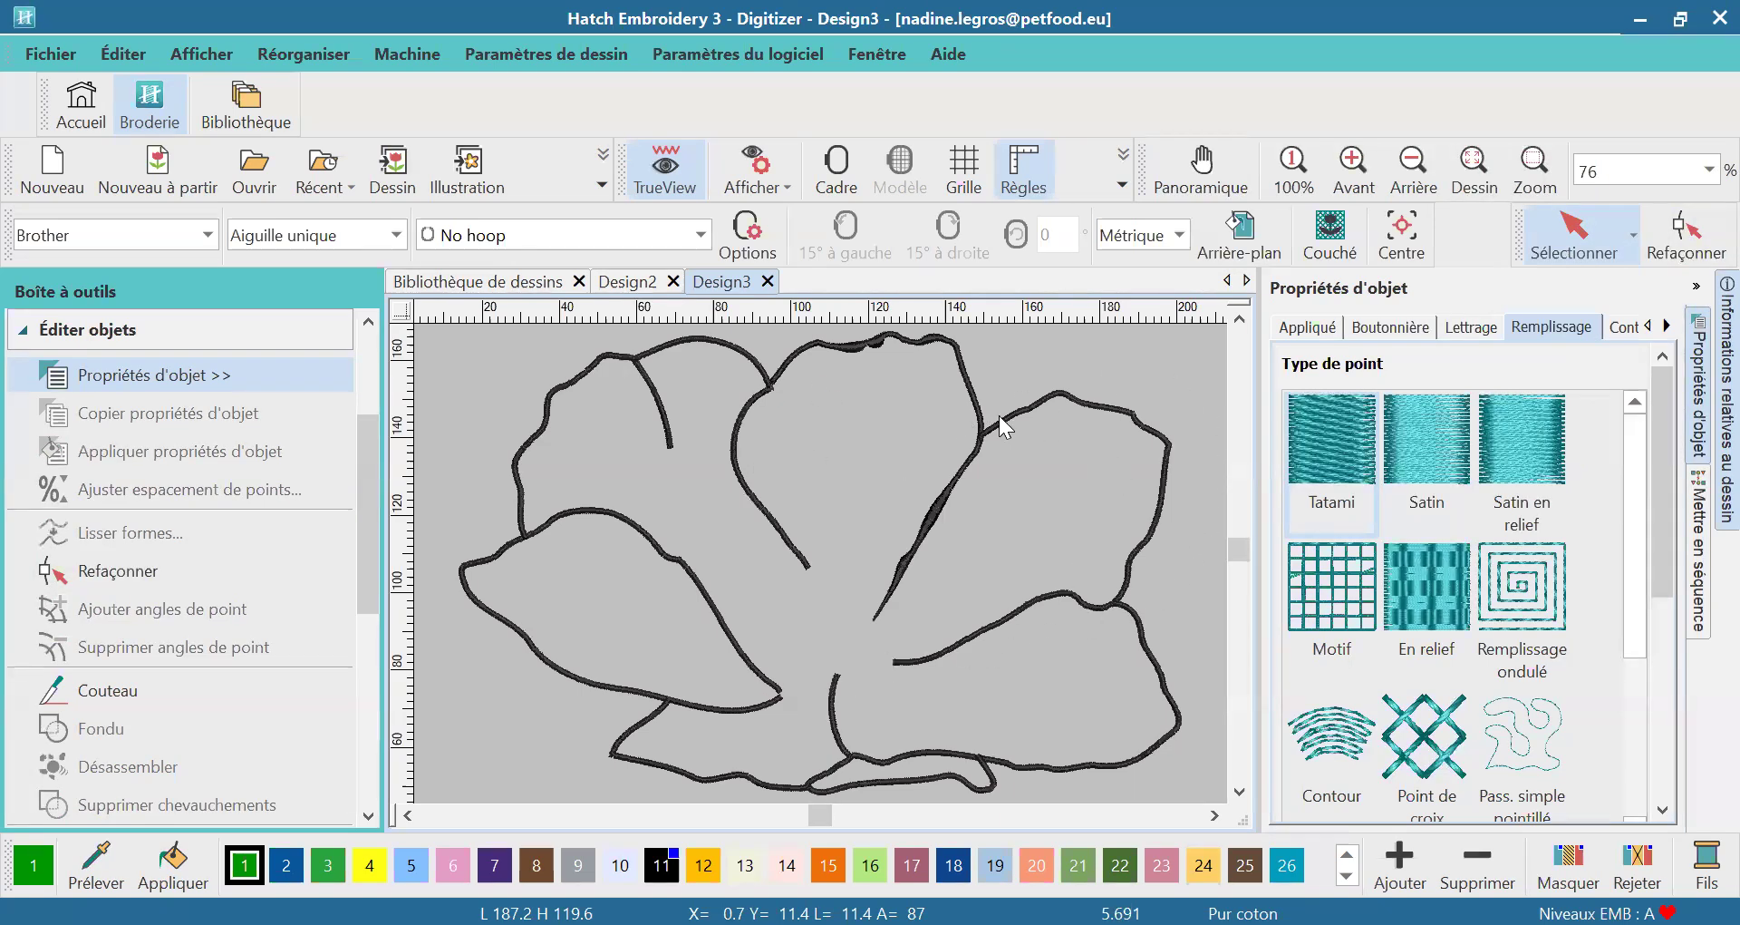
Break apart the lower-right petal's satin outline that ends near the flower centre
click(1168, 480)
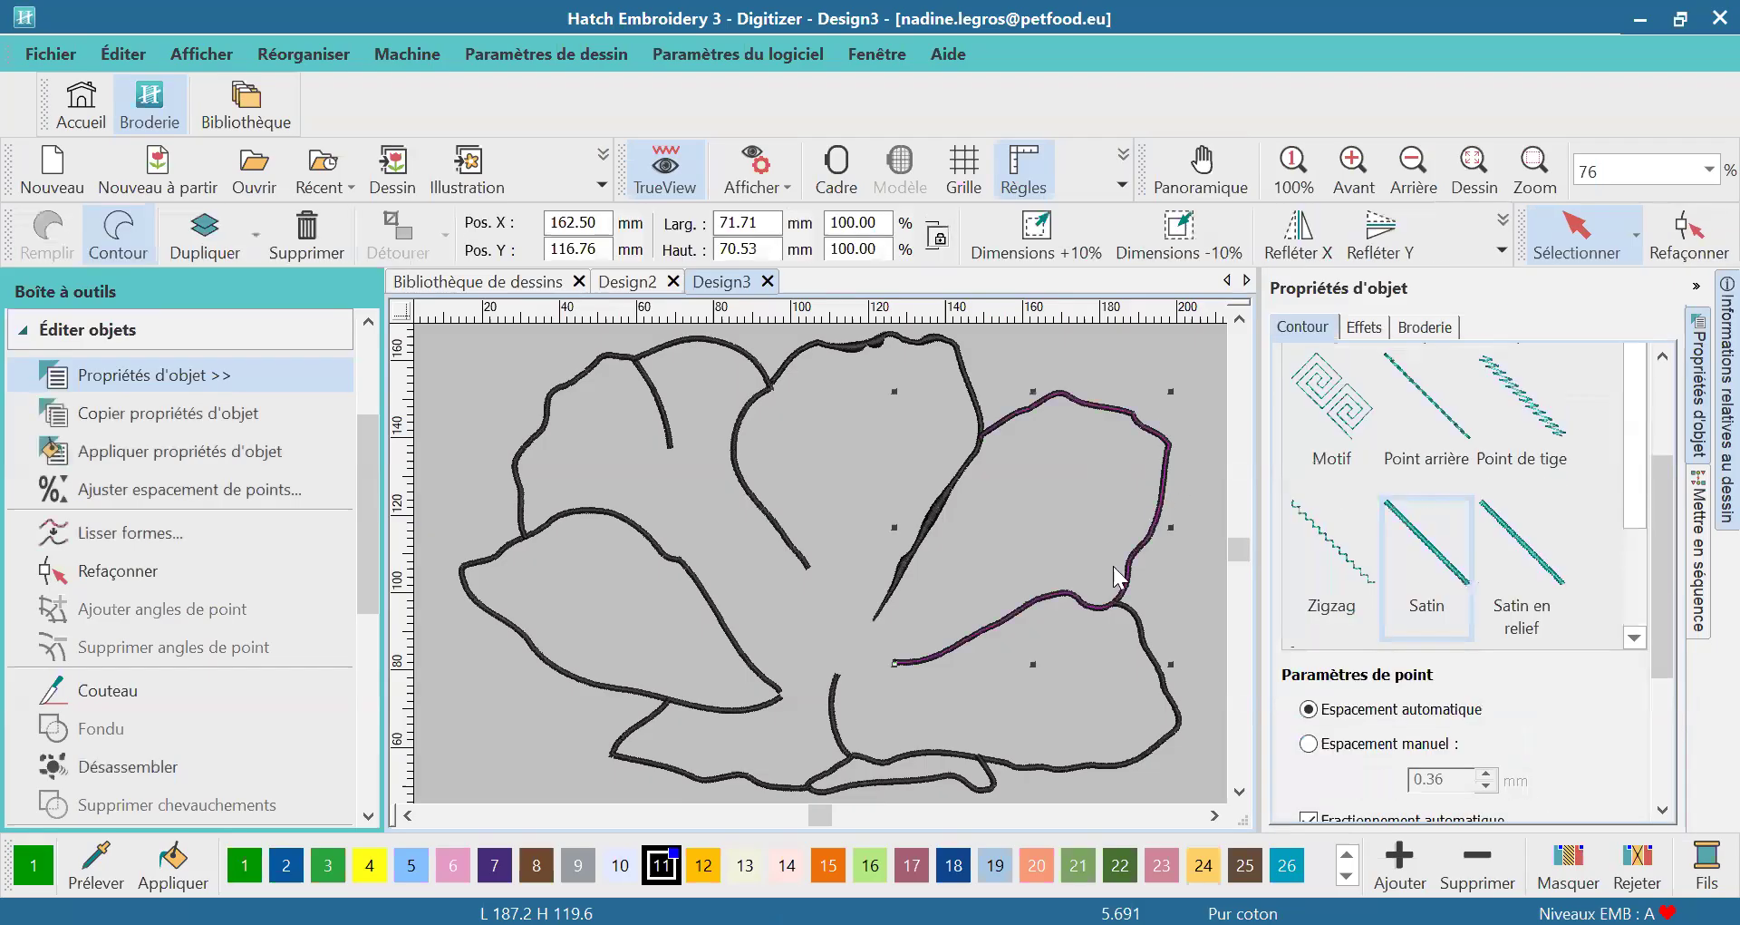
click(1145, 649)
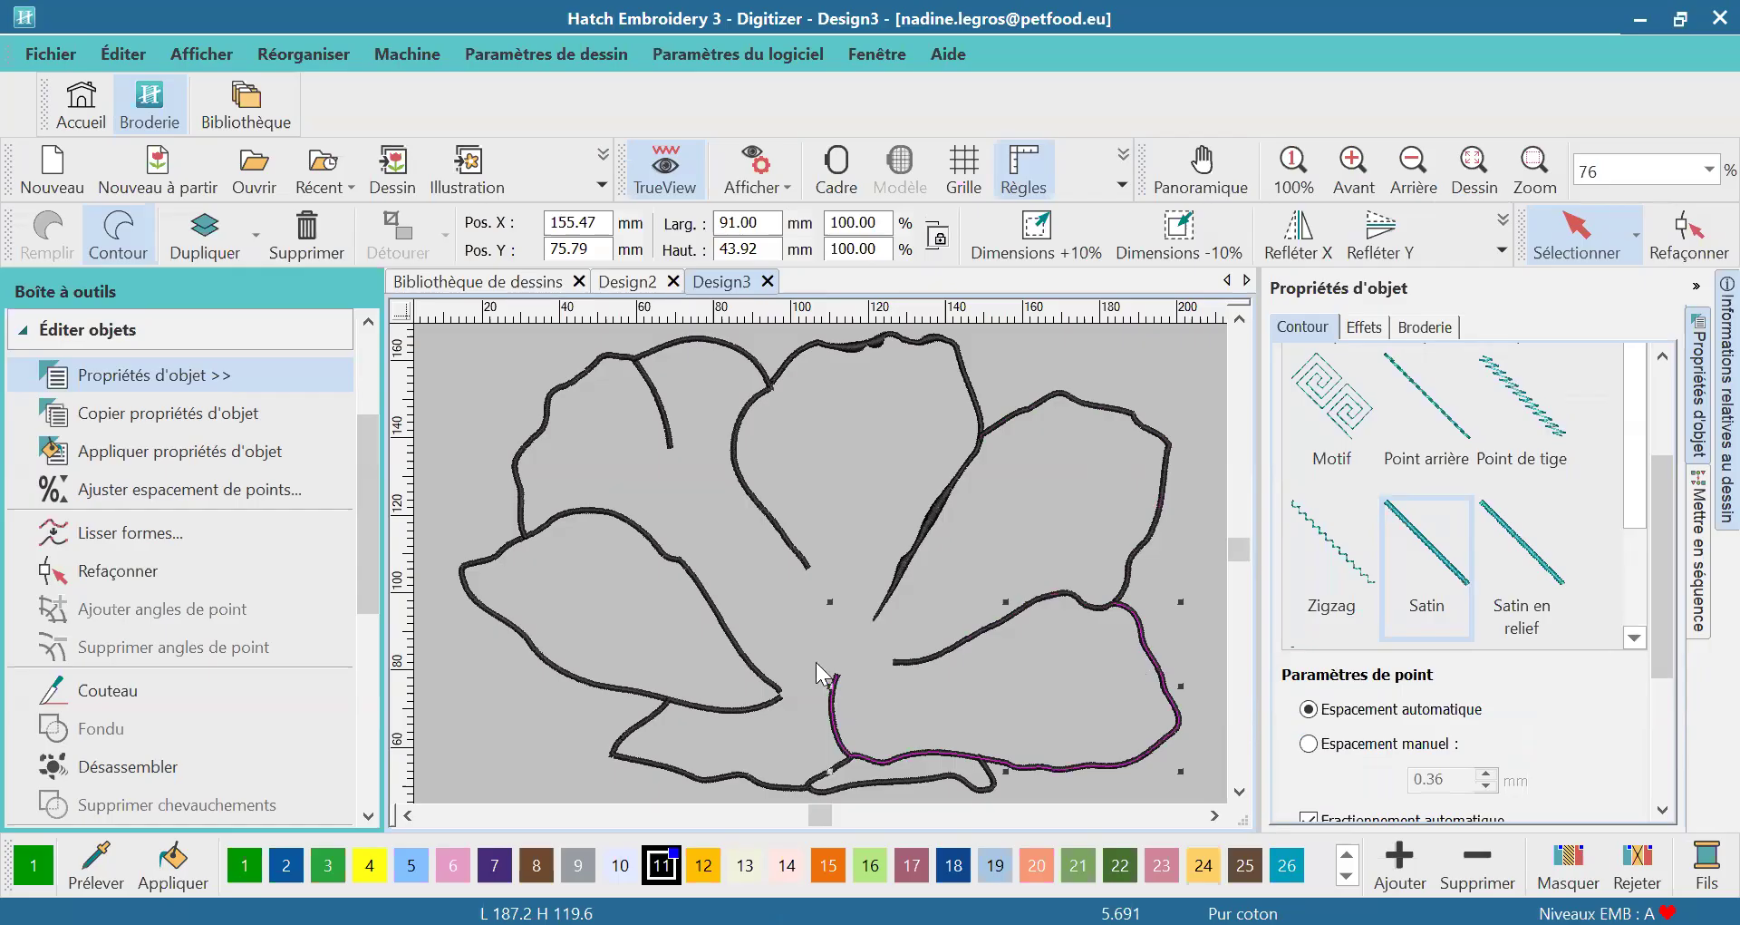
click(1561, 167)
drag(800, 654, 869, 731)
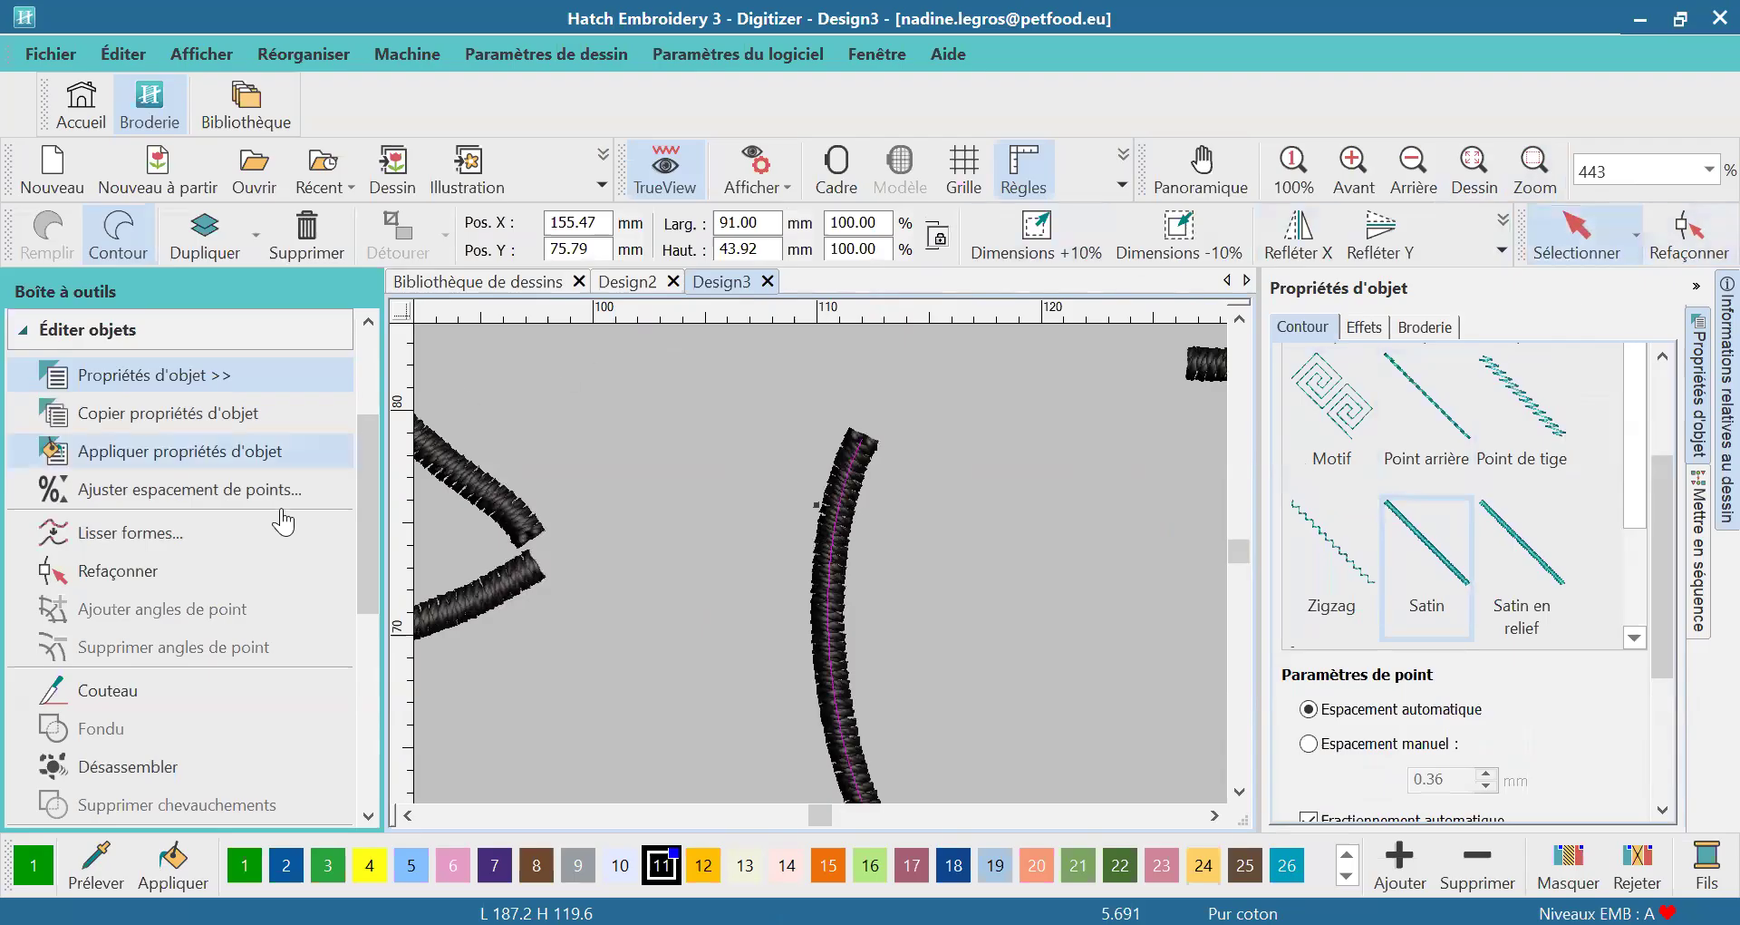
click(100, 774)
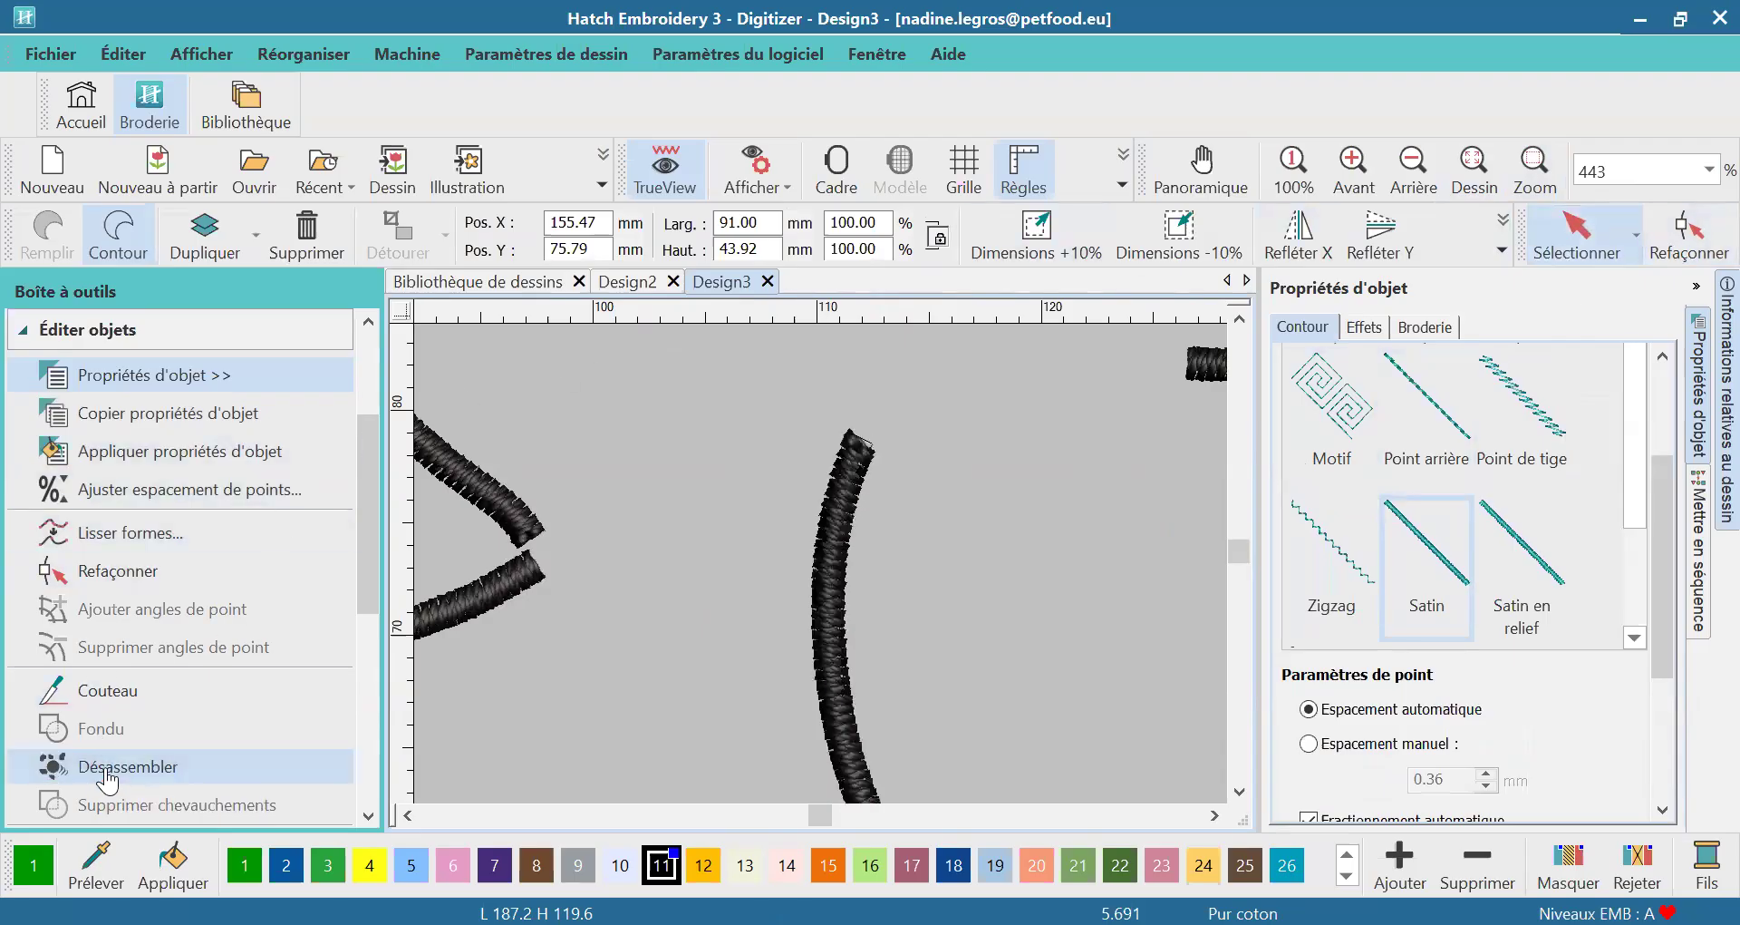
Taper the lower-right petal line's upper end to a point and widen the curve below it by moving left edge nodes outward
click(1700, 234)
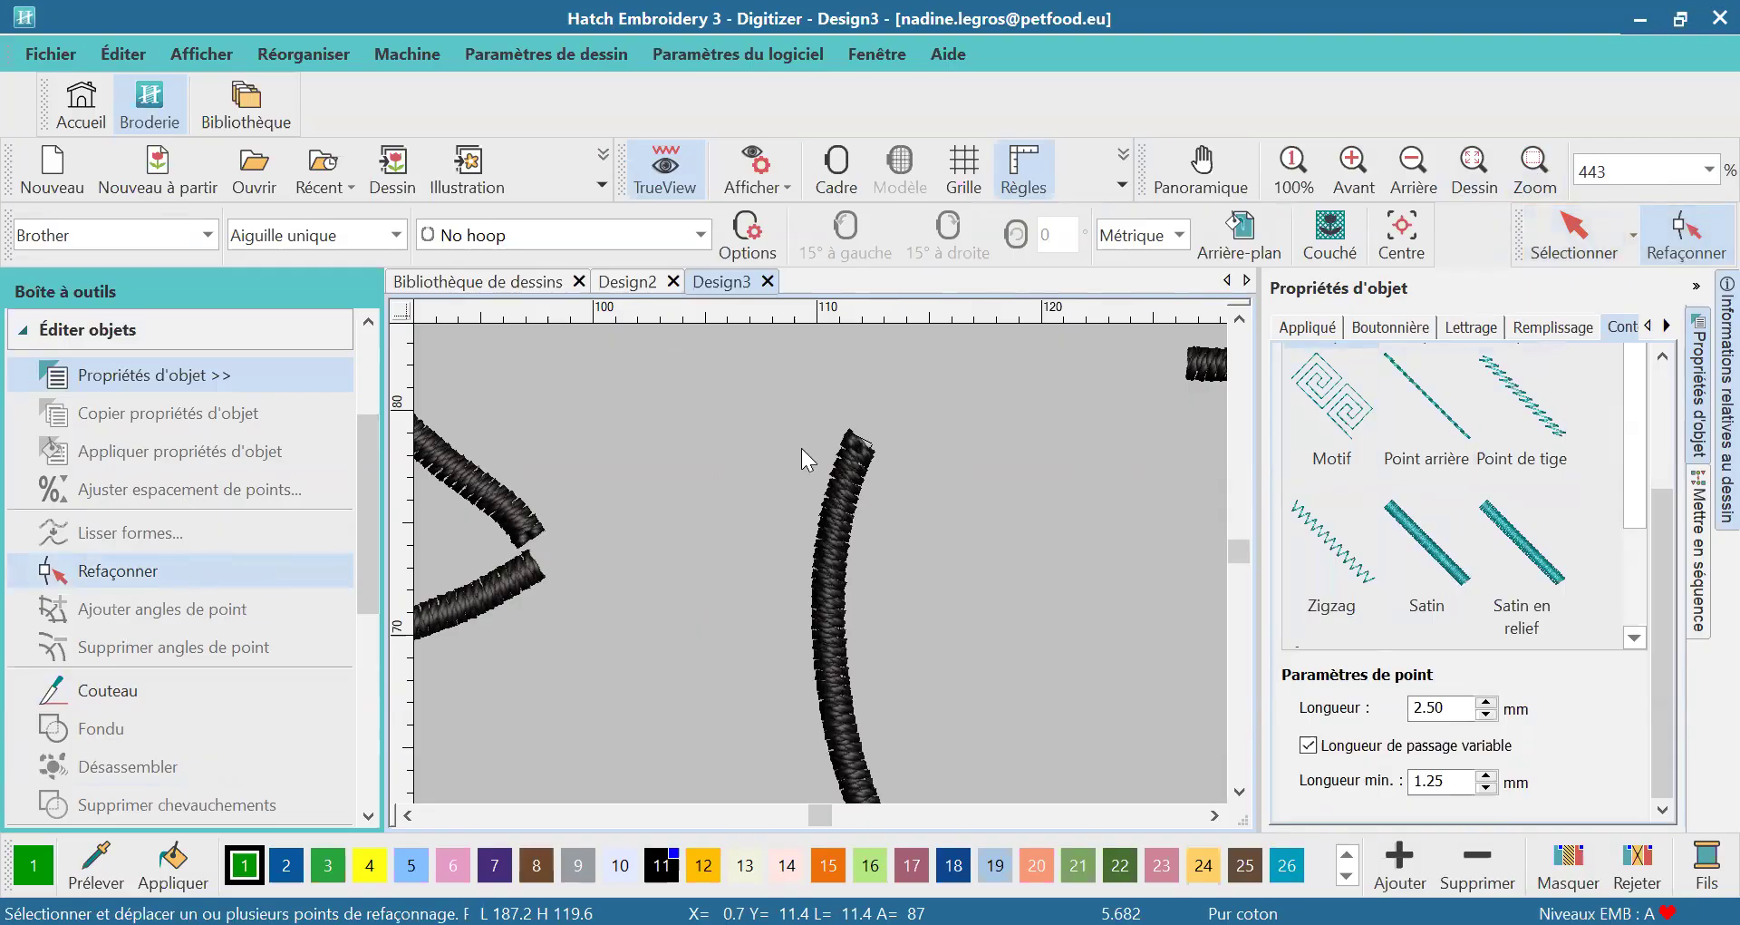
click(834, 490)
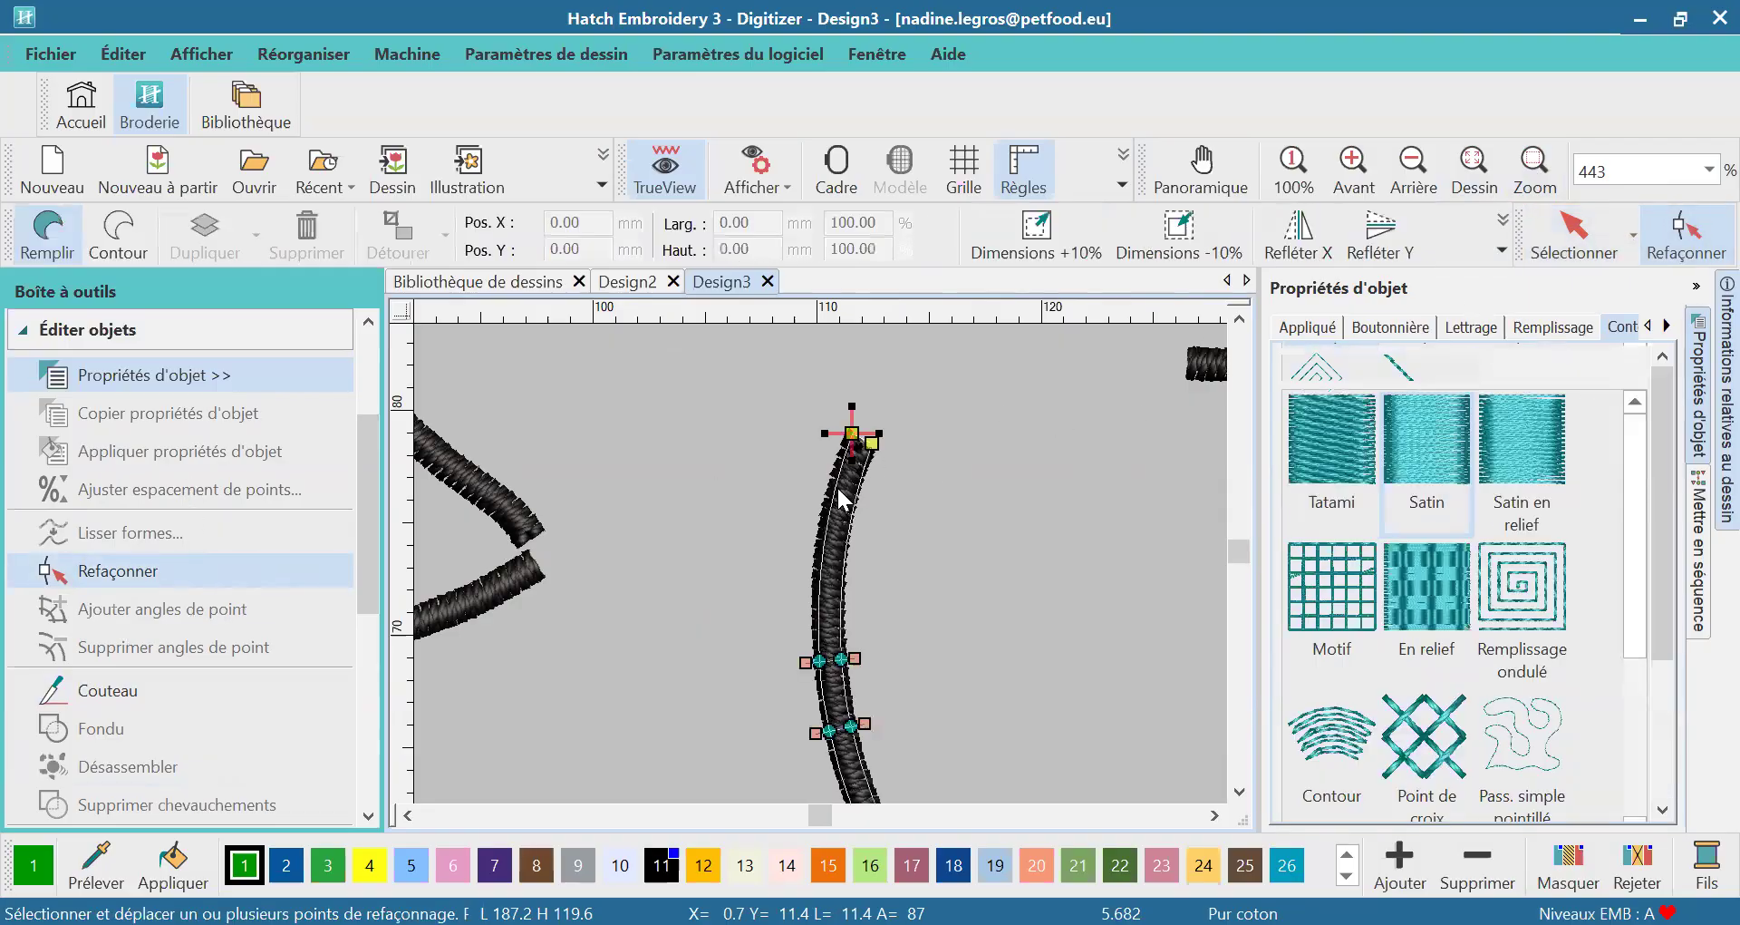
drag(853, 434, 874, 409)
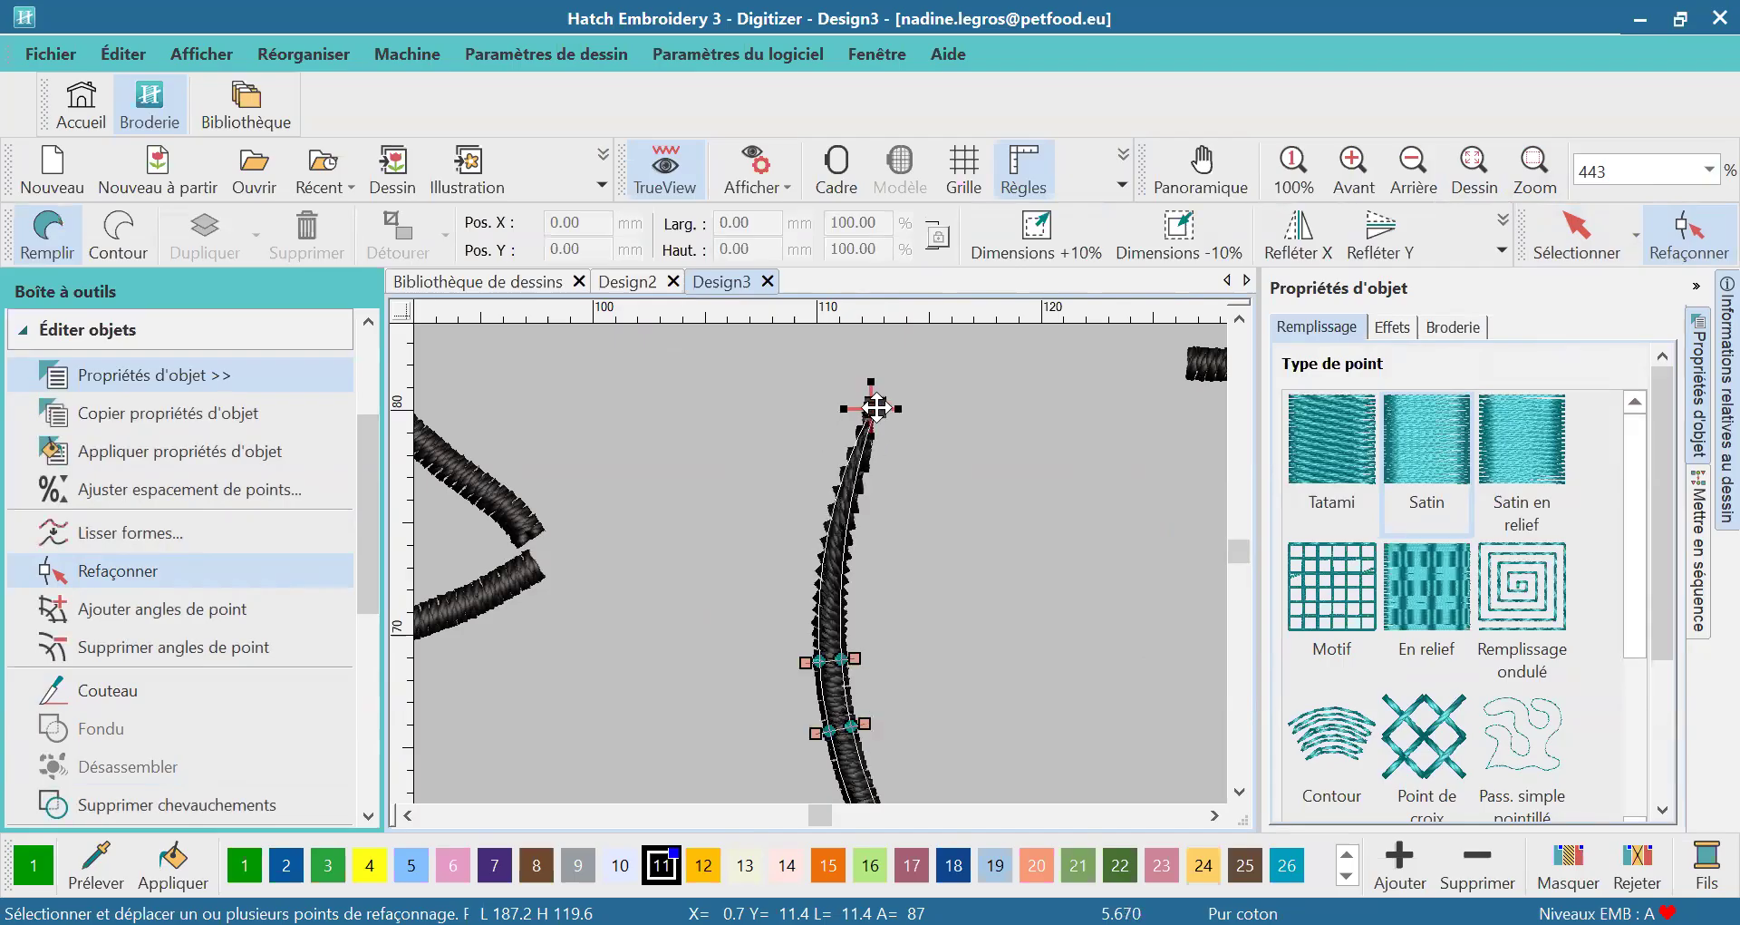
drag(831, 733, 820, 739)
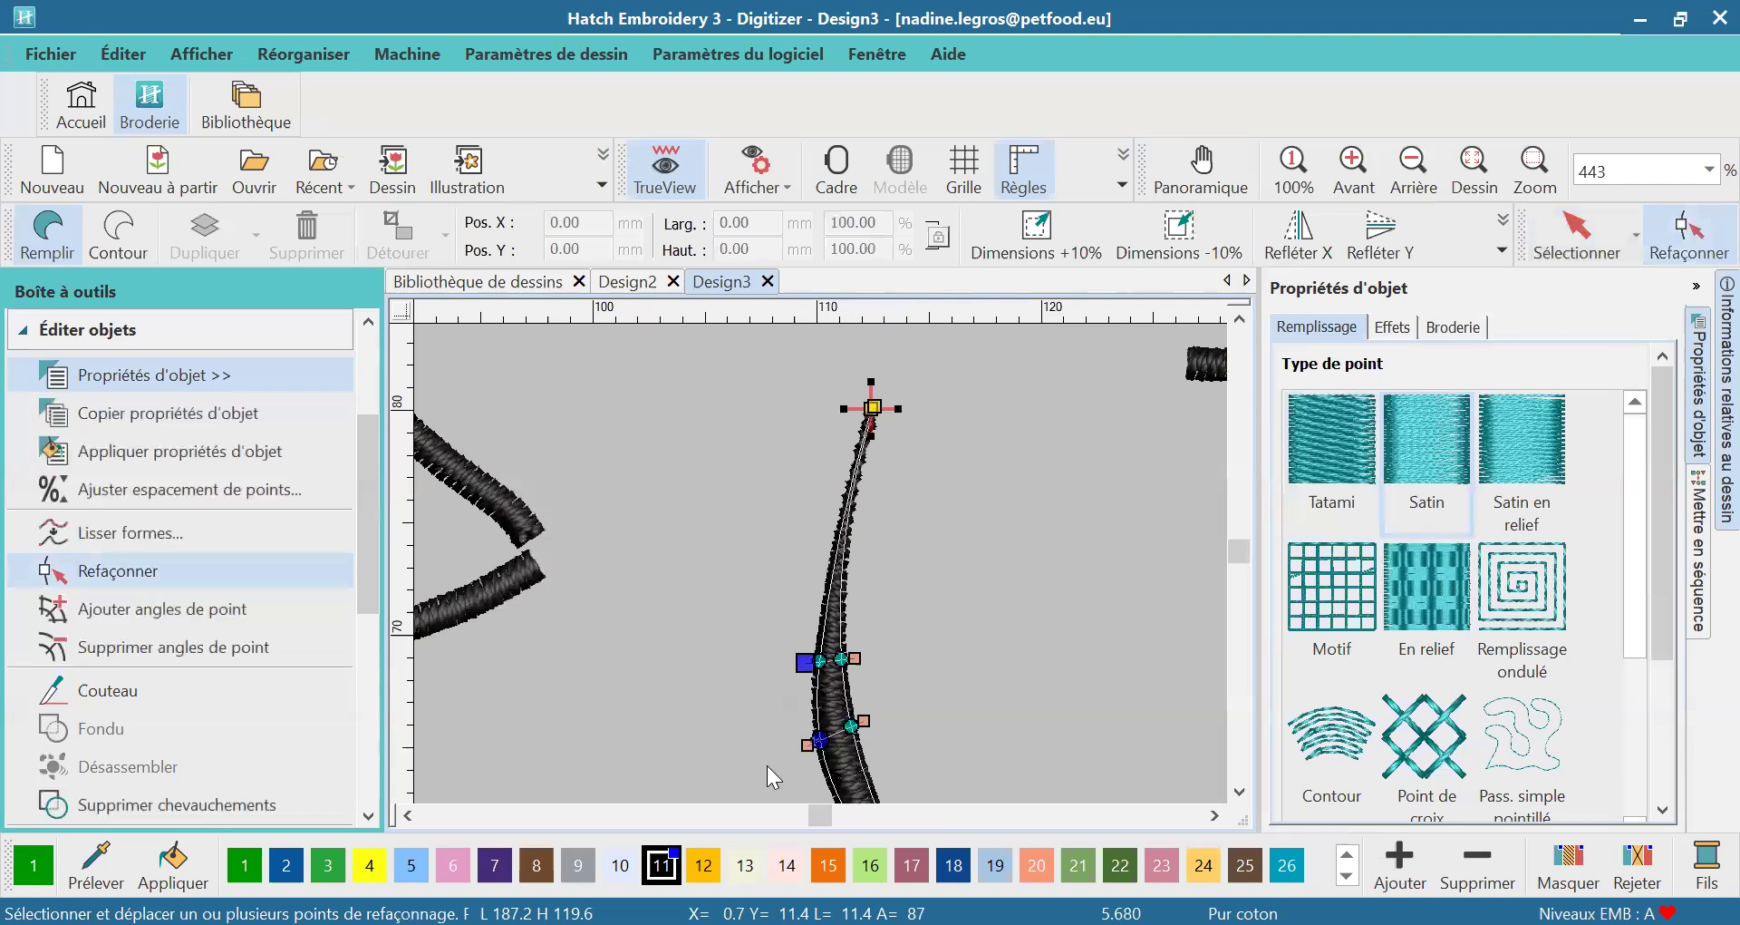
drag(820, 661, 812, 651)
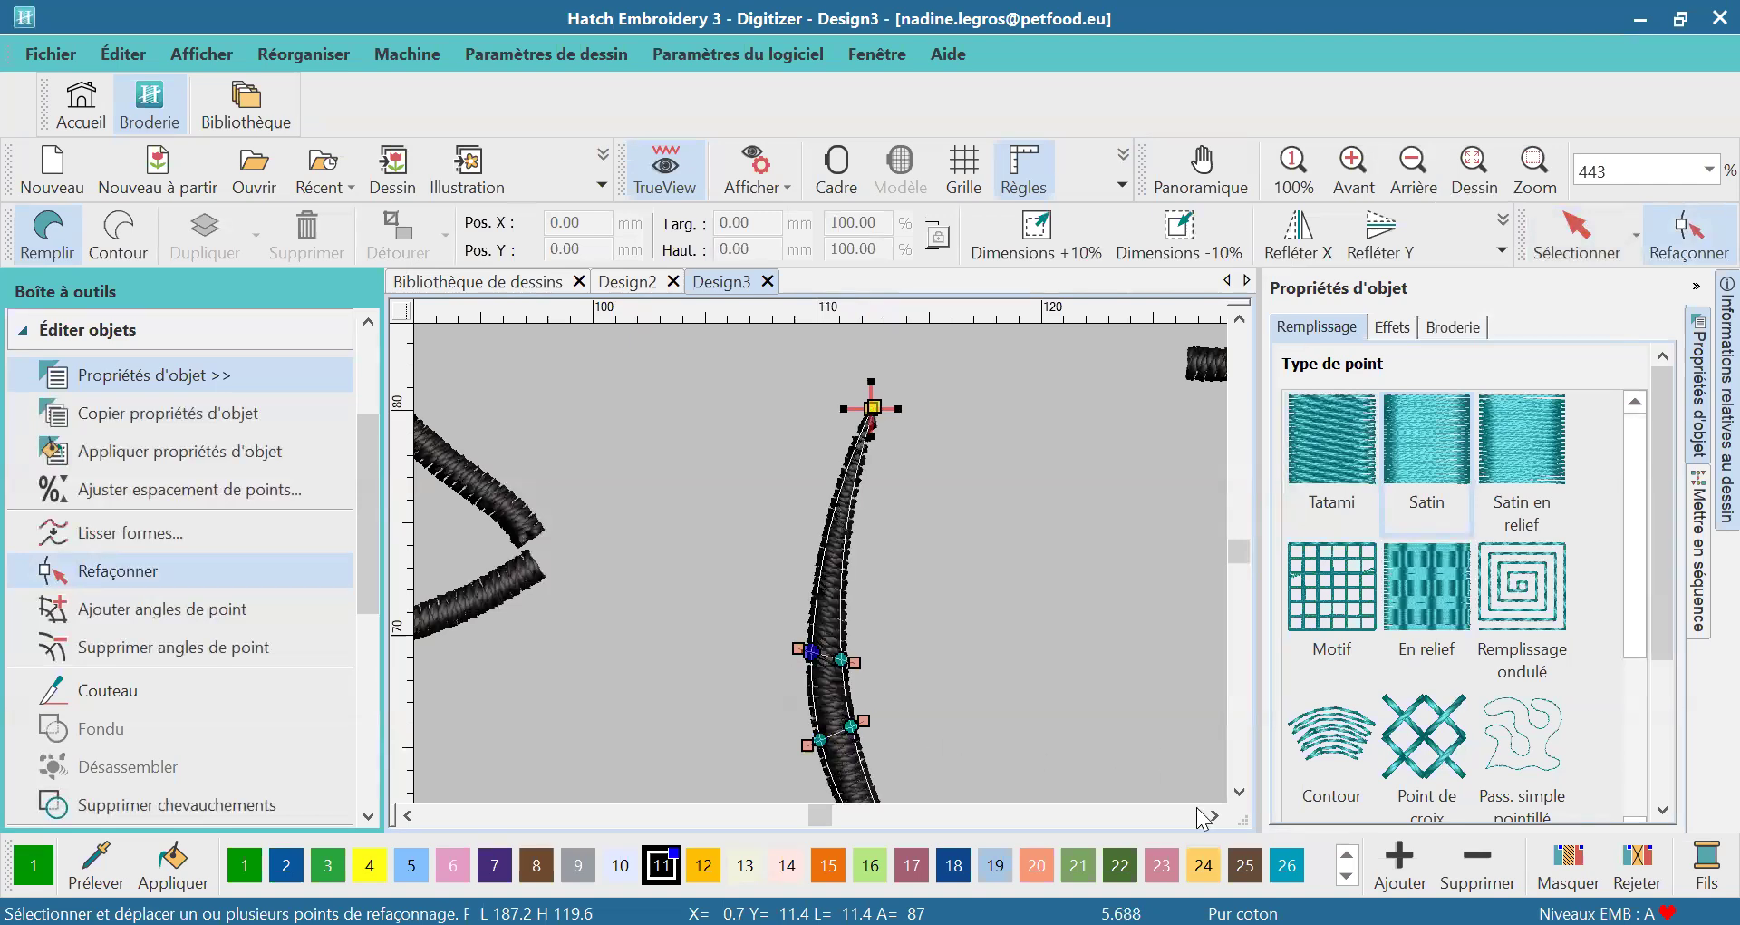
Thicken the lower-right petal's bottom outline just past the junction and along the long arch by moving its edge nodes
scroll(1242, 796, down, 6)
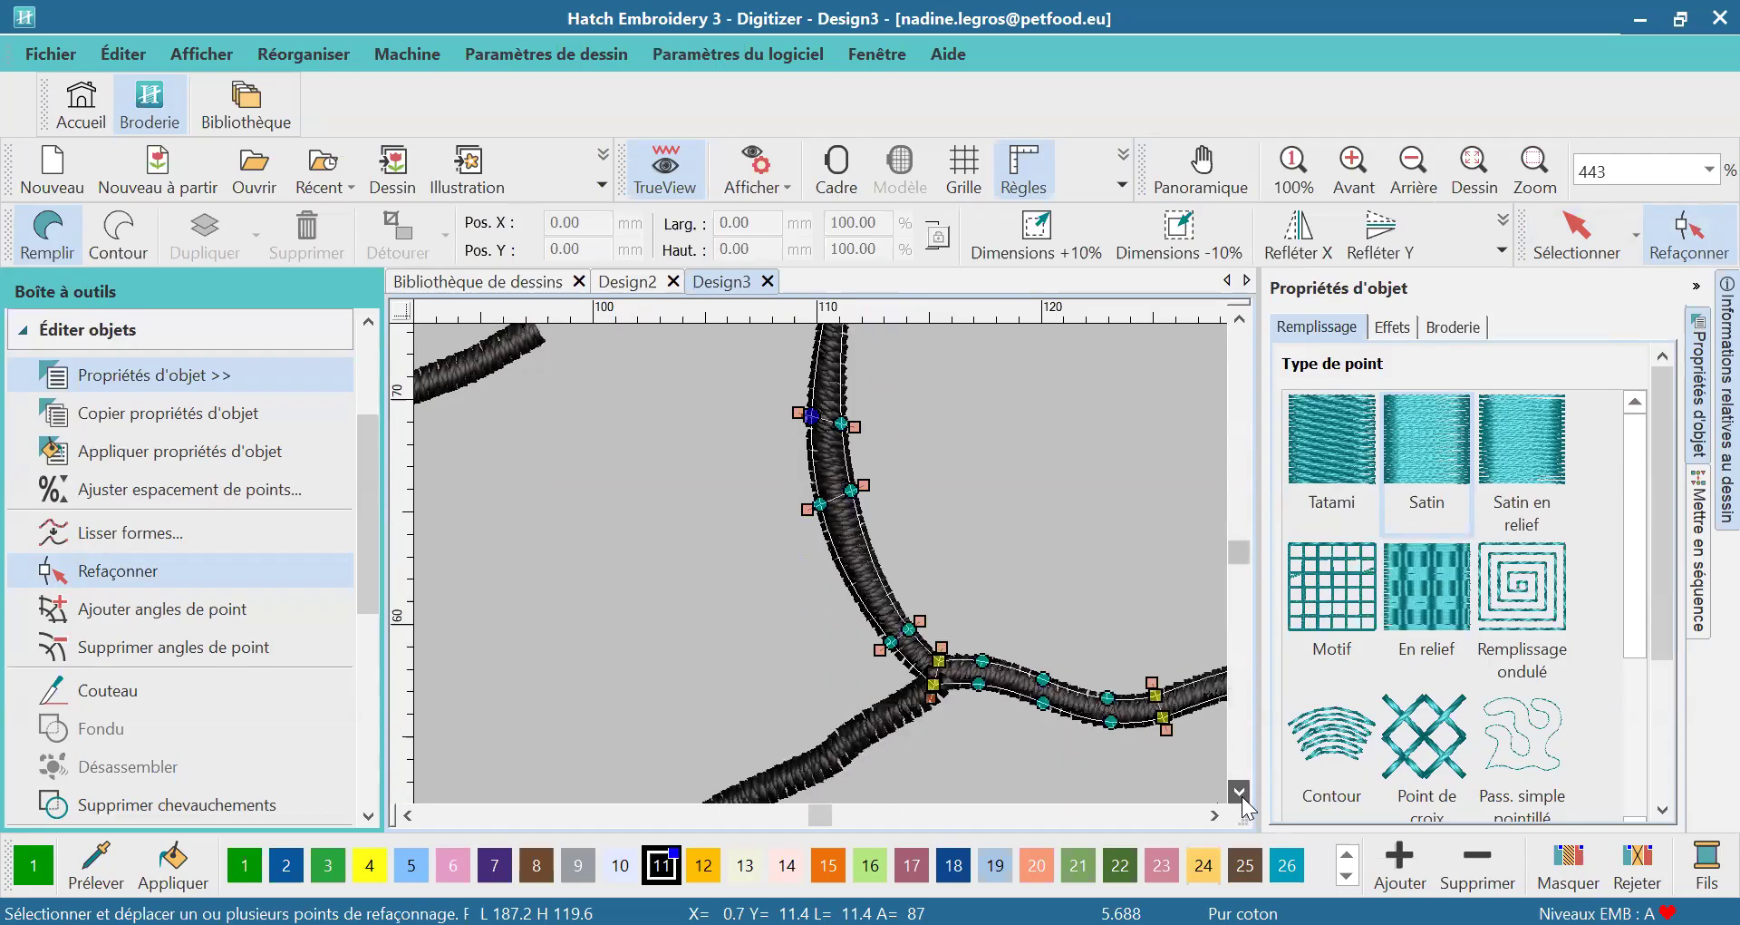
scroll(1242, 796, down, 1)
drag(1045, 607, 1047, 625)
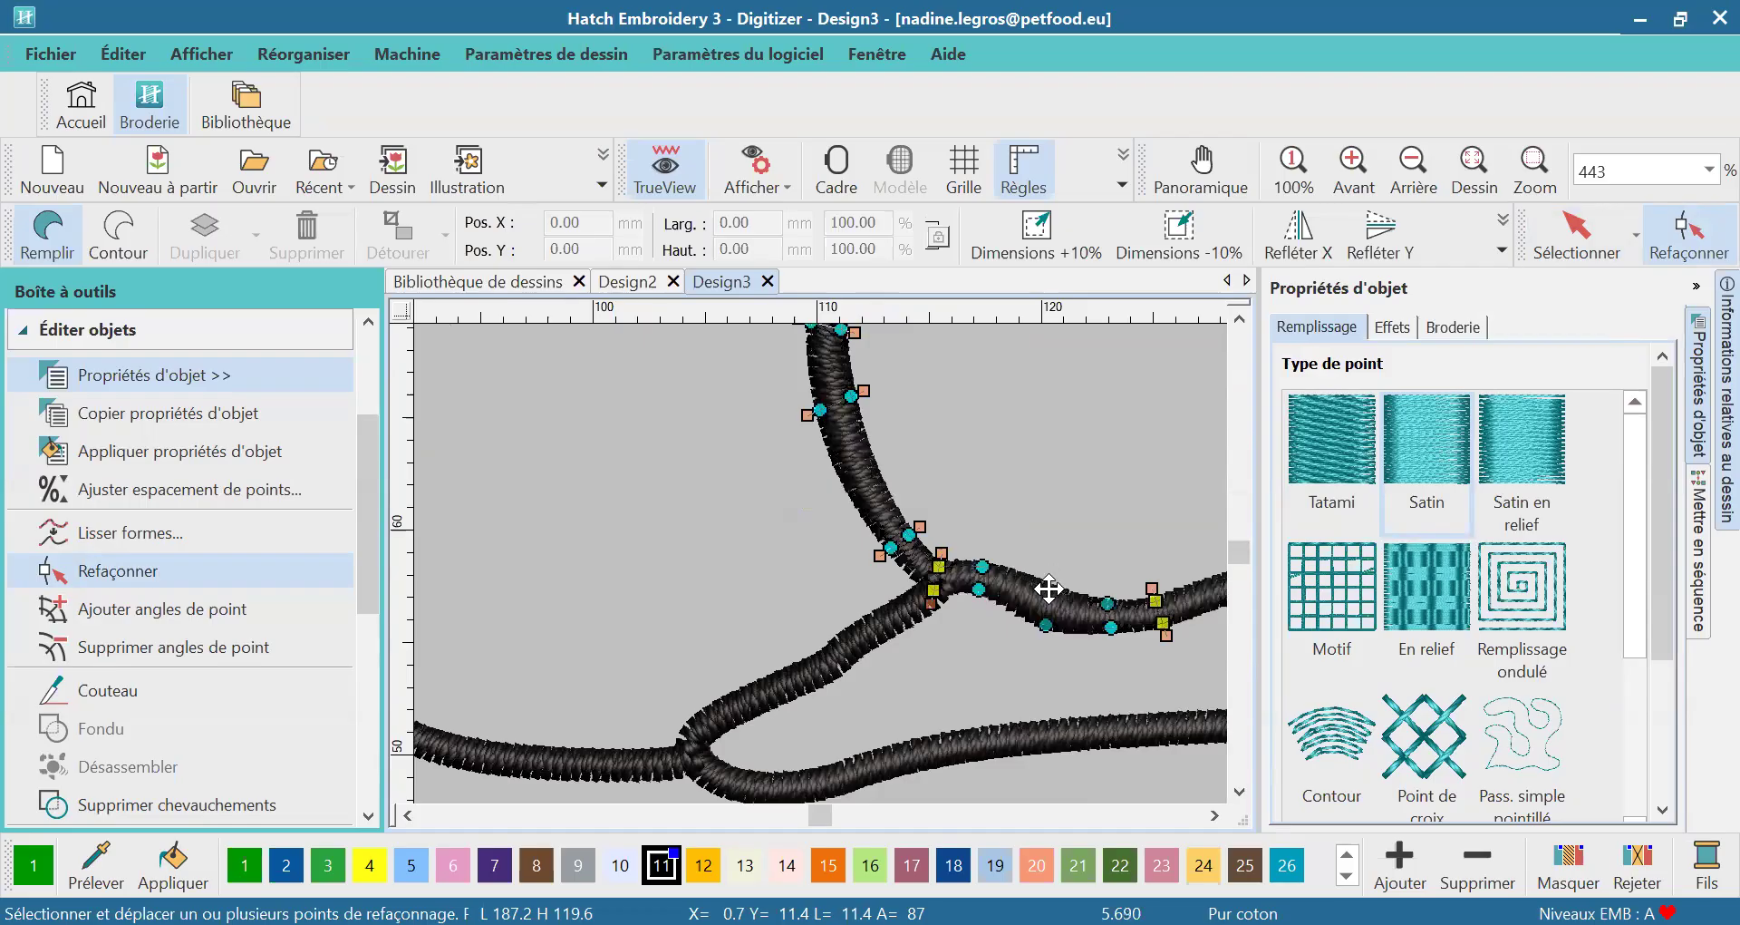
drag(1216, 818, 1217, 818)
drag(888, 577, 895, 602)
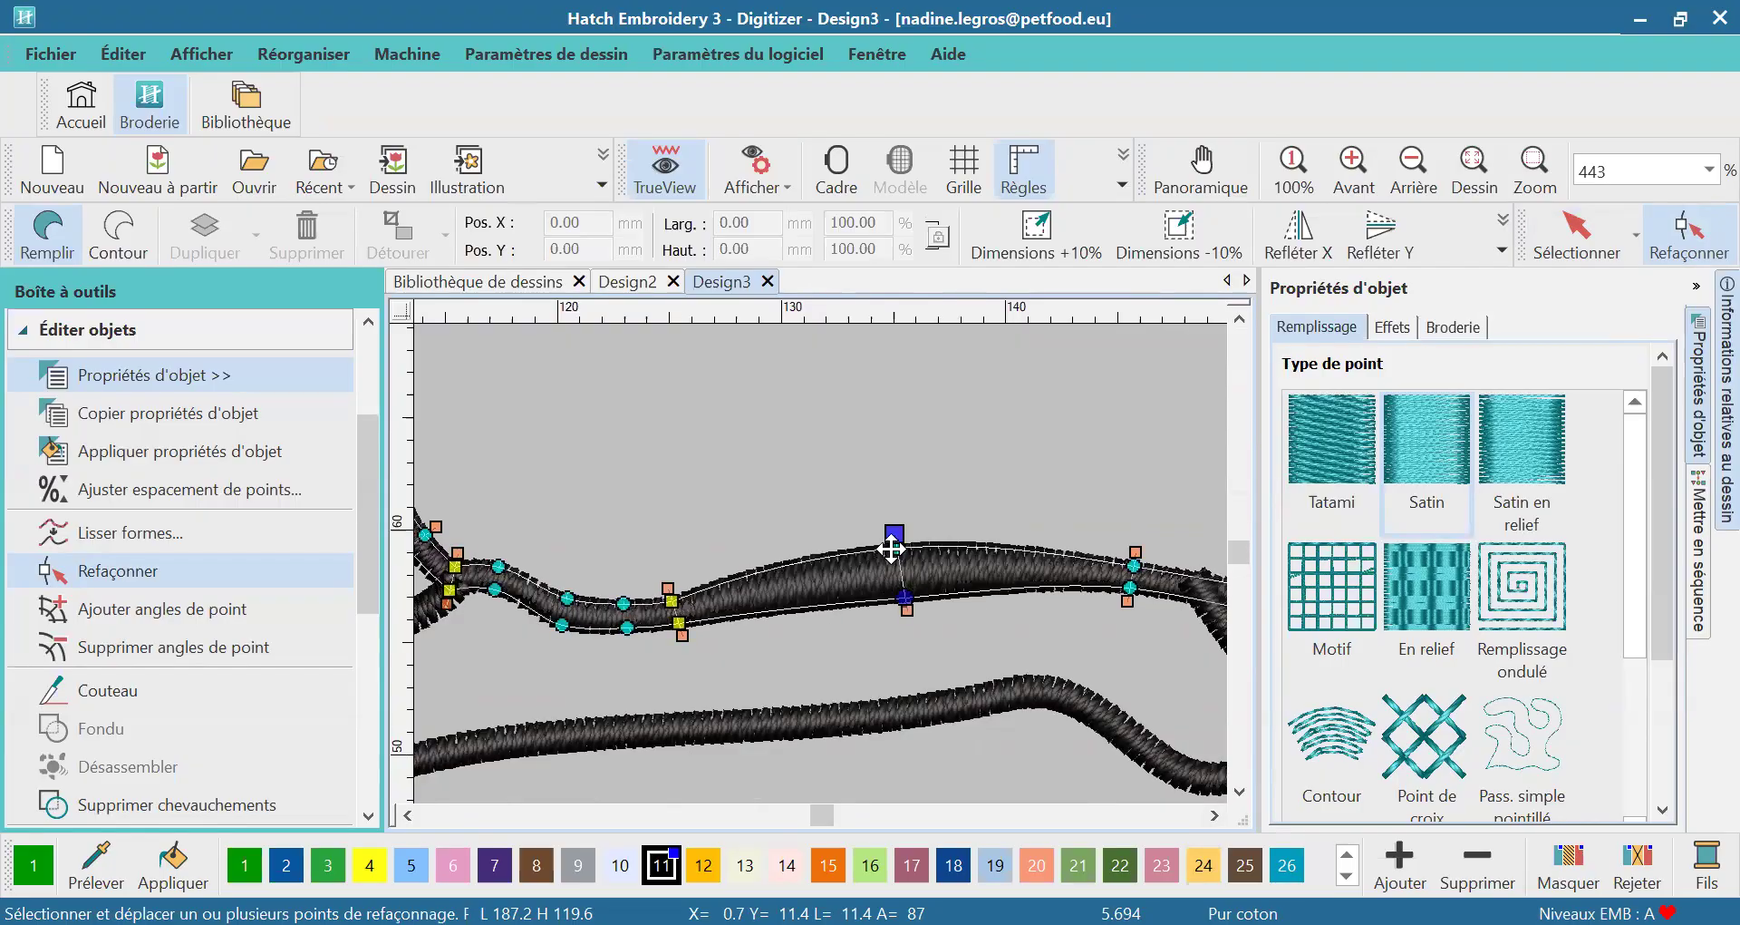
drag(898, 558, 914, 538)
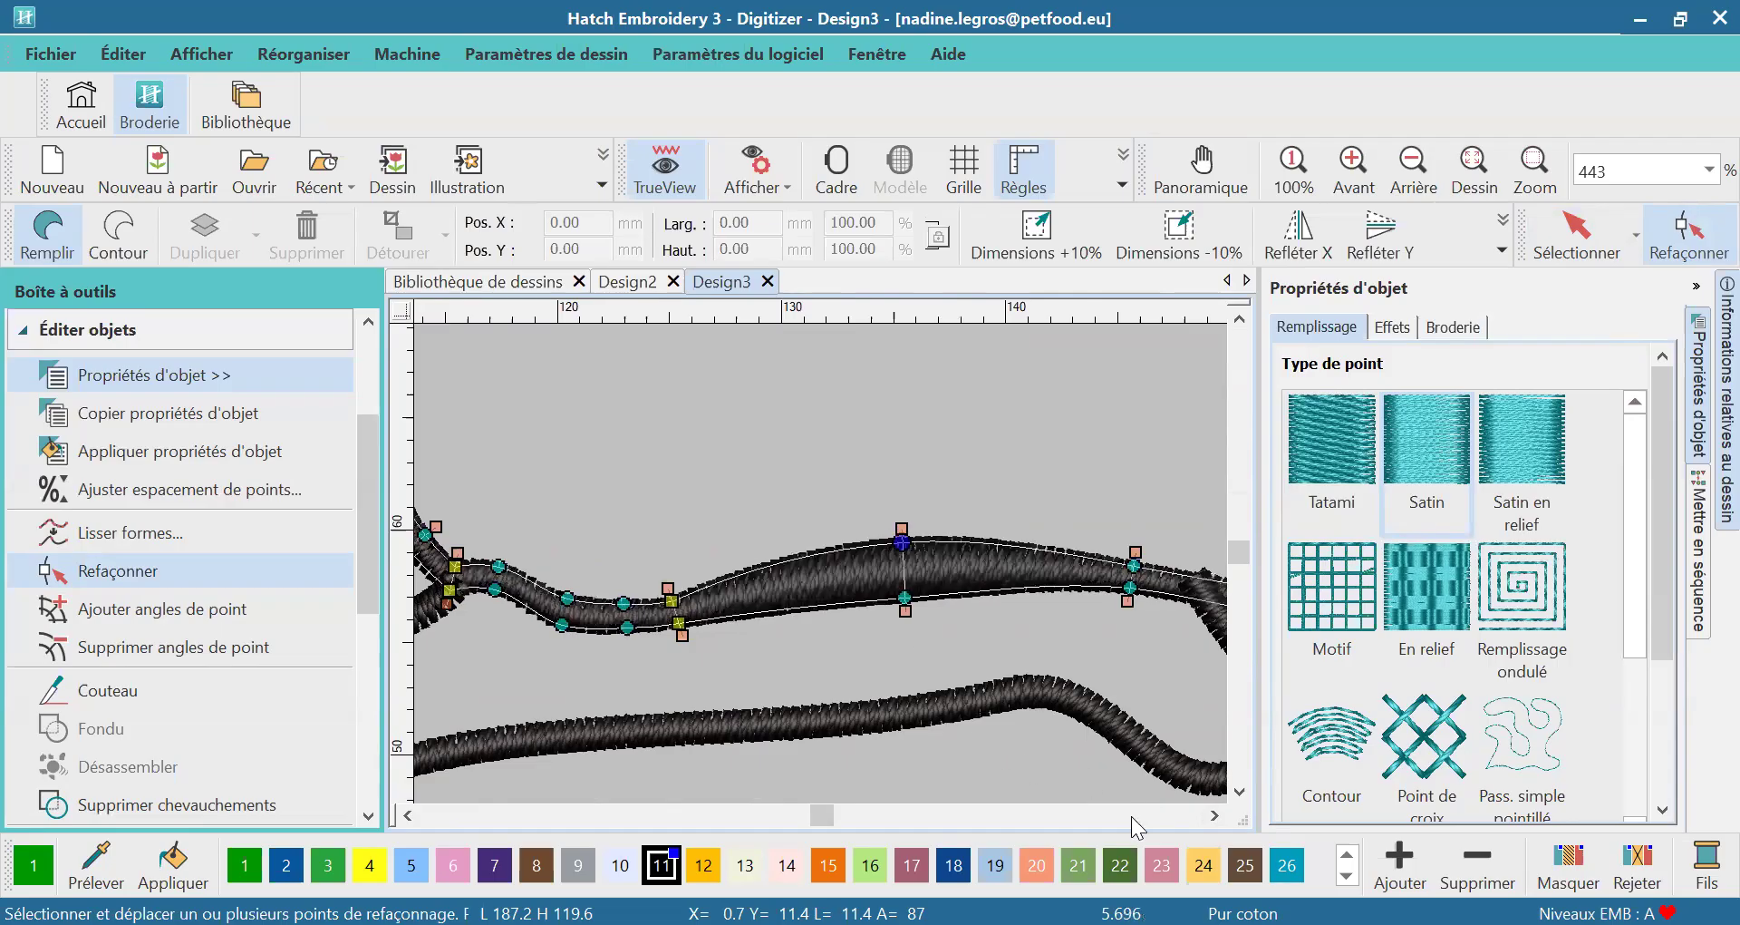
Vary the thickness farther right along the bottom outline by raising one upper node and lowering a pair into a dip
click(1215, 815)
click(1215, 815)
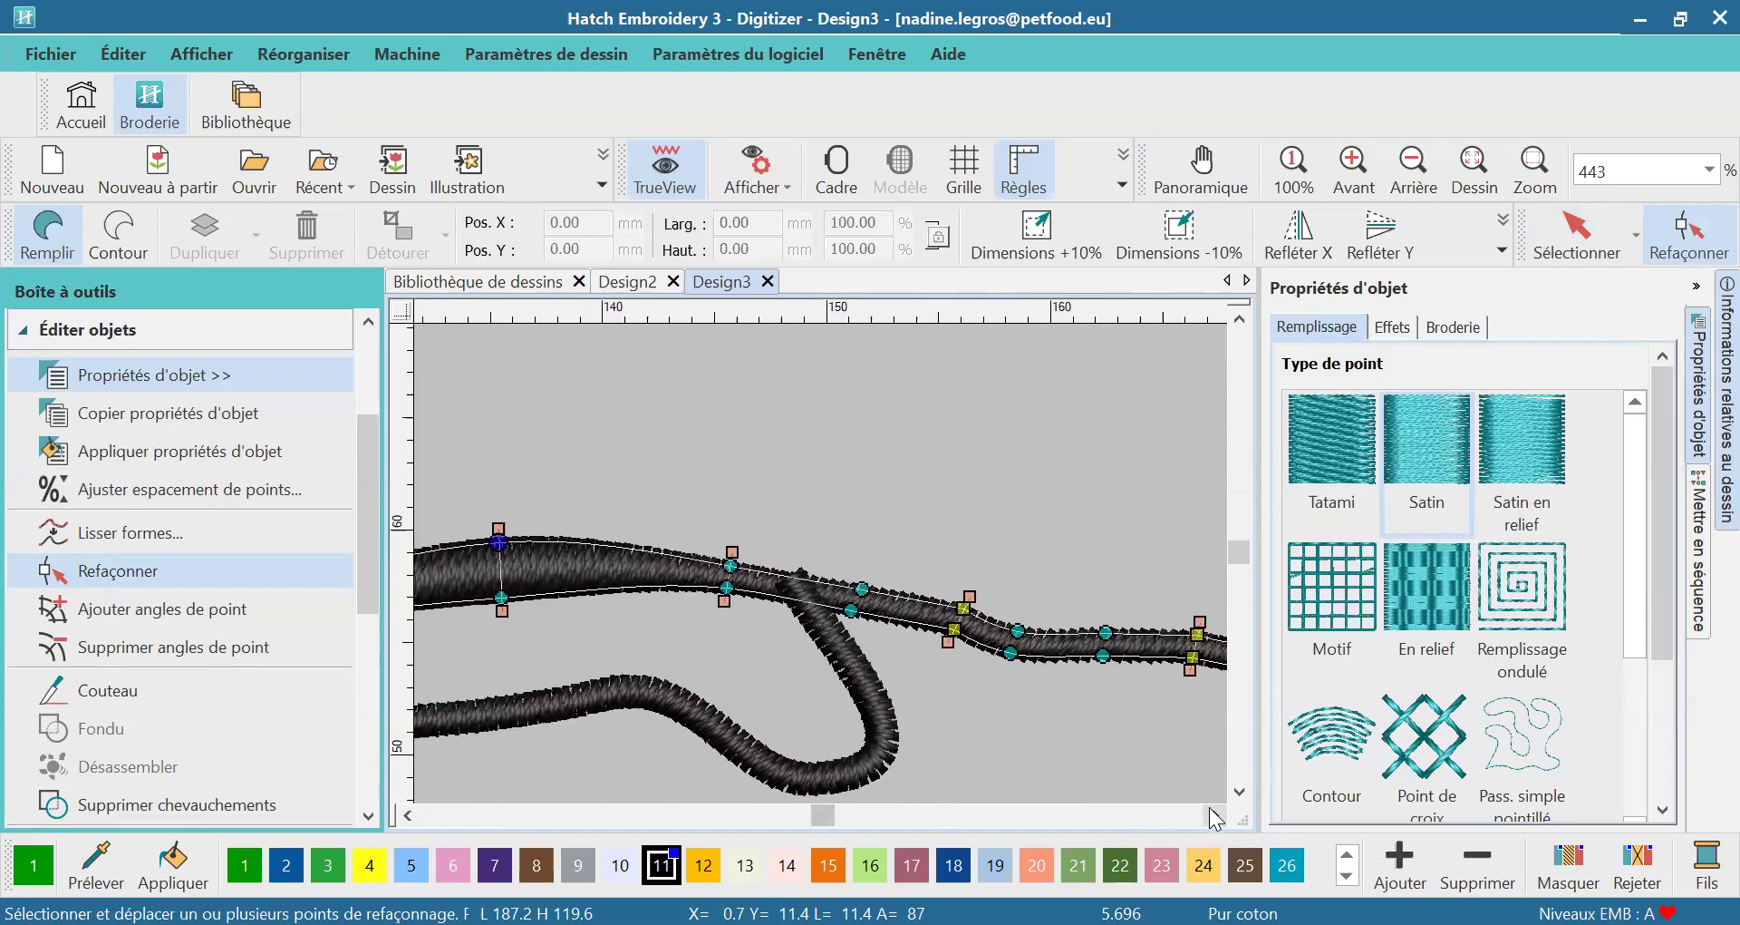
click(1214, 815)
click(1215, 814)
drag(1212, 626, 1204, 604)
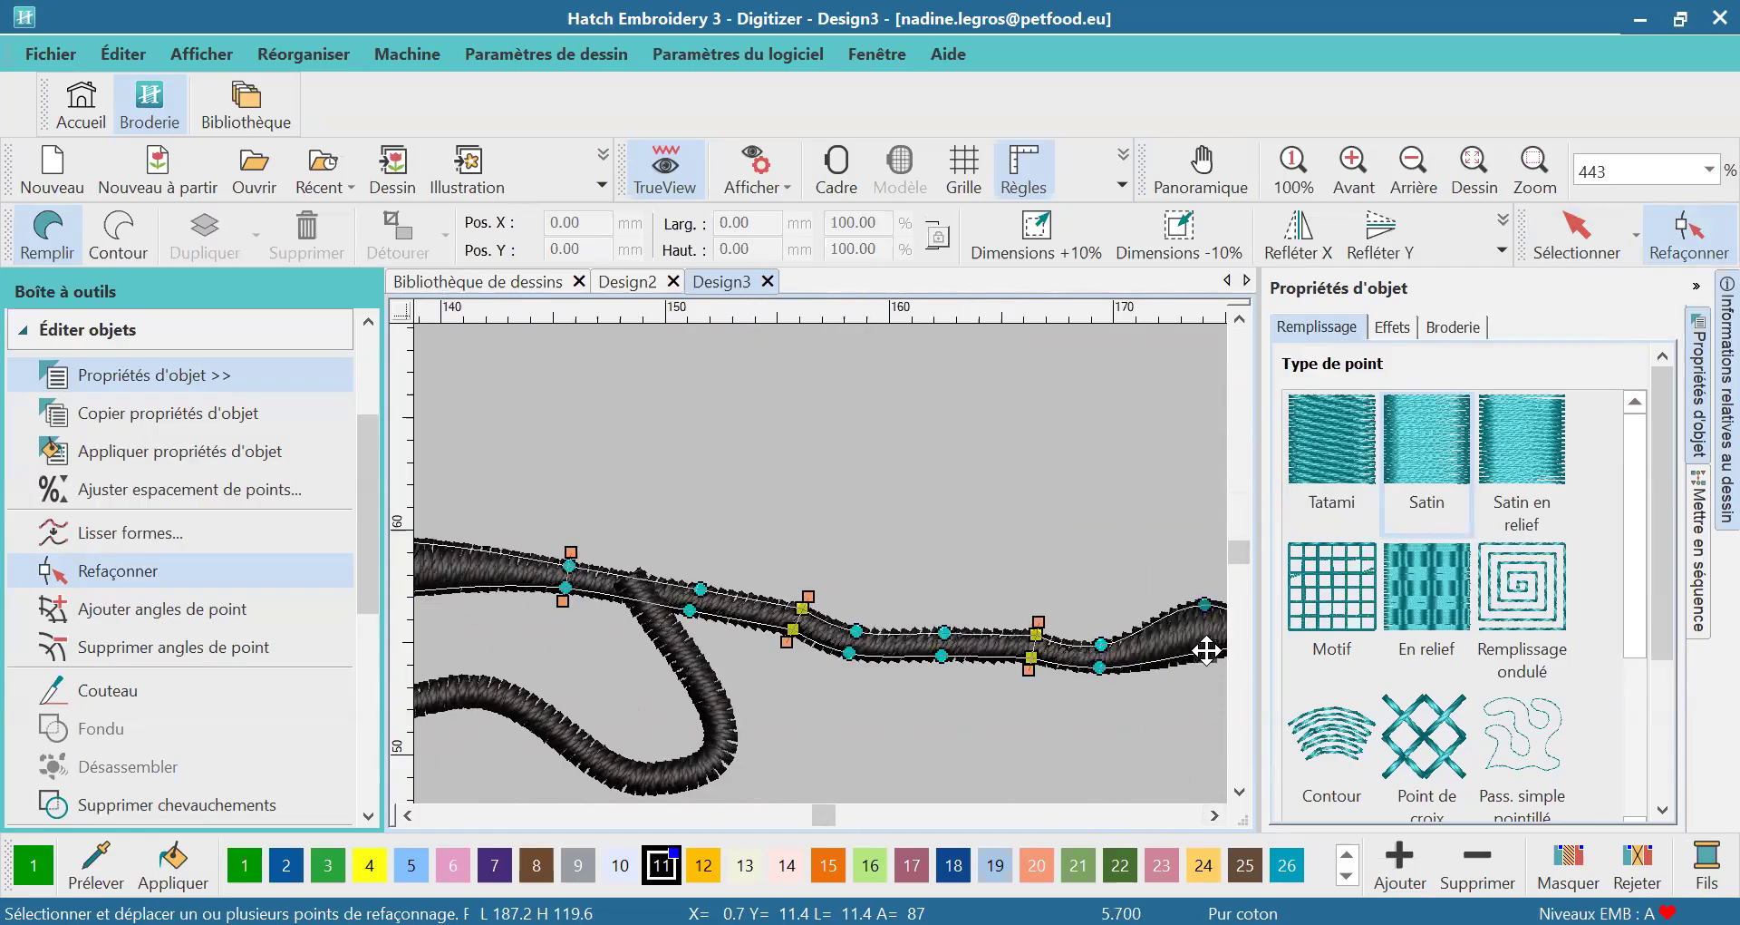
drag(942, 654, 941, 691)
drag(945, 632, 944, 658)
Convert the corner nodes on both sides of the dip in the bottom outline to curve nodes
click(1036, 634)
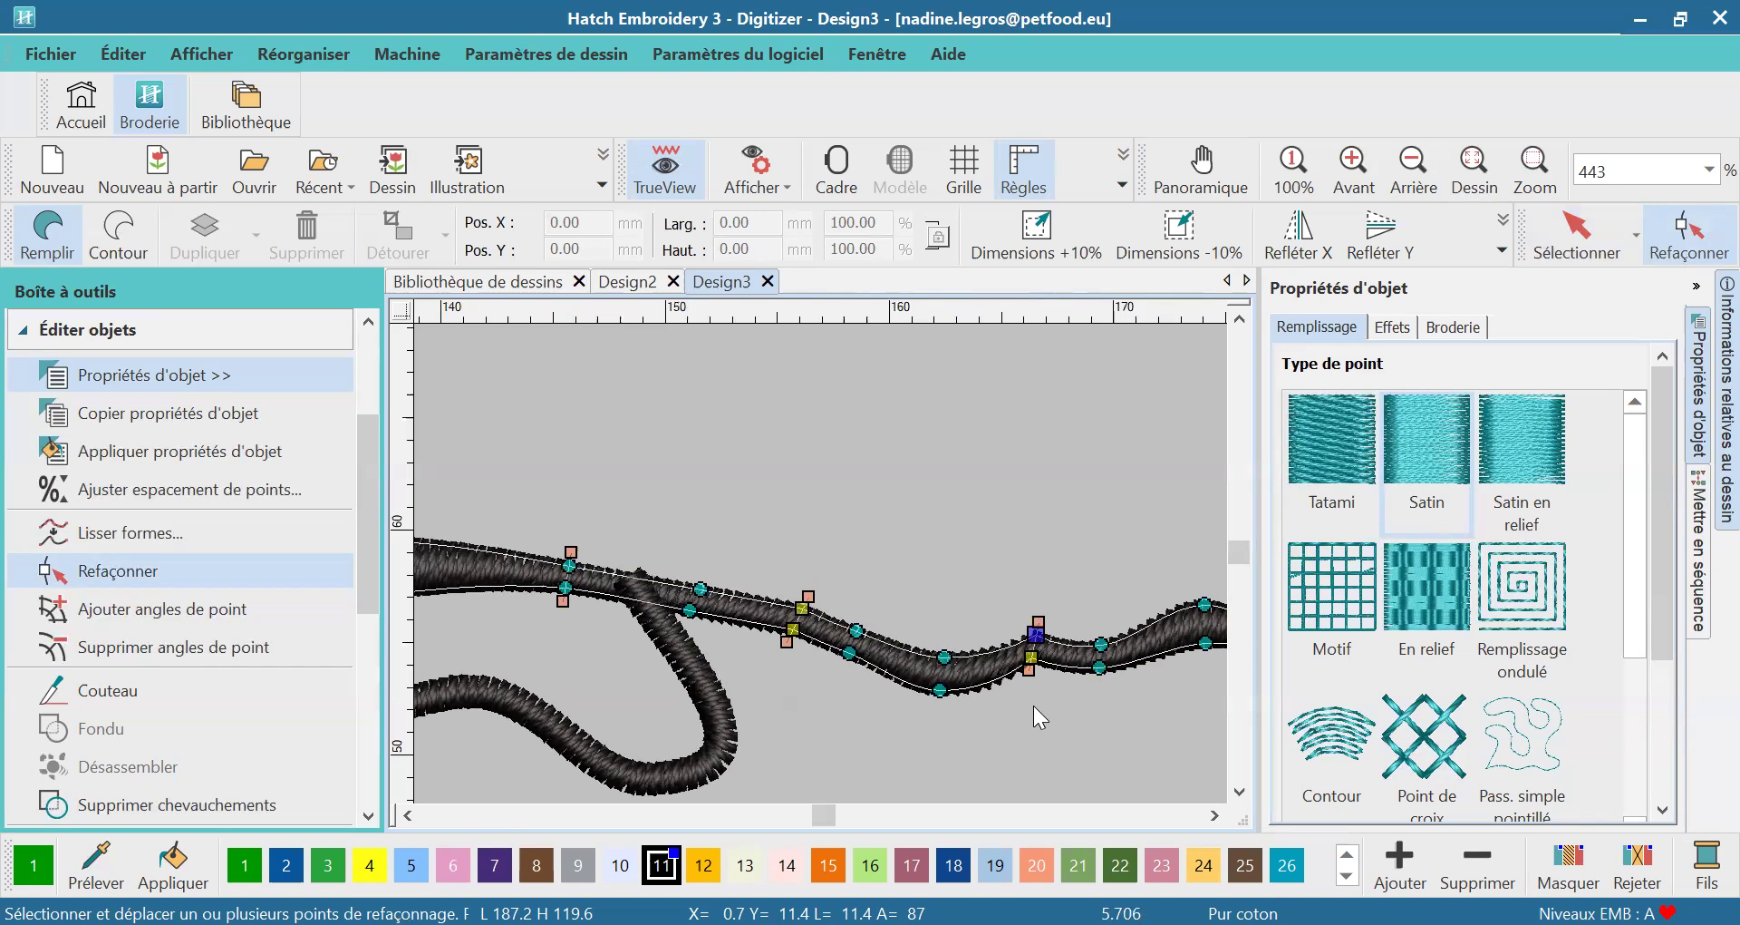
click(1031, 669)
click(1031, 656)
key(space)
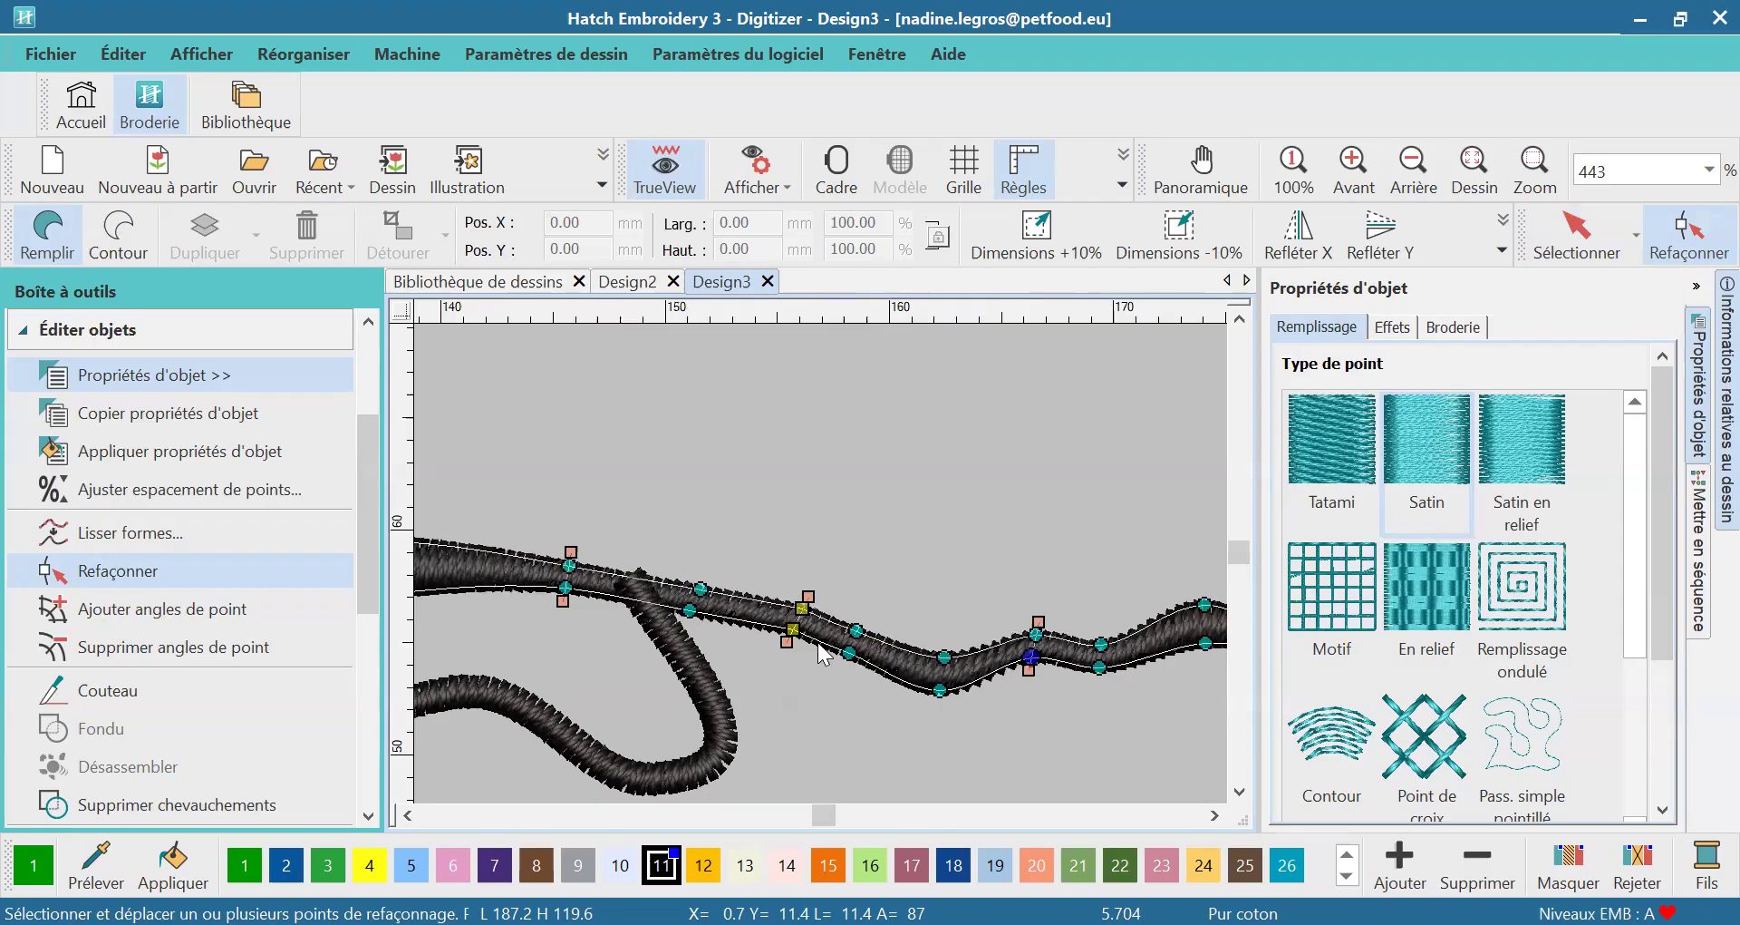
click(802, 608)
key(space)
click(792, 628)
key(space)
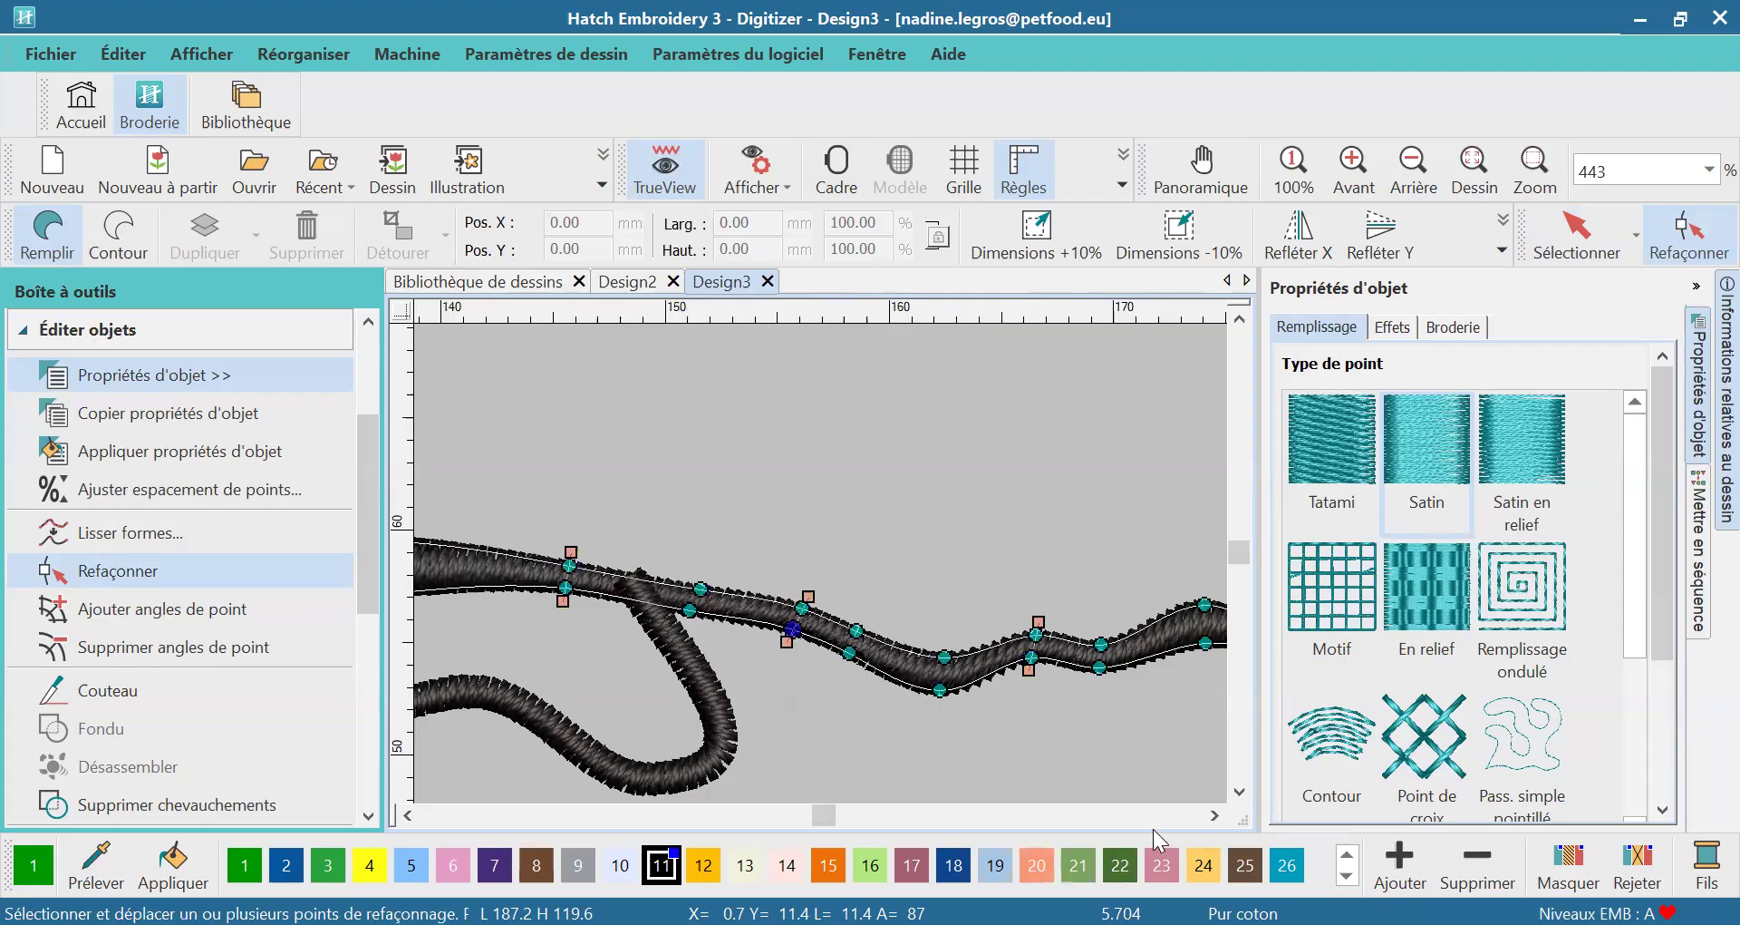
Smooth the crowded node cluster farther along the bottom outline by making its upper corner node a curve, and finish reshaping
click(1215, 815)
click(1215, 815)
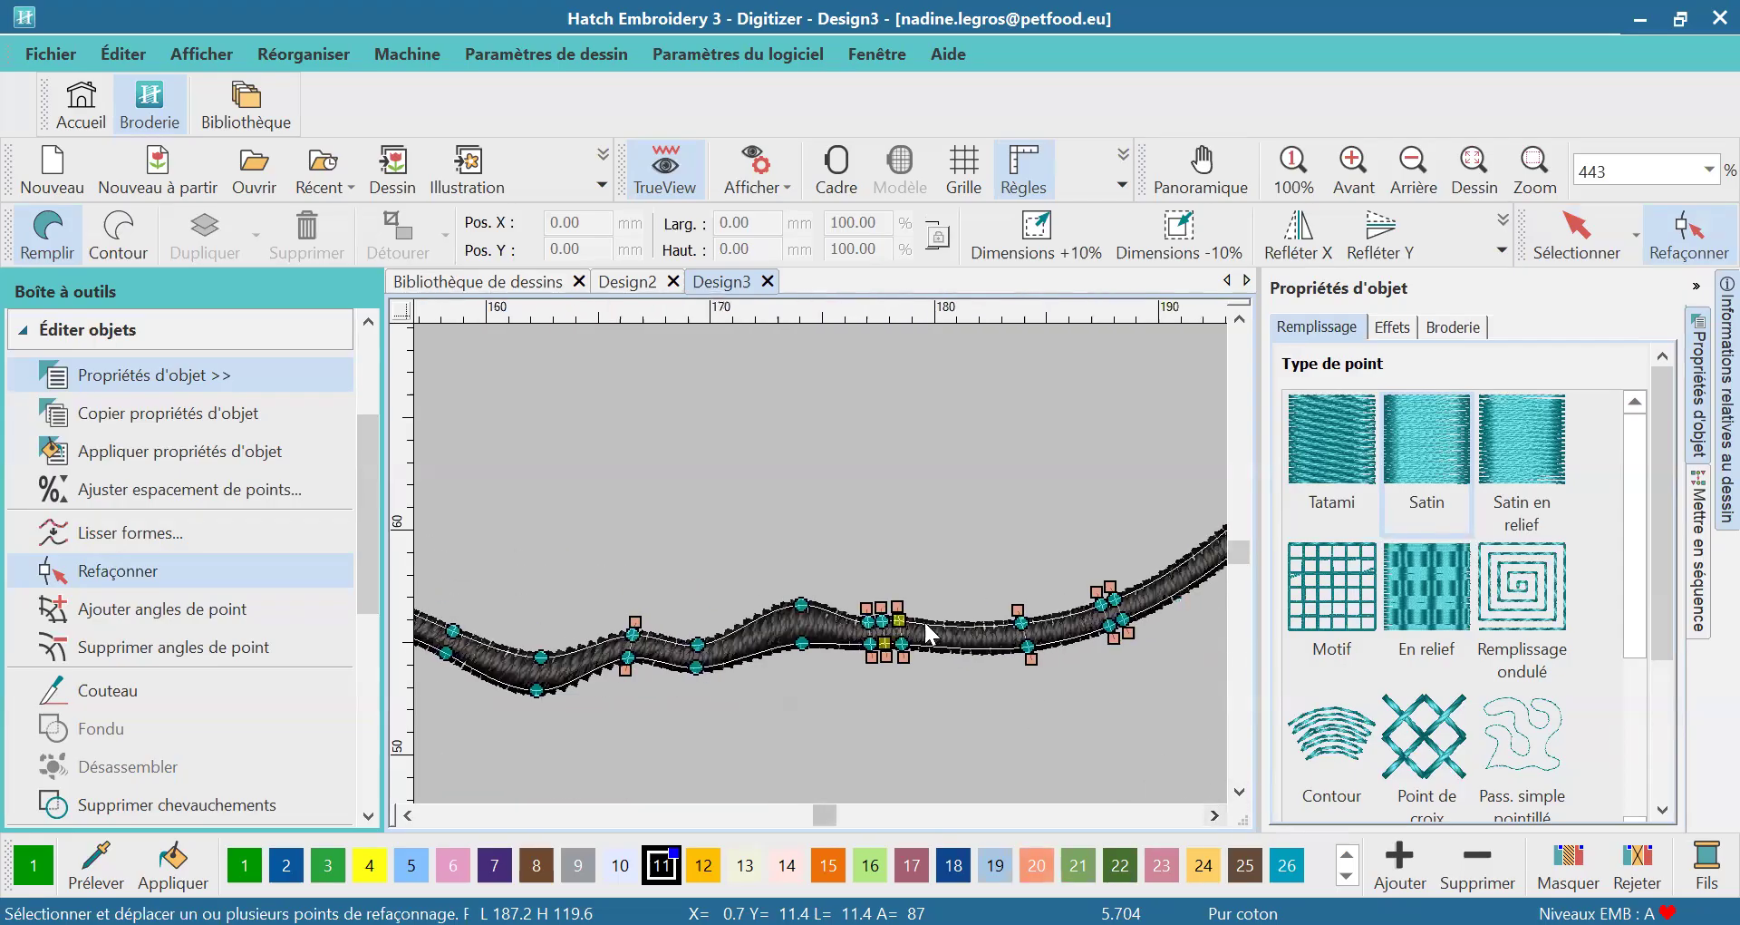
click(899, 620)
key(space)
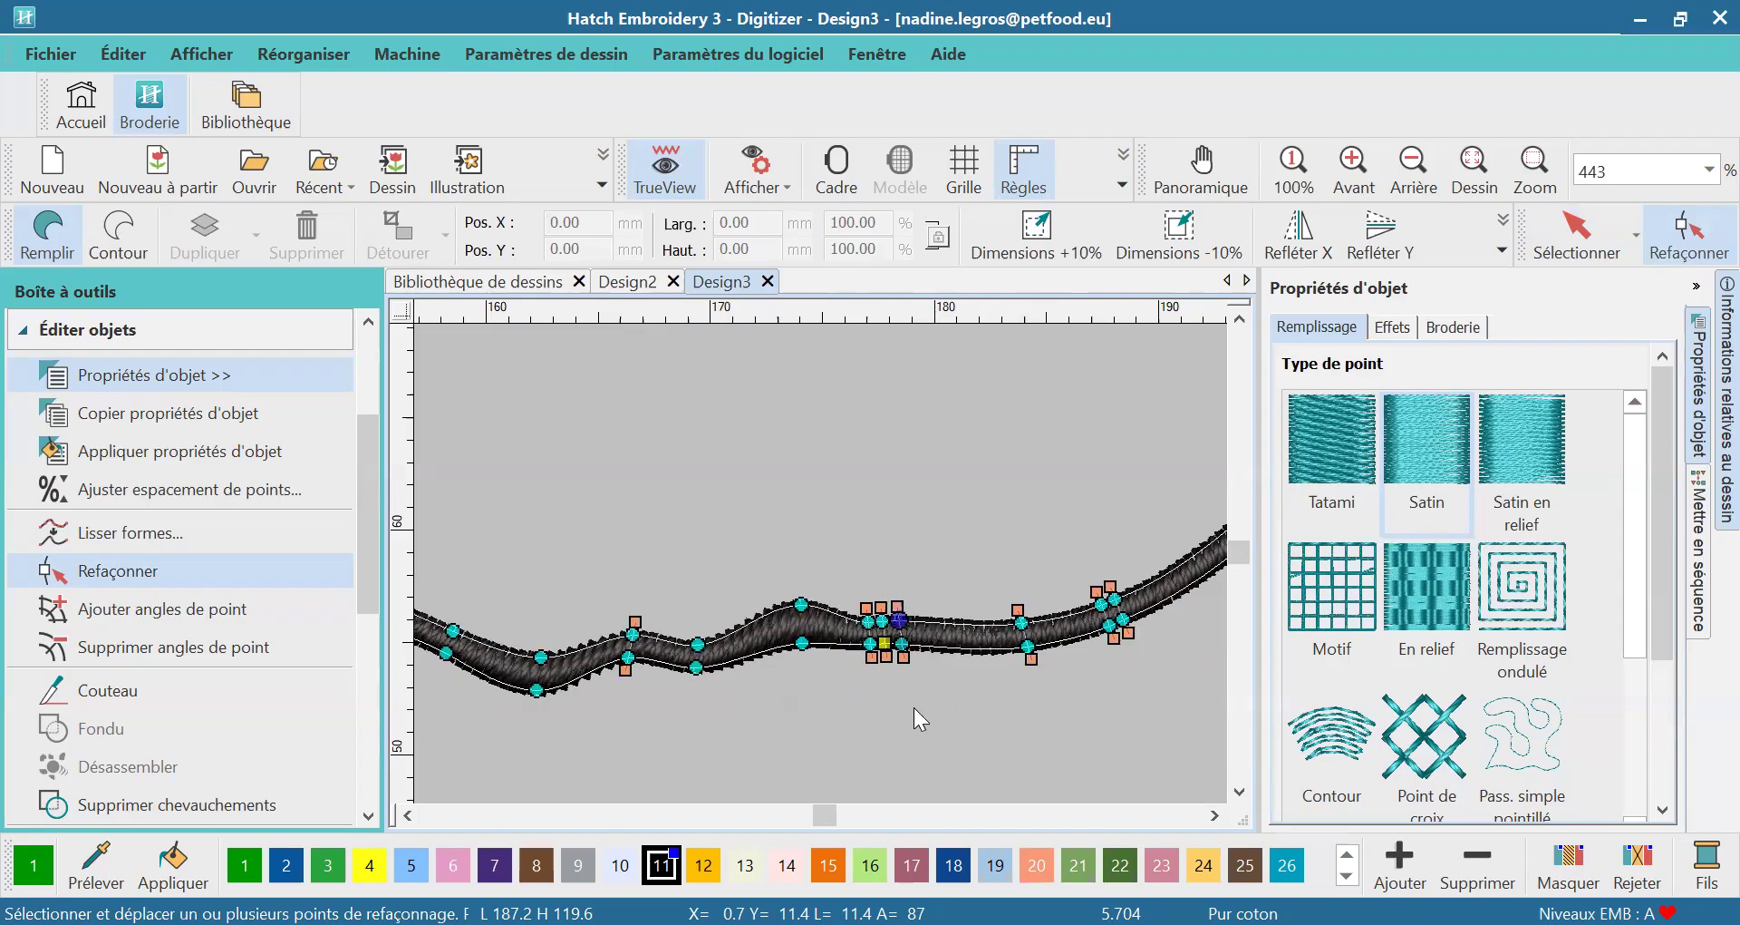
click(867, 639)
drag(898, 620, 903, 591)
click(1571, 237)
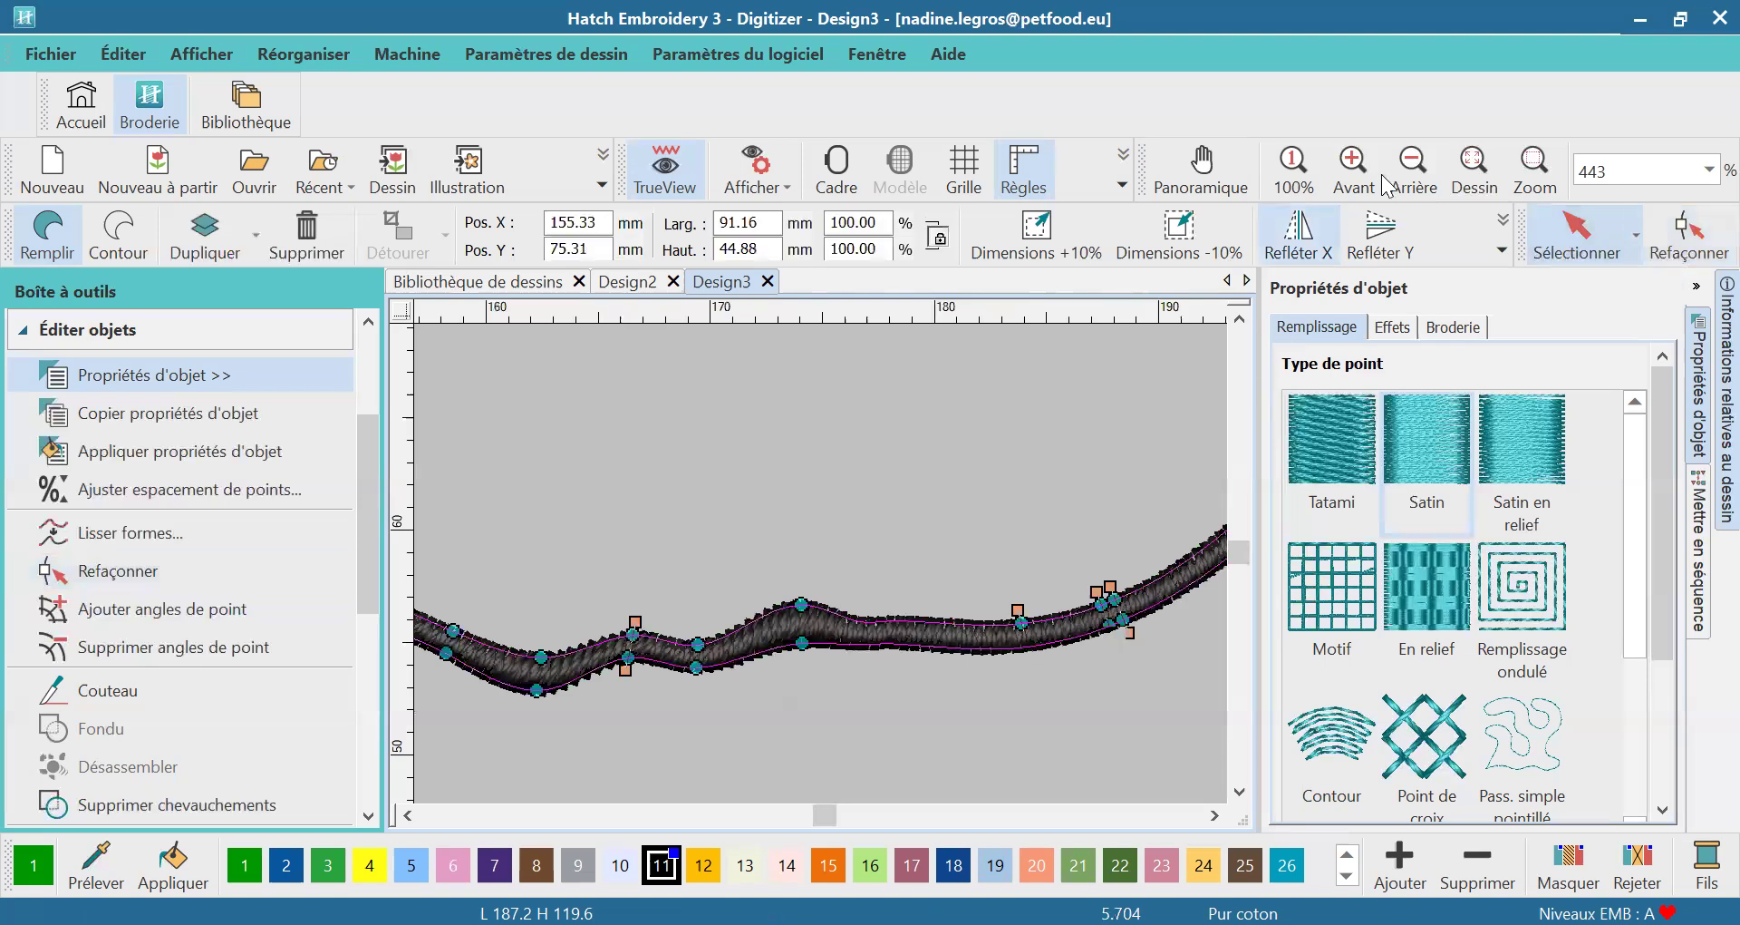
click(1480, 173)
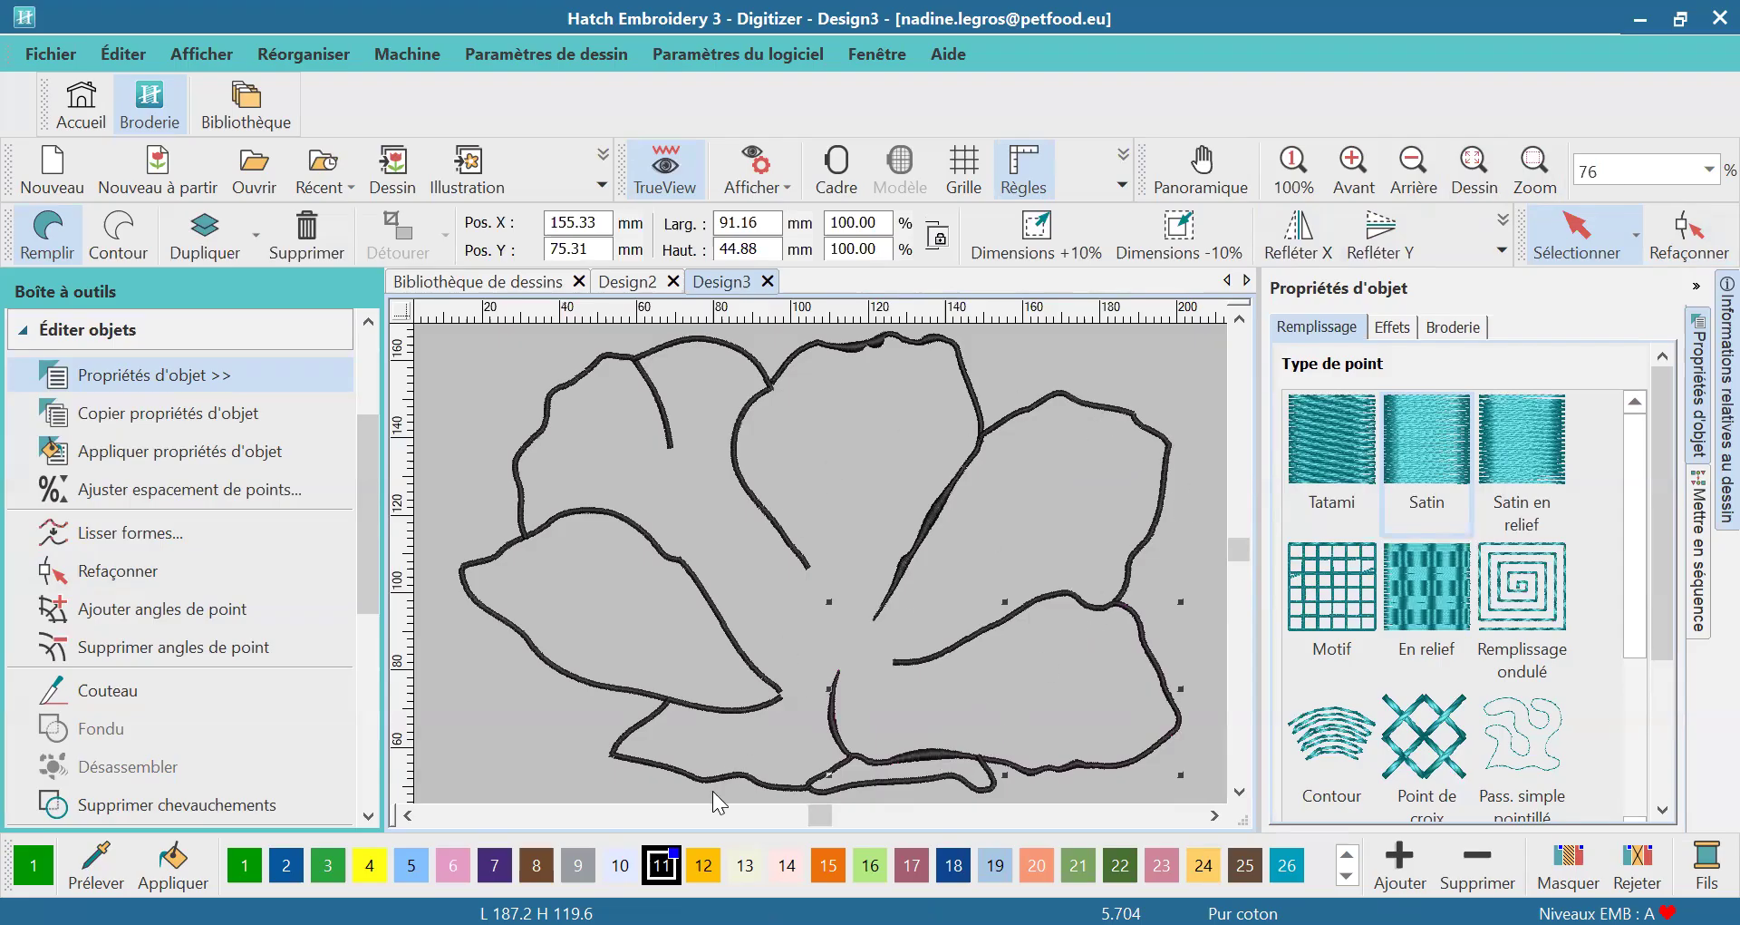
Select the whole design and break apart the remaining petal outlines into separate satin objects
click(667, 546)
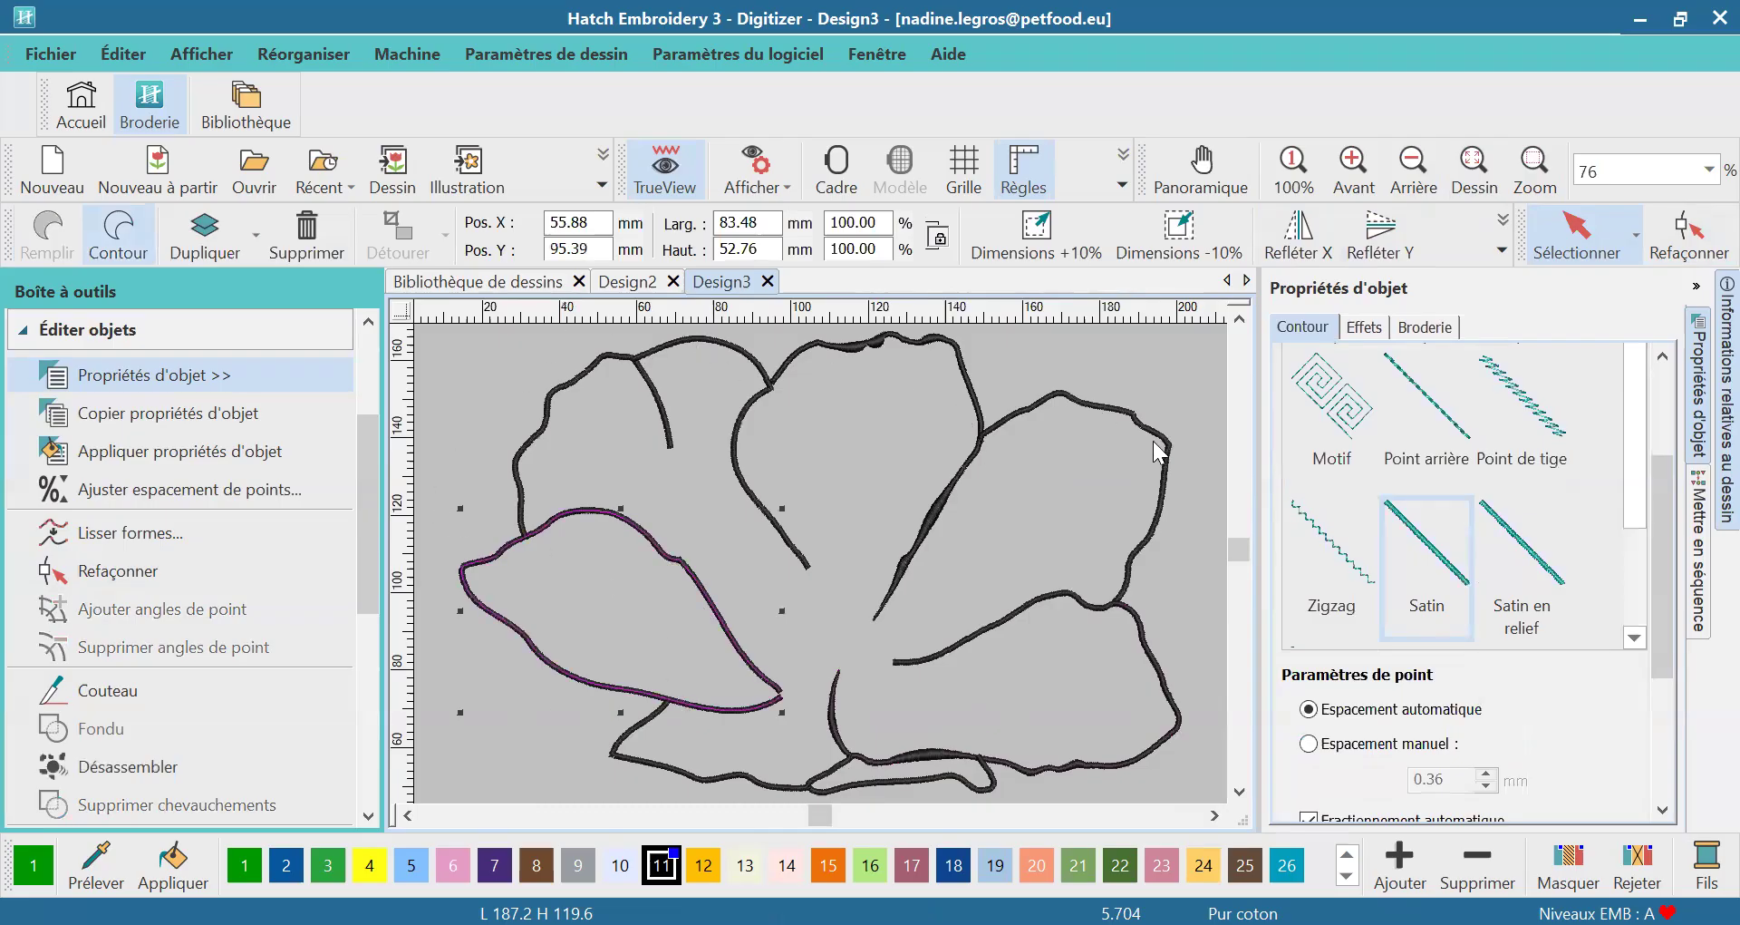
drag(362, 542, 368, 655)
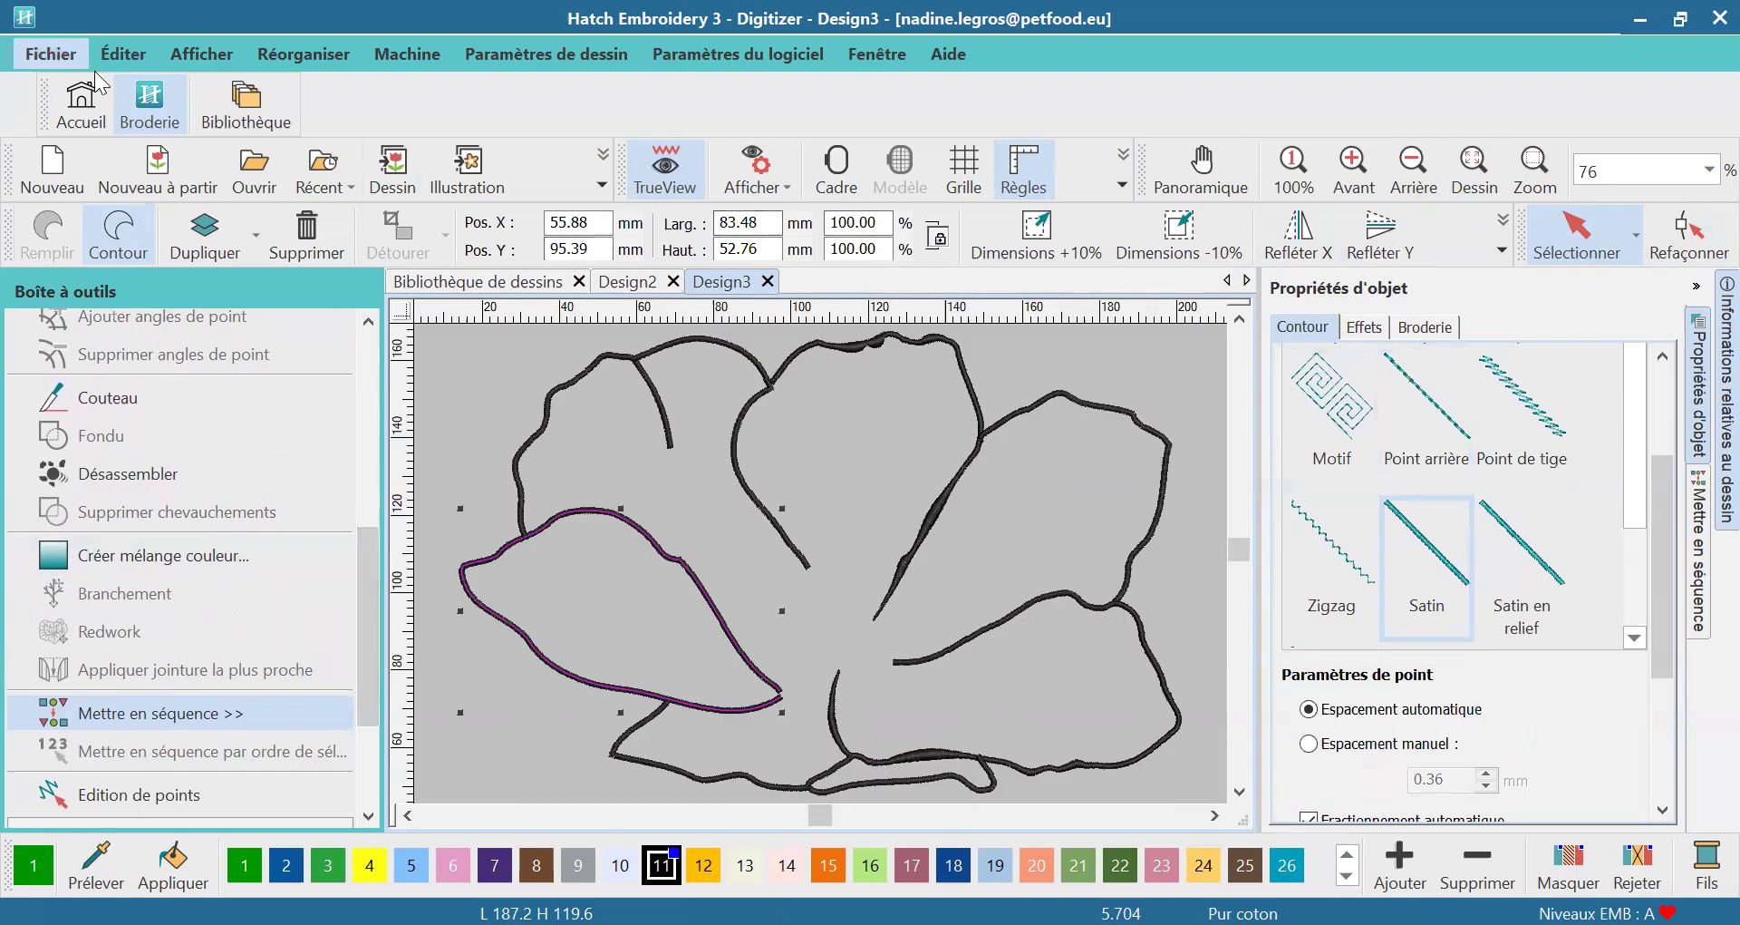
click(122, 57)
click(172, 338)
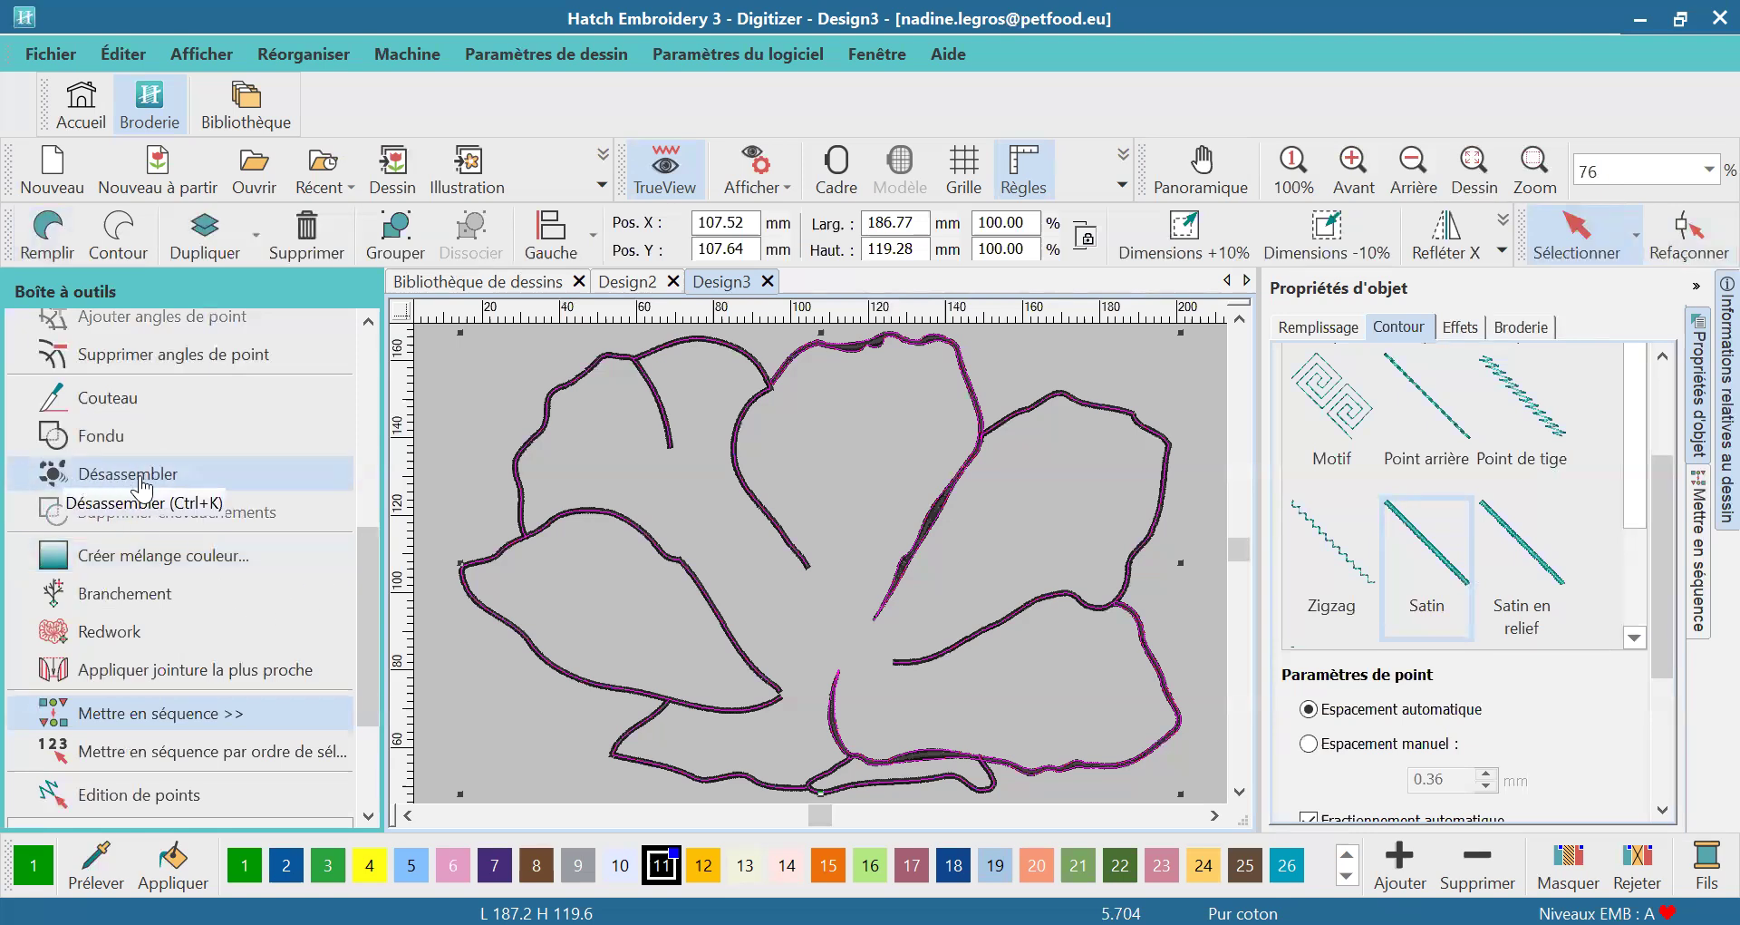
click(102, 478)
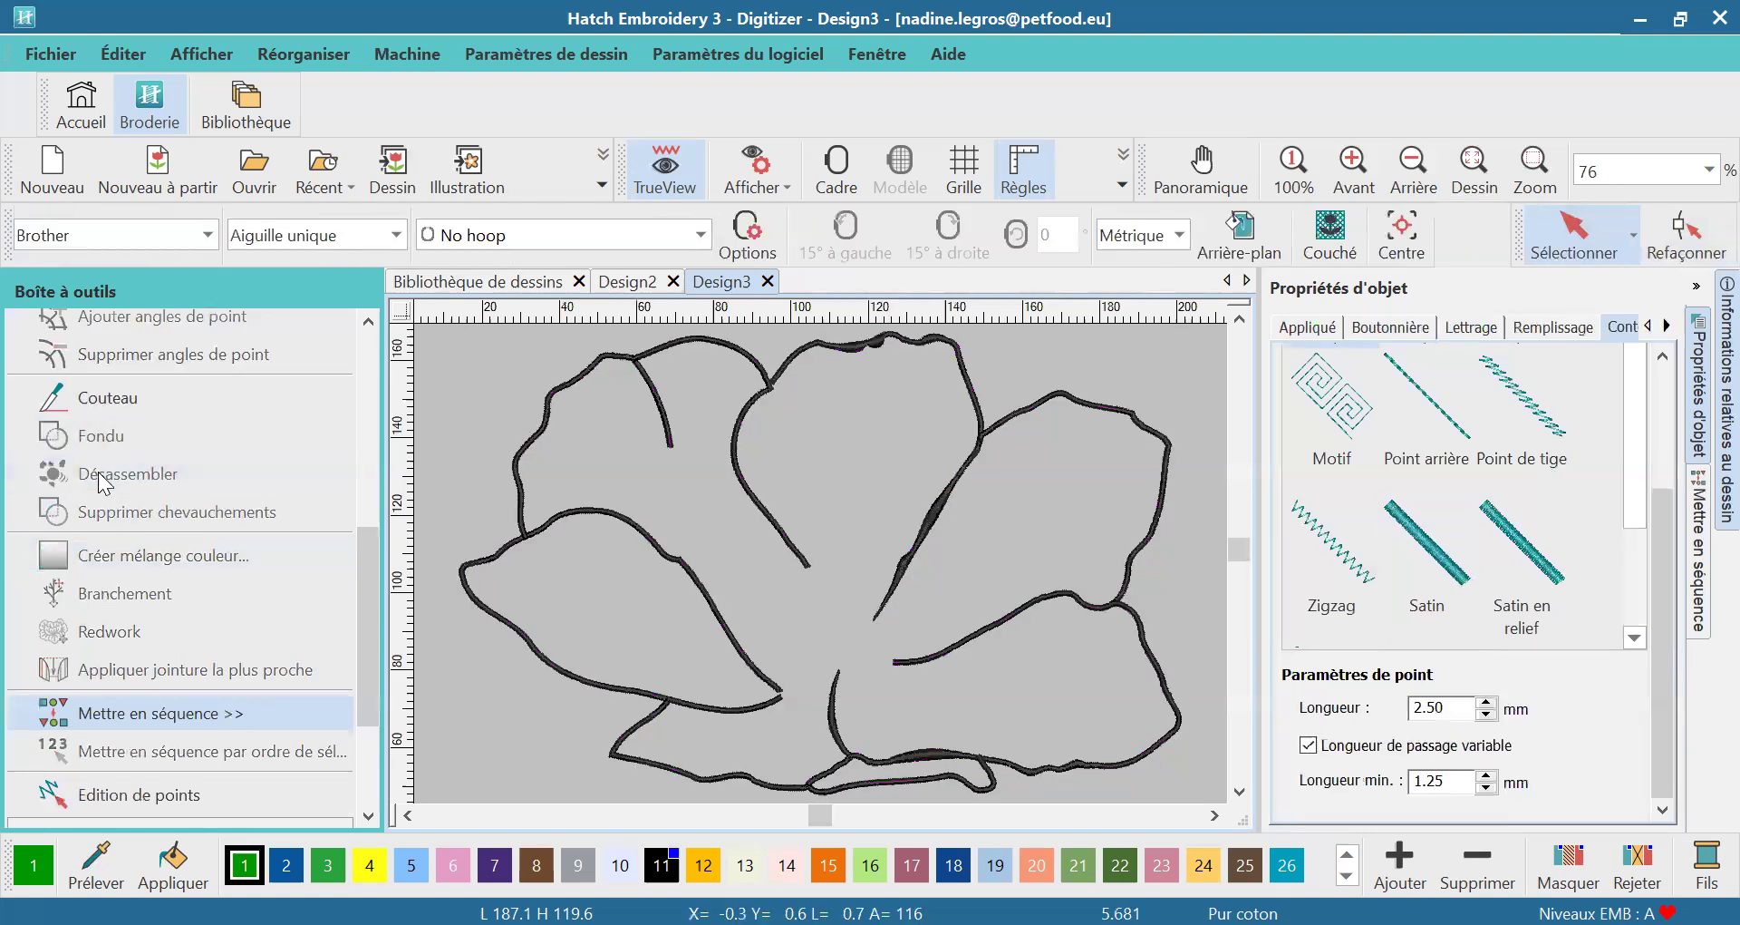
Inspect the reshape nodes of the upper-middle petal line and display the design's object sequence, leaving reshape mode
click(762, 372)
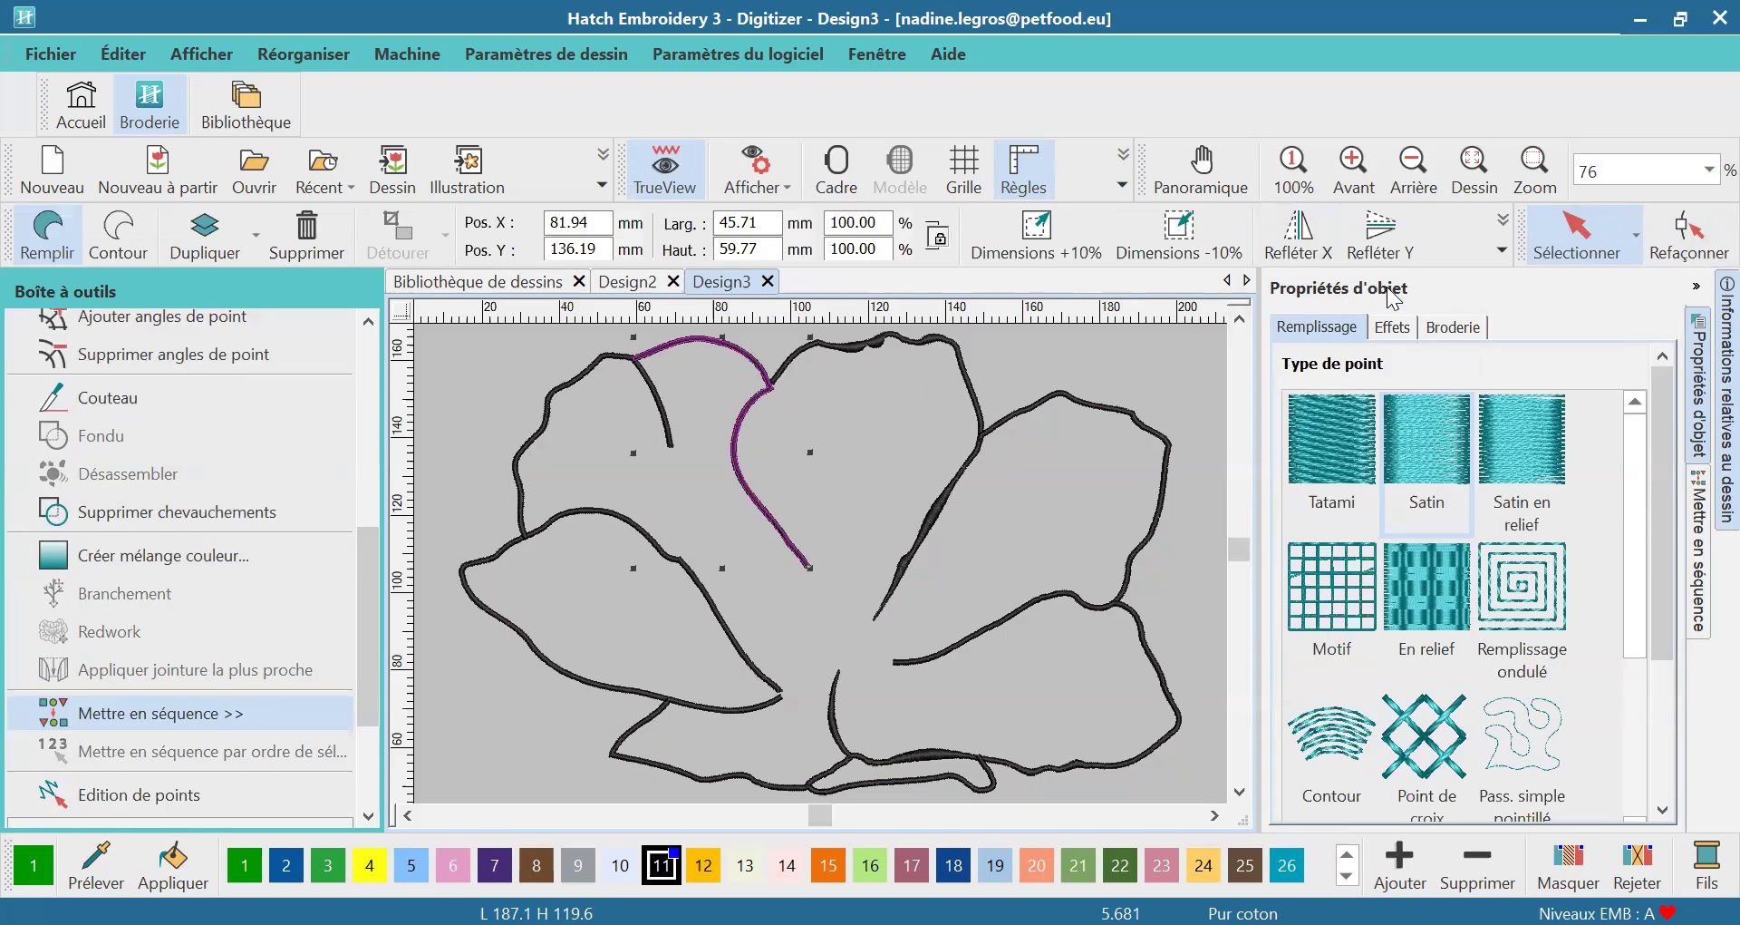
click(1690, 233)
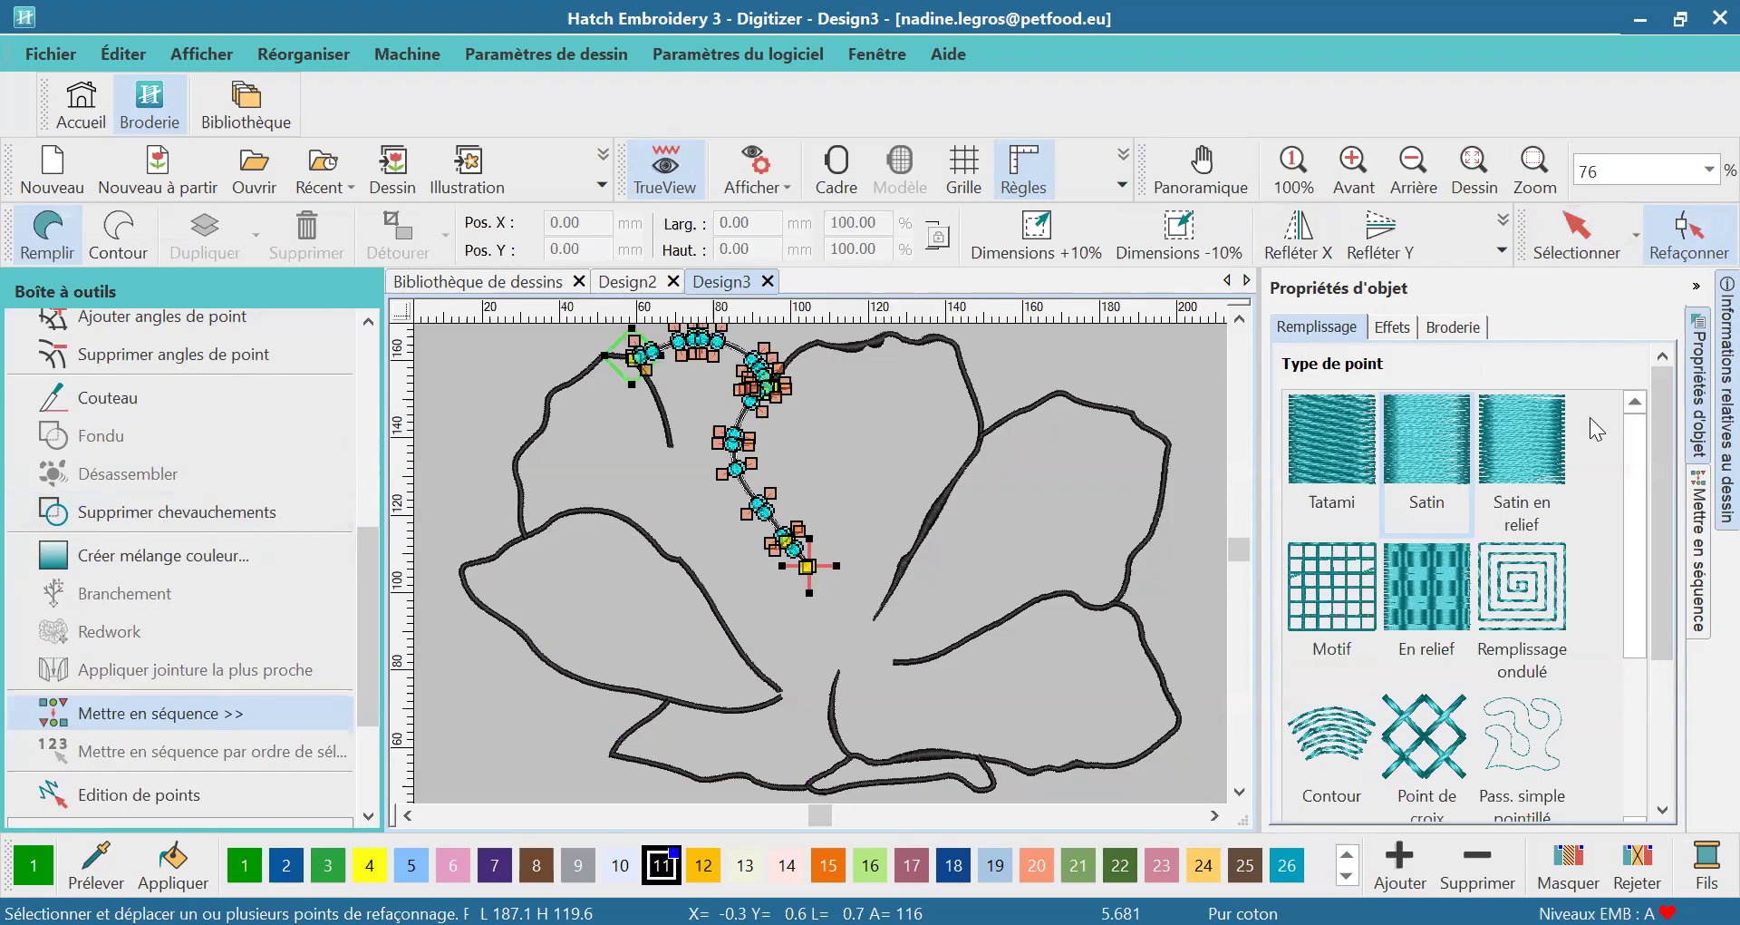
click(1698, 497)
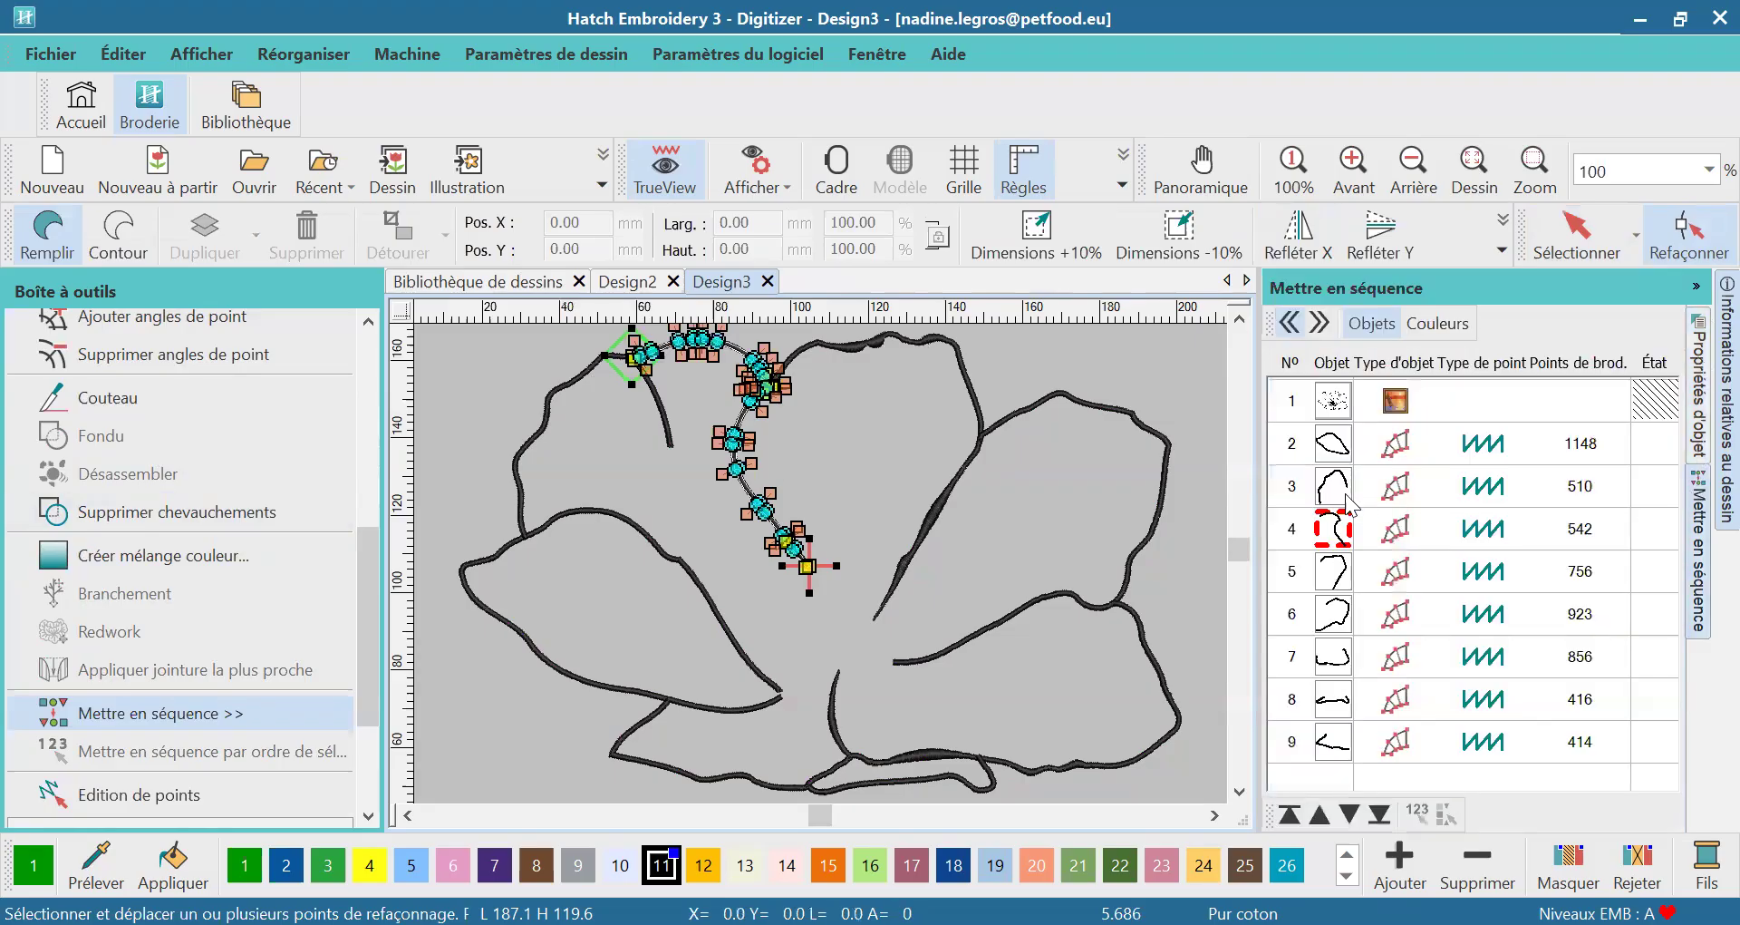
click(1577, 234)
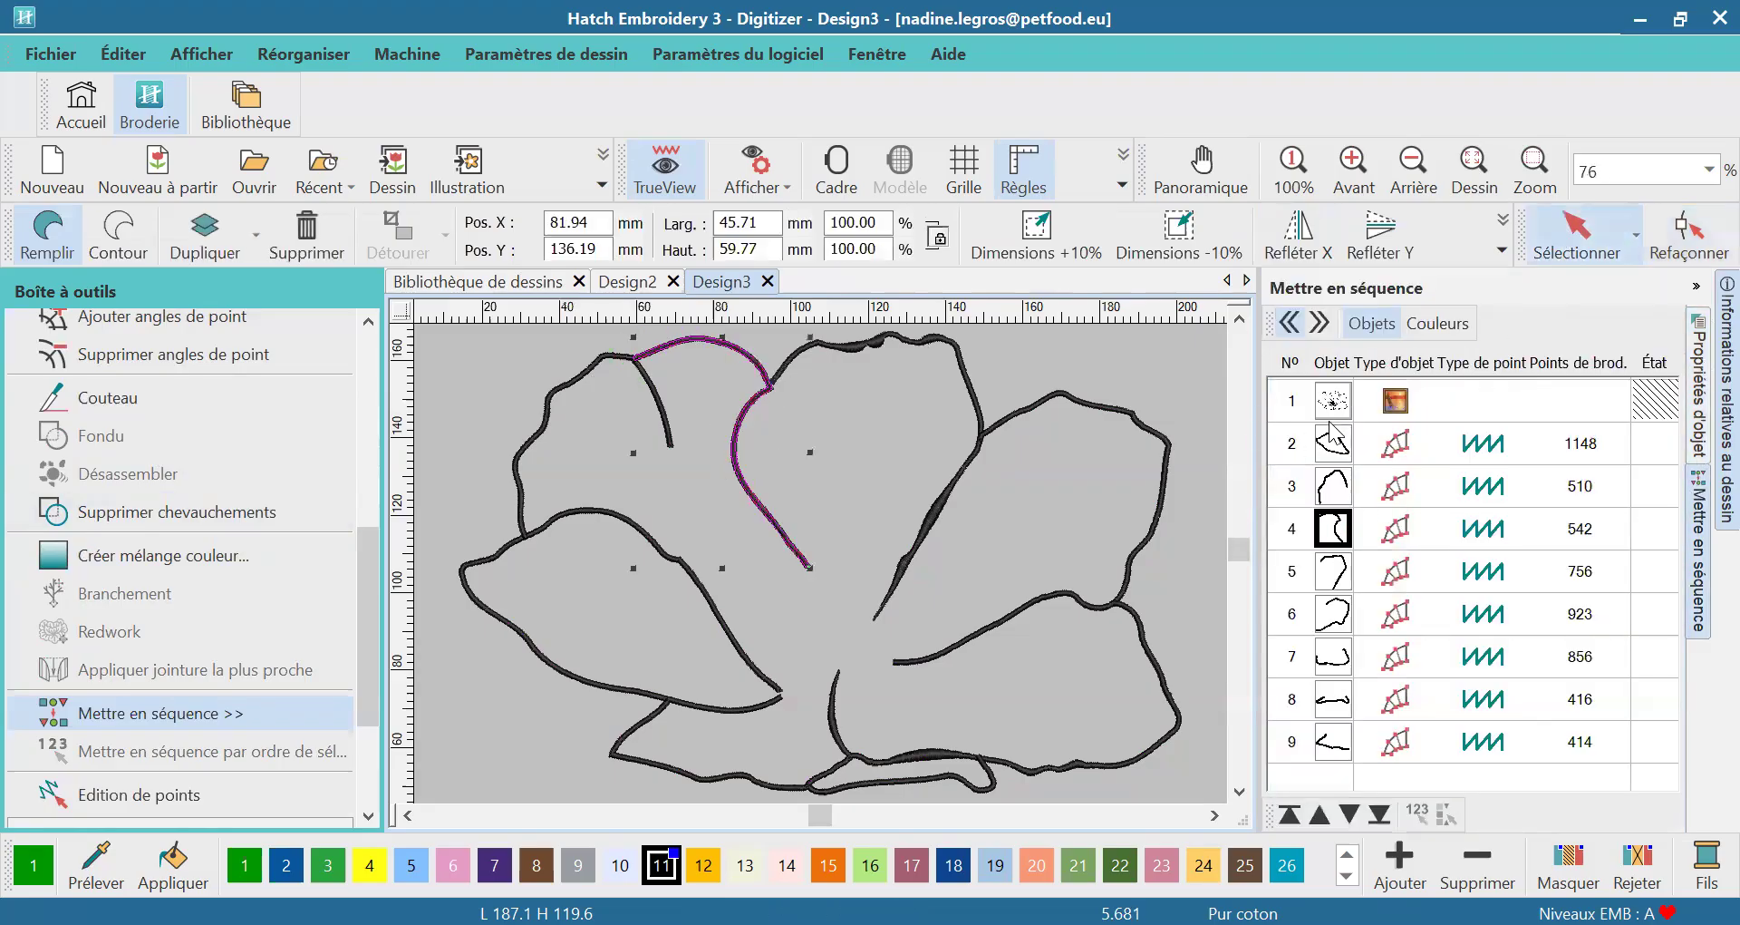
Select all satin outline objects from 2 to 9 in the sequence and weld them into one object
click(1324, 437)
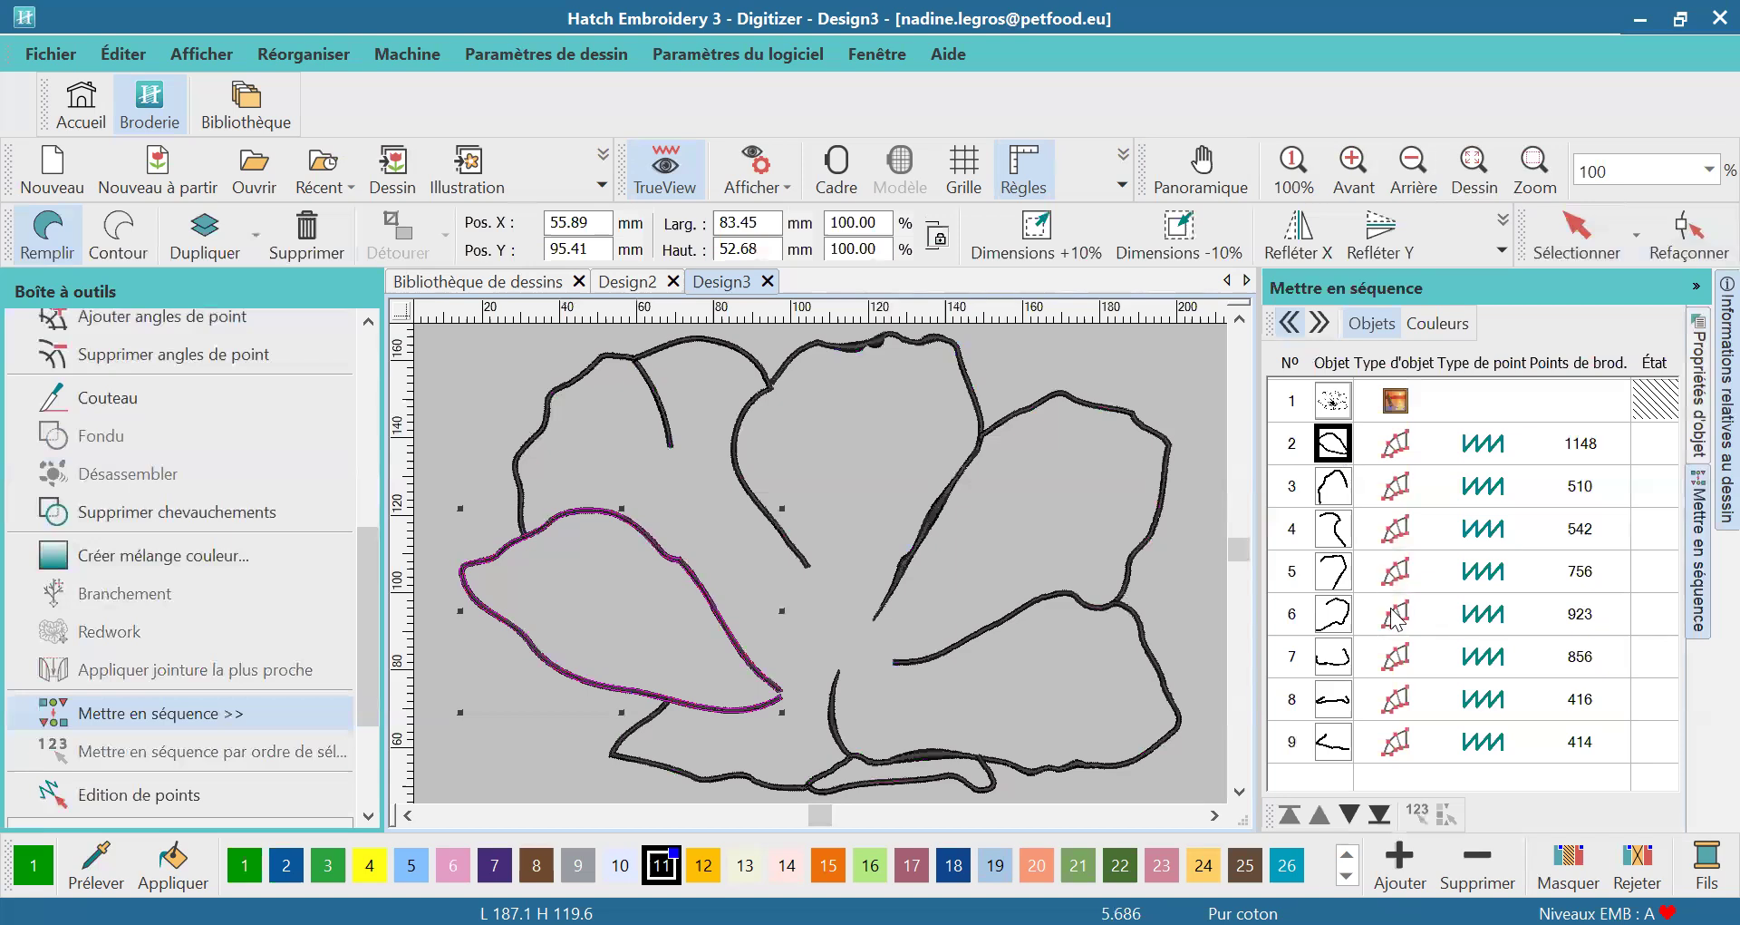
shift+click(1332, 741)
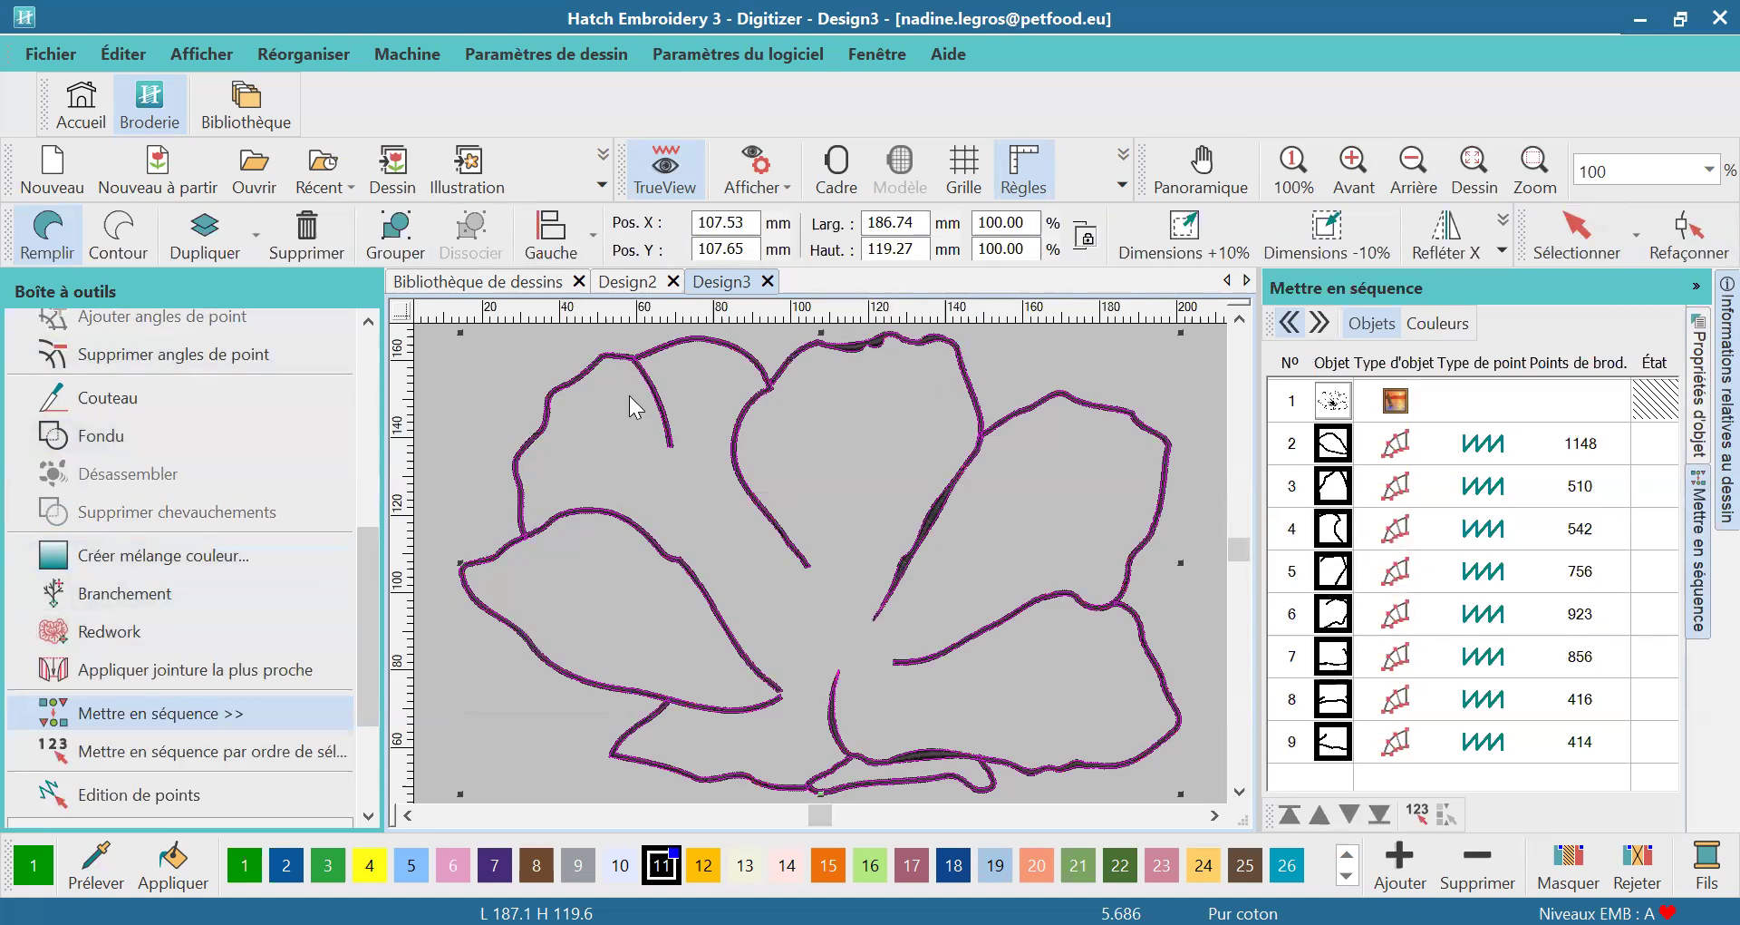
click(97, 440)
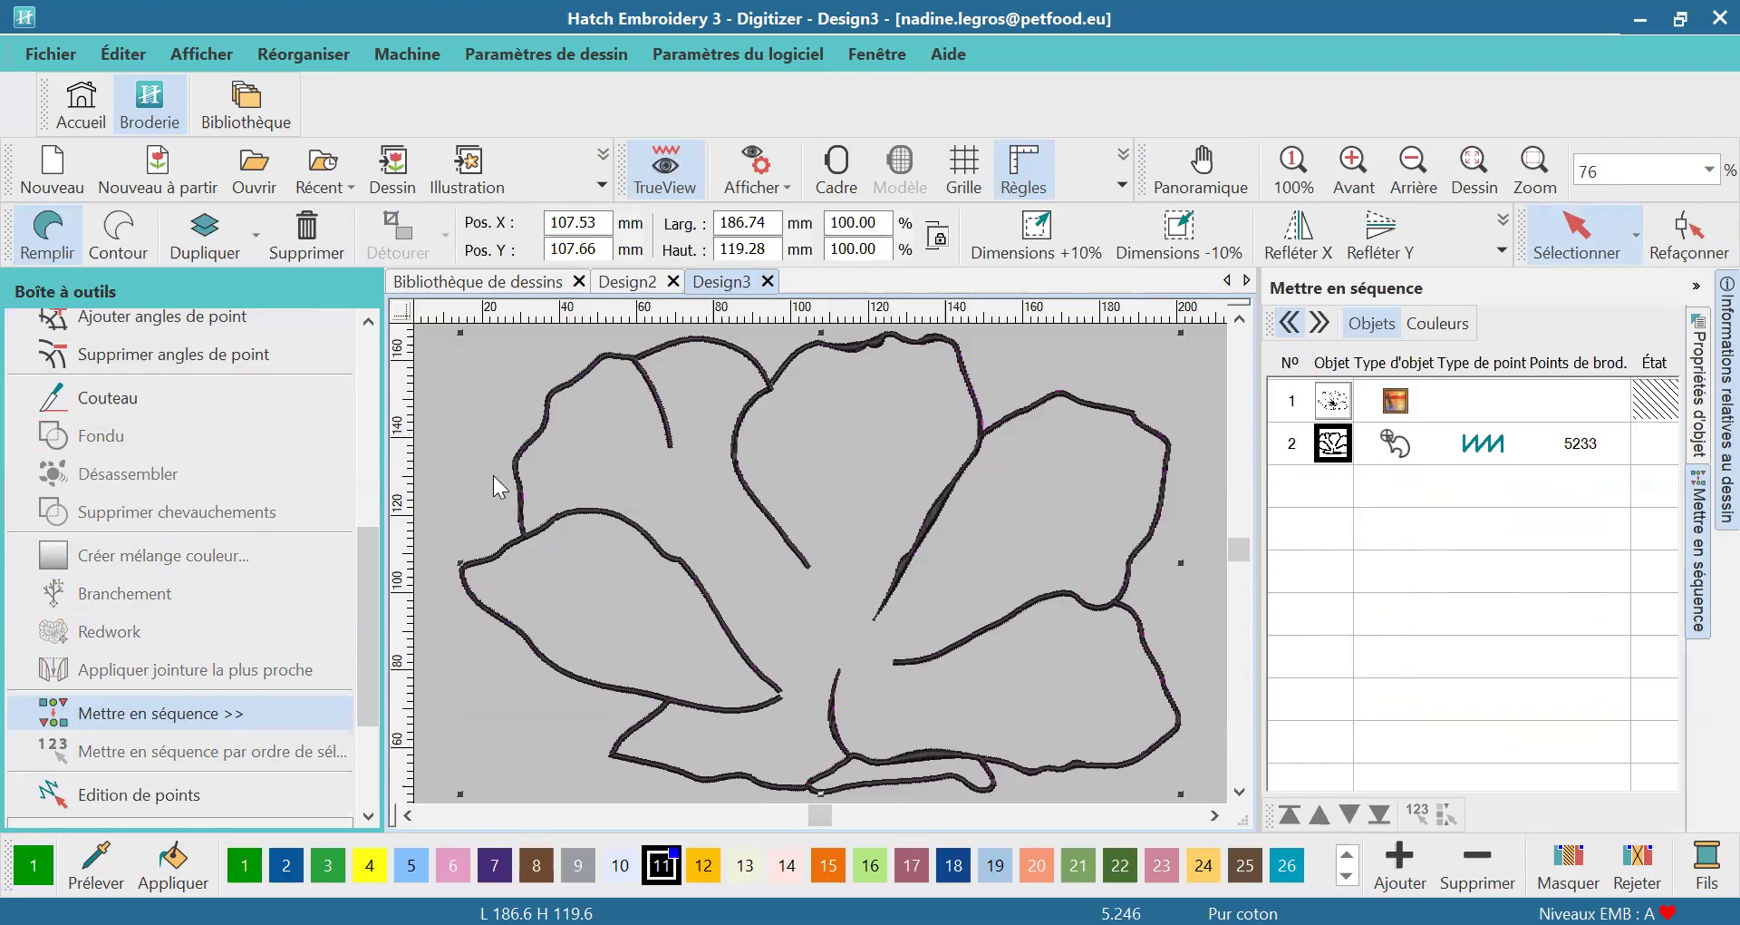
click(1602, 229)
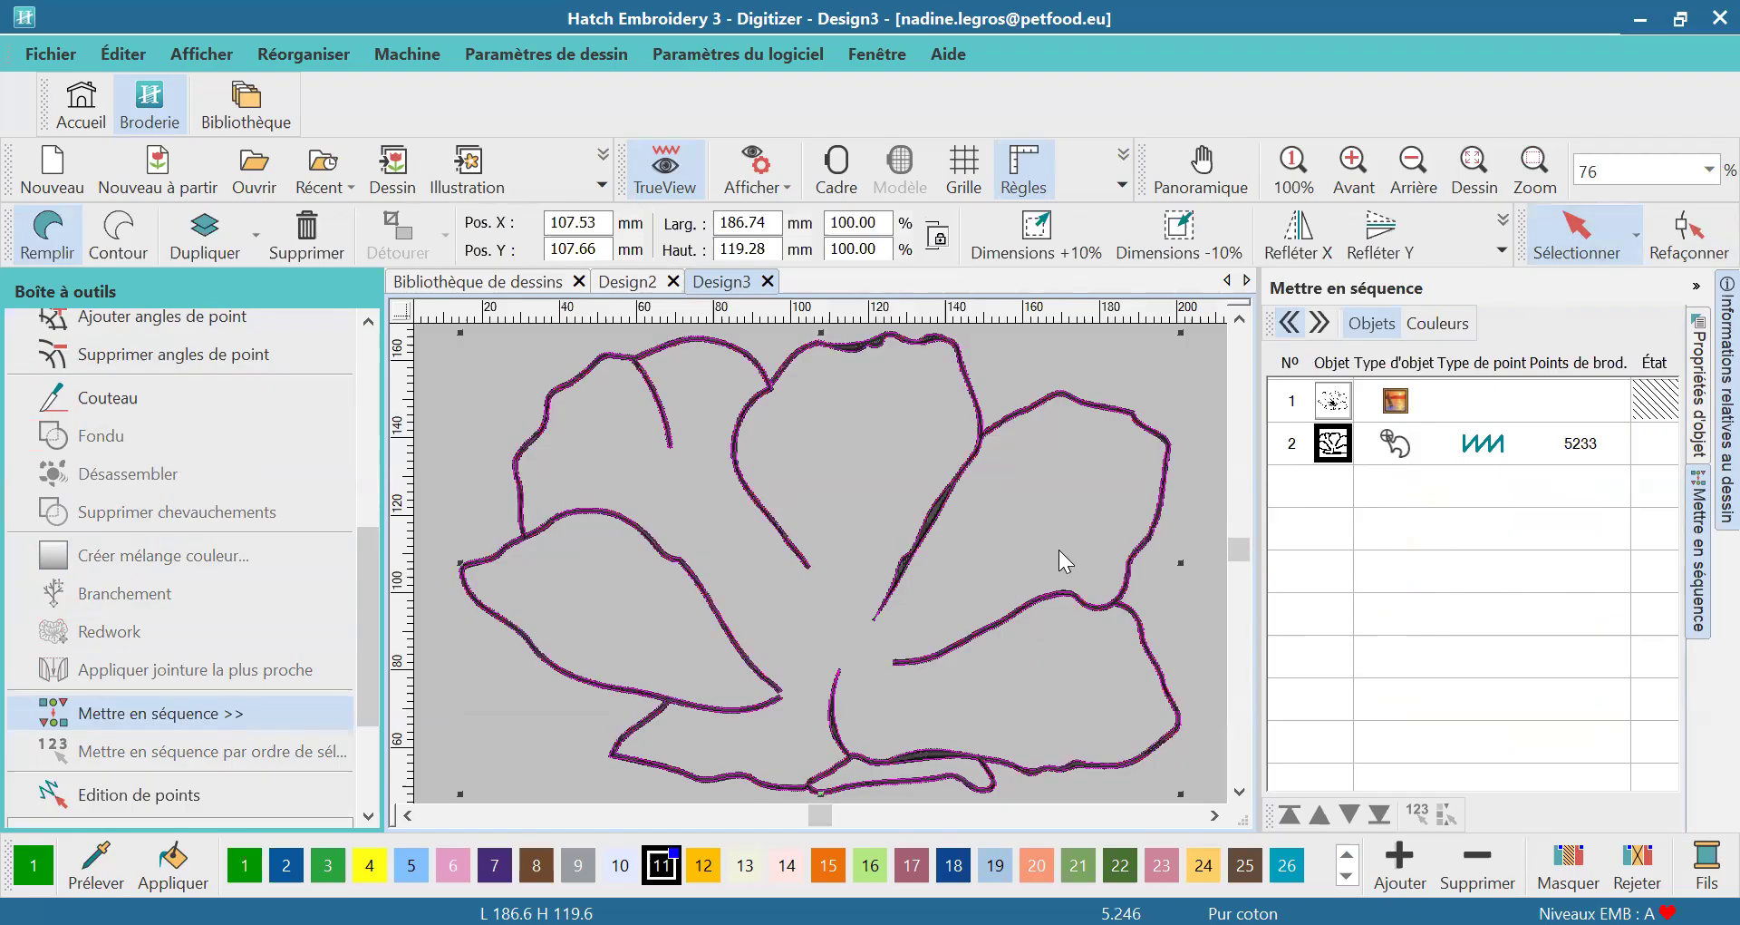